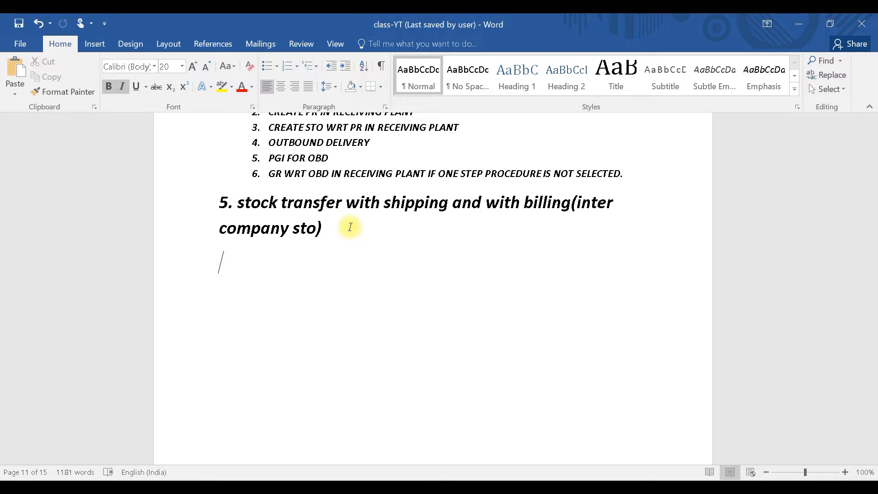
# Switch to Microsoft Whiteboard and handwrite the plant numbers 1000 and 1100 side by side, far apart
pyautogui.hotkey('alt', 'Tab')
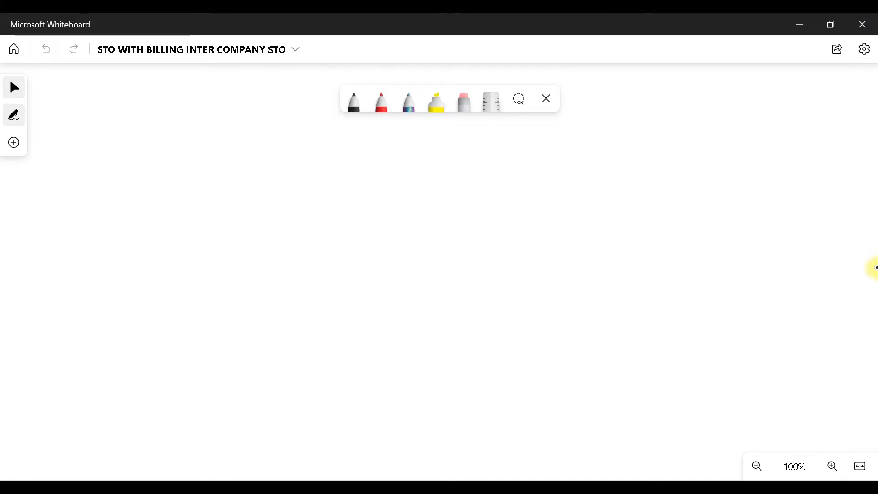
pyautogui.moveTo(207, 189)
pyautogui.mouseDown()
pyautogui.moveTo(210, 212)
pyautogui.moveTo(221, 193)
pyautogui.moveTo(257, 182)
pyautogui.mouseUp()
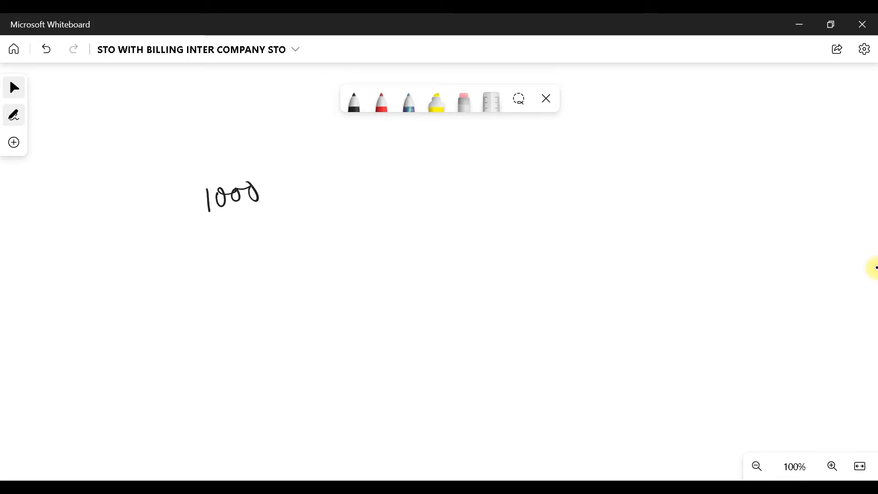
pyautogui.moveTo(595, 182)
pyautogui.mouseDown()
pyautogui.moveTo(595, 203)
pyautogui.moveTo(610, 201)
pyautogui.mouseUp()
pyautogui.moveTo(623, 182)
pyautogui.mouseDown()
pyautogui.moveTo(619, 196)
pyautogui.moveTo(634, 180)
pyautogui.moveTo(642, 193)
pyautogui.moveTo(652, 177)
pyautogui.mouseUp()
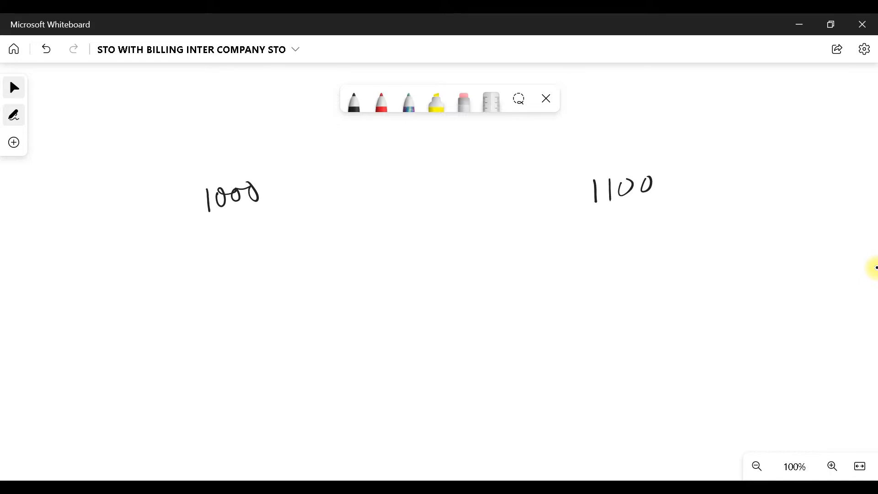
# Correct 1100 to 2000 and write company codes 1000 and 2000 above the plants with downward arrows, labelling the 2000 pair co.cd and plant
pyautogui.moveTo(589, 183)
pyautogui.mouseDown()
pyautogui.moveTo(603, 207)
pyautogui.moveTo(611, 183)
pyautogui.mouseUp()
pyautogui.moveTo(207, 123)
pyautogui.mouseDown()
pyautogui.moveTo(208, 144)
pyautogui.moveTo(220, 124)
pyautogui.moveTo(265, 121)
pyautogui.mouseUp()
pyautogui.moveTo(202, 152)
pyautogui.mouseDown()
pyautogui.moveTo(270, 137)
pyautogui.moveTo(228, 175)
pyautogui.moveTo(239, 154)
pyautogui.mouseUp()
pyautogui.moveTo(572, 98)
pyautogui.mouseDown()
pyautogui.moveTo(574, 118)
pyautogui.moveTo(589, 97)
pyautogui.moveTo(617, 95)
pyautogui.moveTo(619, 165)
pyautogui.moveTo(625, 144)
pyautogui.mouseUp()
pyautogui.moveTo(648, 94)
pyautogui.mouseDown()
pyautogui.moveTo(644, 107)
pyautogui.moveTo(709, 97)
pyautogui.moveTo(718, 126)
pyautogui.mouseUp()
pyautogui.moveTo(683, 175)
pyautogui.mouseDown()
pyautogui.moveTo(680, 191)
pyautogui.moveTo(689, 167)
pyautogui.moveTo(753, 153)
pyautogui.moveTo(761, 171)
pyautogui.mouseUp()
pyautogui.moveTo(742, 164); pyautogui.dragTo(749, 160)
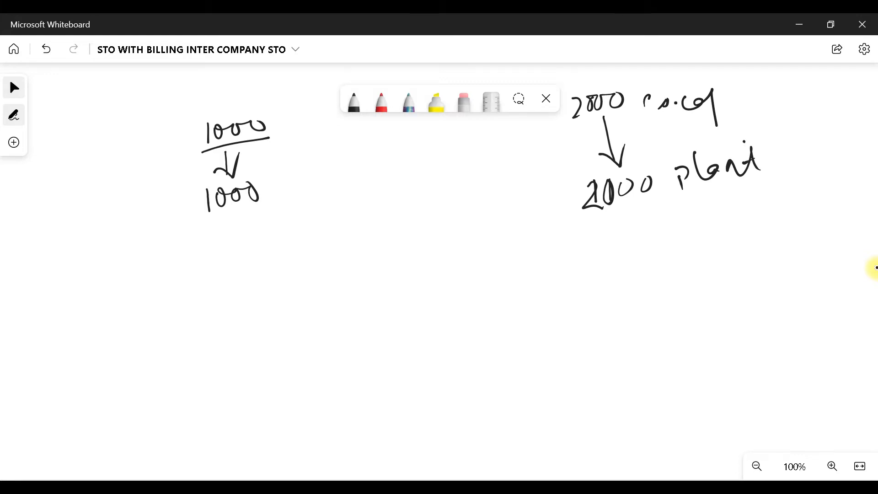
# Label the 1000 pair as company code and plant, and underline both plant numbers
pyautogui.moveTo(135, 132)
pyautogui.mouseDown()
pyautogui.moveTo(130, 148)
pyautogui.moveTo(170, 127)
pyautogui.moveTo(186, 162)
pyautogui.mouseUp()
pyautogui.moveTo(149, 198)
pyautogui.mouseDown()
pyautogui.moveTo(155, 216)
pyautogui.moveTo(202, 174)
pyautogui.moveTo(189, 199)
pyautogui.mouseUp()
pyautogui.moveTo(193, 201); pyautogui.dragTo(159, 230)
pyautogui.moveTo(575, 223); pyautogui.dragTo(658, 207)
pyautogui.moveTo(184, 233); pyautogui.dragTo(300, 212)
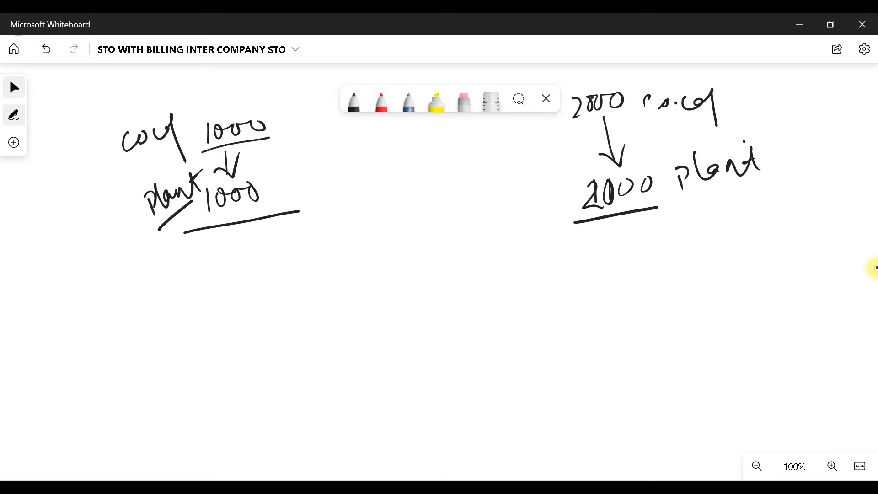
# Write "(Receiving)" beside plant 2000 and underline it
pyautogui.moveTo(769, 155)
pyautogui.mouseDown()
pyautogui.moveTo(772, 176)
pyautogui.moveTo(786, 180)
pyautogui.moveTo(799, 162)
pyautogui.moveTo(819, 169)
pyautogui.moveTo(844, 151)
pyautogui.moveTo(854, 170)
pyautogui.mouseUp()
pyautogui.moveTo(851, 140); pyautogui.dragTo(846, 192)
pyautogui.moveTo(763, 149)
pyautogui.mouseDown()
pyautogui.moveTo(755, 190)
pyautogui.moveTo(877, 192)
pyautogui.mouseUp()
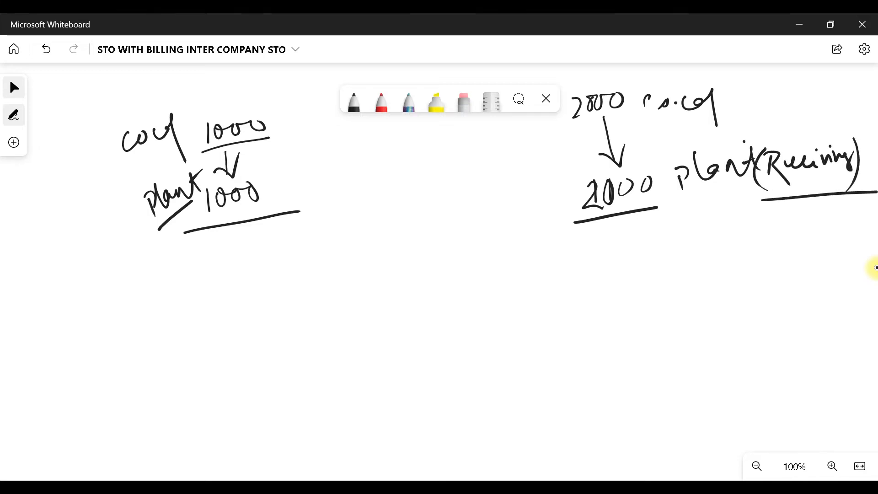
# Write "Supplying plant" beside plant 1000 and underline it
pyautogui.moveTo(306, 180)
pyautogui.mouseDown()
pyautogui.moveTo(294, 199)
pyautogui.moveTo(330, 179)
pyautogui.moveTo(342, 158)
pyautogui.moveTo(353, 192)
pyautogui.moveTo(371, 161)
pyautogui.moveTo(367, 185)
pyautogui.moveTo(388, 175)
pyautogui.mouseUp()
pyautogui.moveTo(379, 161); pyautogui.dragTo(396, 161)
pyautogui.moveTo(400, 153); pyautogui.dragTo(428, 153)
pyautogui.moveTo(416, 154); pyautogui.dragTo(430, 143)
pyautogui.moveTo(330, 201); pyautogui.dragTo(424, 160)
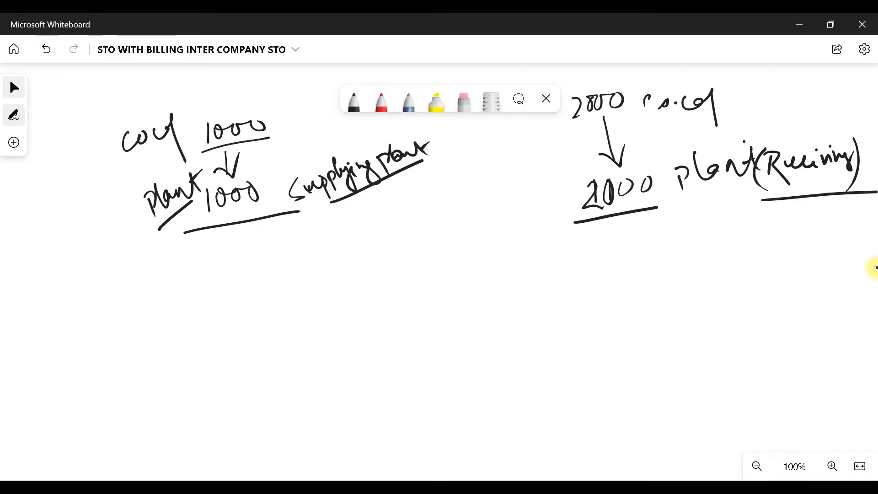
# Draw a vertical line below each plant, write PR leading to STO at the receiving line, and draw an arrow to the supplying line
pyautogui.moveTo(559, 223); pyautogui.dragTo(571, 442)
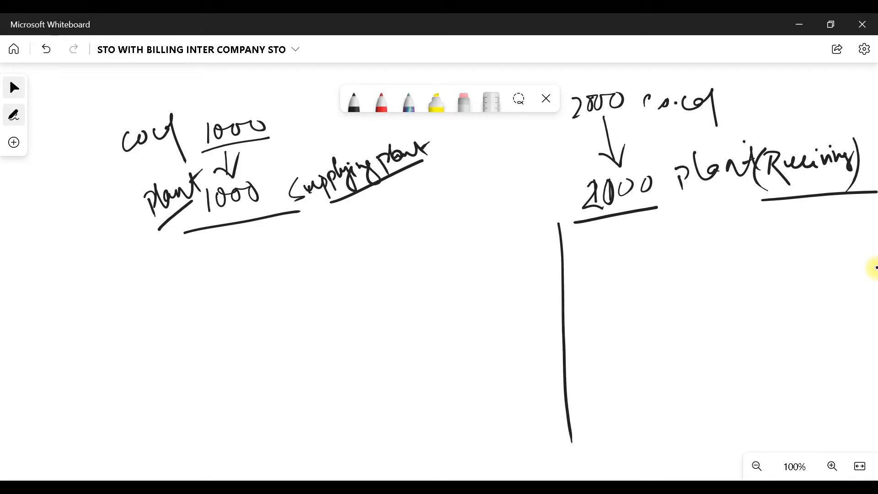
pyautogui.moveTo(317, 223); pyautogui.dragTo(372, 477)
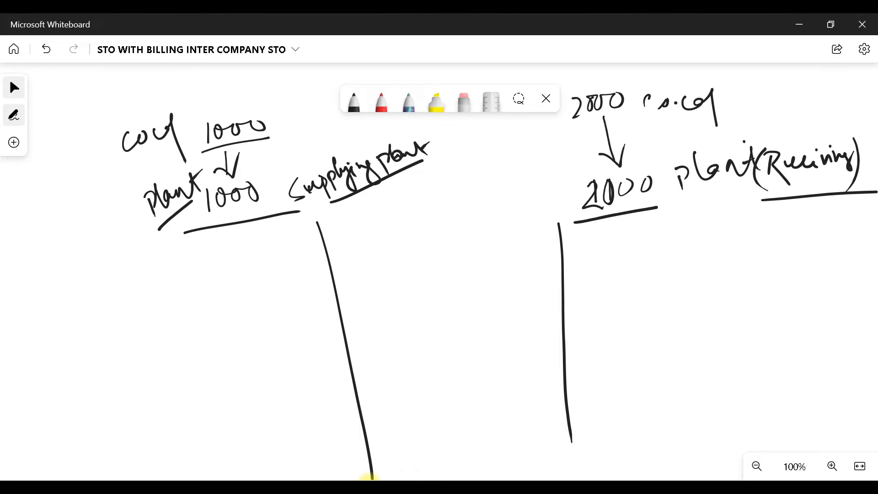
pyautogui.moveTo(615, 227)
pyautogui.mouseDown()
pyautogui.moveTo(615, 245)
pyautogui.moveTo(616, 236)
pyautogui.moveTo(662, 249)
pyautogui.mouseUp()
pyautogui.moveTo(613, 233)
pyautogui.mouseDown()
pyautogui.moveTo(564, 247)
pyautogui.moveTo(591, 260)
pyautogui.mouseUp()
pyautogui.moveTo(538, 232)
pyautogui.mouseDown()
pyautogui.moveTo(521, 250)
pyautogui.moveTo(554, 226)
pyautogui.mouseUp()
pyautogui.moveTo(546, 228)
pyautogui.mouseDown()
pyautogui.moveTo(544, 247)
pyautogui.moveTo(557, 226)
pyautogui.mouseUp()
pyautogui.moveTo(350, 293); pyautogui.dragTo(562, 247)
pyautogui.moveTo(358, 277); pyautogui.dragTo(377, 301)
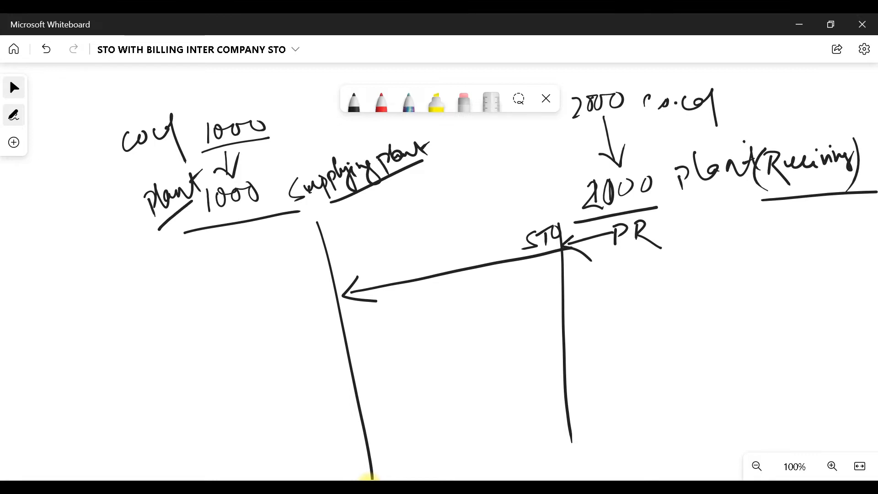
# Write OBD leading to PGI on the supplying side with an arrow to the receiving line, and tick OBD and the supplying plant
pyautogui.moveTo(289, 339)
pyautogui.mouseDown()
pyautogui.moveTo(302, 353)
pyautogui.moveTo(316, 342)
pyautogui.moveTo(309, 354)
pyautogui.mouseUp()
pyautogui.moveTo(325, 334)
pyautogui.mouseDown()
pyautogui.moveTo(314, 351)
pyautogui.moveTo(323, 370)
pyautogui.moveTo(335, 355)
pyautogui.moveTo(319, 402)
pyautogui.moveTo(325, 388)
pyautogui.moveTo(341, 401)
pyautogui.moveTo(343, 374)
pyautogui.mouseUp()
pyautogui.click(313, 379)
pyautogui.moveTo(337, 402)
pyautogui.mouseDown()
pyautogui.moveTo(432, 357)
pyautogui.moveTo(565, 328)
pyautogui.moveTo(552, 356)
pyautogui.mouseUp()
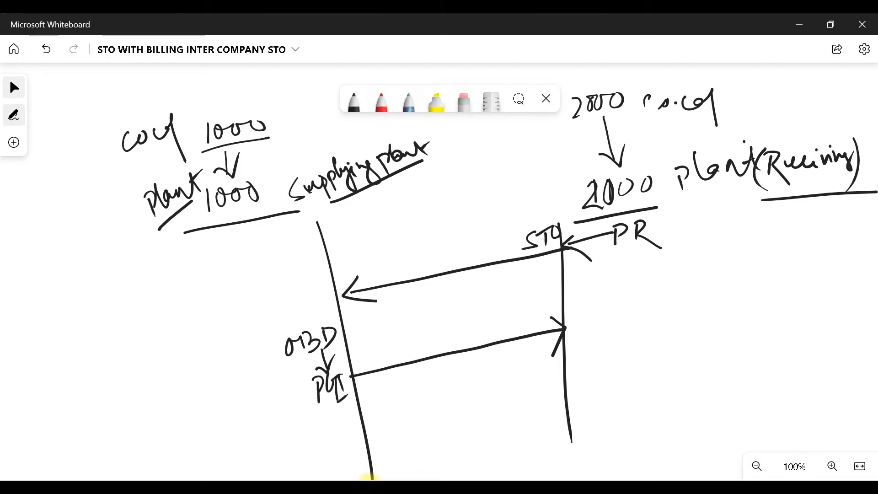
pyautogui.moveTo(254, 352); pyautogui.dragTo(292, 315)
pyautogui.moveTo(335, 212); pyautogui.dragTo(391, 184)
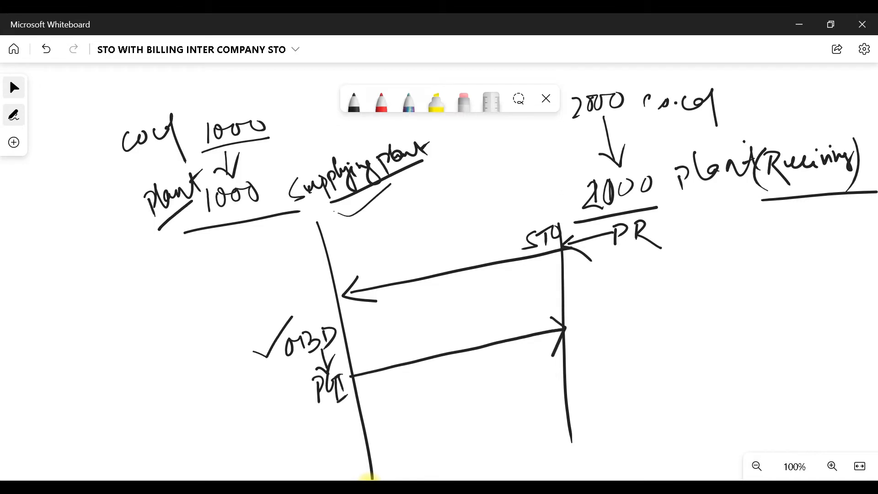
# Tick PGI and write Billing below it with an arrow to the receiving line
pyautogui.moveTo(284, 395)
pyautogui.mouseDown()
pyautogui.moveTo(289, 400)
pyautogui.moveTo(316, 365)
pyautogui.mouseUp()
pyautogui.moveTo(301, 422)
pyautogui.mouseDown()
pyautogui.moveTo(303, 437)
pyautogui.moveTo(328, 426)
pyautogui.mouseUp()
pyautogui.moveTo(339, 401)
pyautogui.mouseDown()
pyautogui.moveTo(339, 425)
pyautogui.moveTo(363, 407)
pyautogui.moveTo(385, 425)
pyautogui.moveTo(375, 428)
pyautogui.mouseUp()
pyautogui.moveTo(397, 406)
pyautogui.mouseDown()
pyautogui.moveTo(553, 377)
pyautogui.moveTo(542, 403)
pyautogui.mouseUp()
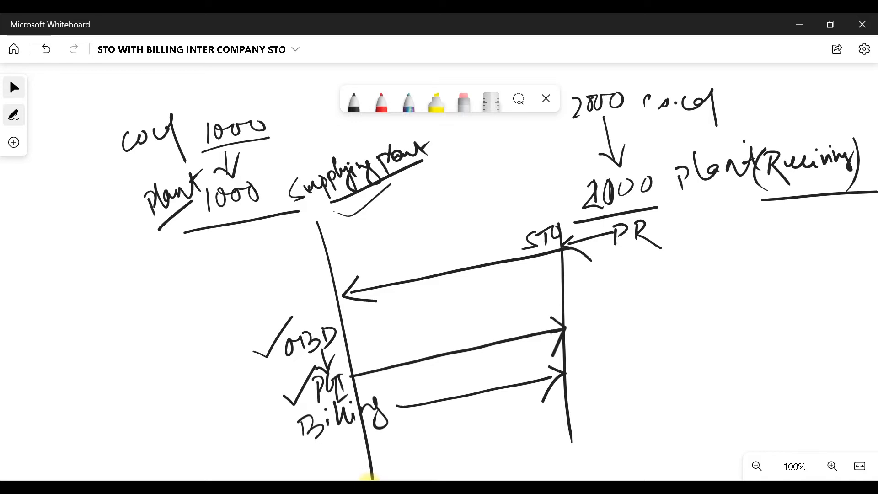
# Write GR and Invoice on the receiving side and tick Billing
pyautogui.moveTo(593, 301); pyautogui.dragTo(601, 335)
pyautogui.moveTo(609, 322)
pyautogui.mouseDown()
pyautogui.moveTo(611, 298)
pyautogui.moveTo(662, 339)
pyautogui.moveTo(670, 331)
pyautogui.mouseUp()
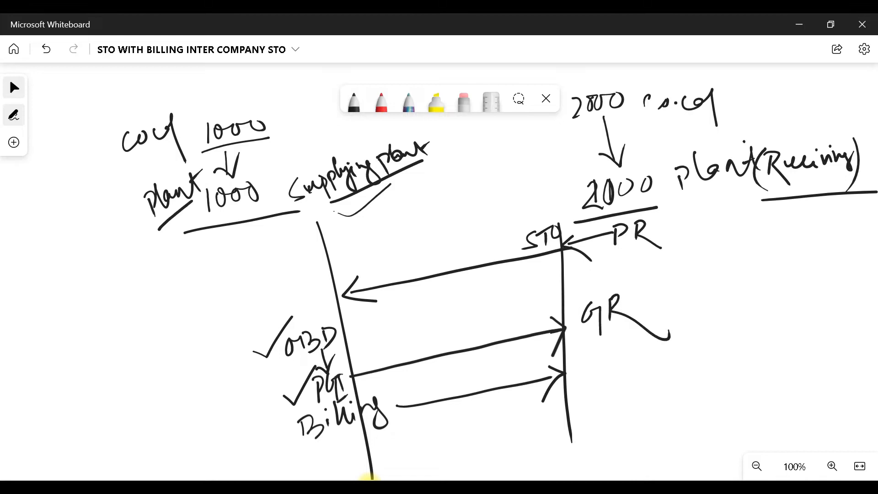
pyautogui.moveTo(389, 393); pyautogui.dragTo(410, 374)
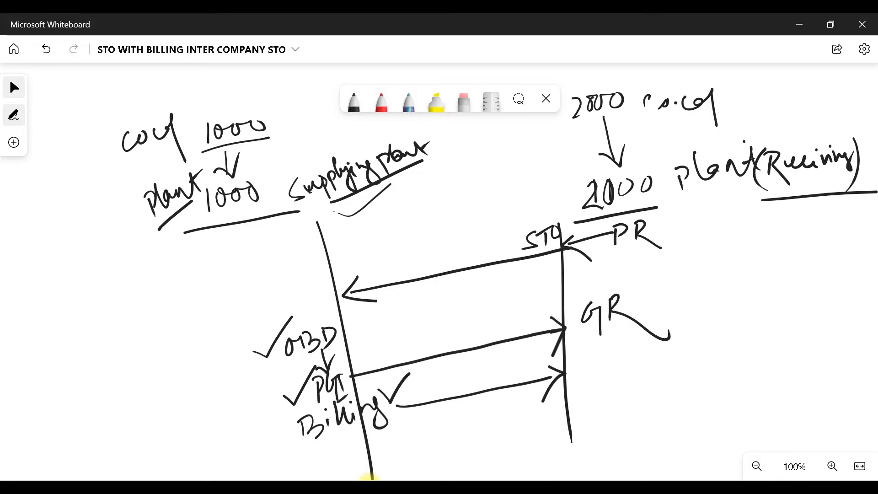
pyautogui.moveTo(592, 362); pyautogui.dragTo(593, 378)
pyautogui.moveTo(581, 363)
pyautogui.mouseDown()
pyautogui.moveTo(598, 360)
pyautogui.moveTo(588, 382)
pyautogui.mouseUp()
pyautogui.moveTo(607, 375)
pyautogui.mouseDown()
pyautogui.moveTo(613, 364)
pyautogui.moveTo(622, 376)
pyautogui.mouseUp()
pyautogui.moveTo(626, 355)
pyautogui.mouseDown()
pyautogui.moveTo(640, 369)
pyautogui.moveTo(651, 350)
pyautogui.moveTo(659, 361)
pyautogui.moveTo(716, 354)
pyautogui.mouseUp()
pyautogui.click(656, 343)
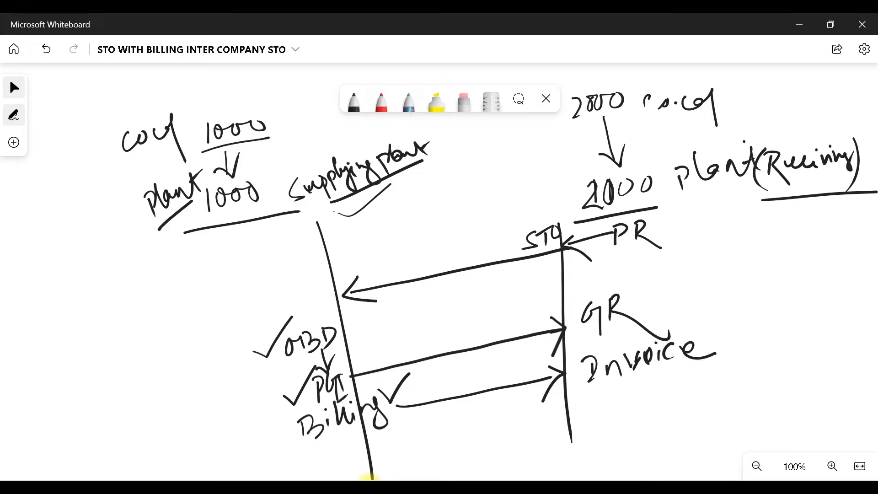
# Write Payment underlined below Invoice, point an arrow to it, and mark Invoice with two slanted strokes
pyautogui.moveTo(608, 401); pyautogui.dragTo(612, 424)
pyautogui.moveTo(608, 403)
pyautogui.mouseDown()
pyautogui.moveTo(626, 405)
pyautogui.moveTo(654, 389)
pyautogui.moveTo(735, 393)
pyautogui.moveTo(731, 378)
pyautogui.mouseUp()
pyautogui.moveTo(635, 442); pyautogui.dragTo(732, 407)
pyautogui.moveTo(570, 419); pyautogui.dragTo(599, 416)
pyautogui.moveTo(588, 403)
pyautogui.mouseDown()
pyautogui.moveTo(600, 416)
pyautogui.moveTo(581, 452)
pyautogui.mouseUp()
pyautogui.moveTo(751, 313)
pyautogui.mouseDown()
pyautogui.moveTo(714, 374)
pyautogui.moveTo(729, 376)
pyautogui.mouseUp()
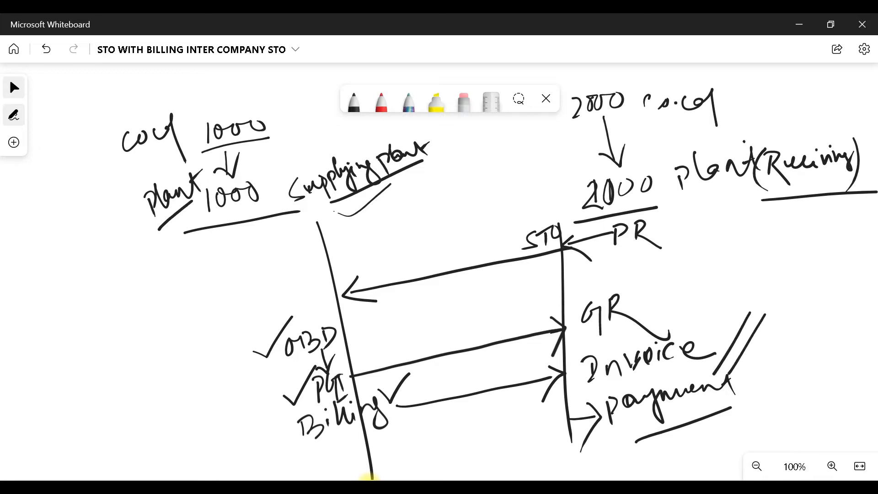
# Underline Receiving and PR, and write 'U' beside PR with a double underline
pyautogui.moveTo(764, 195); pyautogui.dragTo(831, 186)
pyautogui.moveTo(613, 255); pyautogui.dragTo(658, 239)
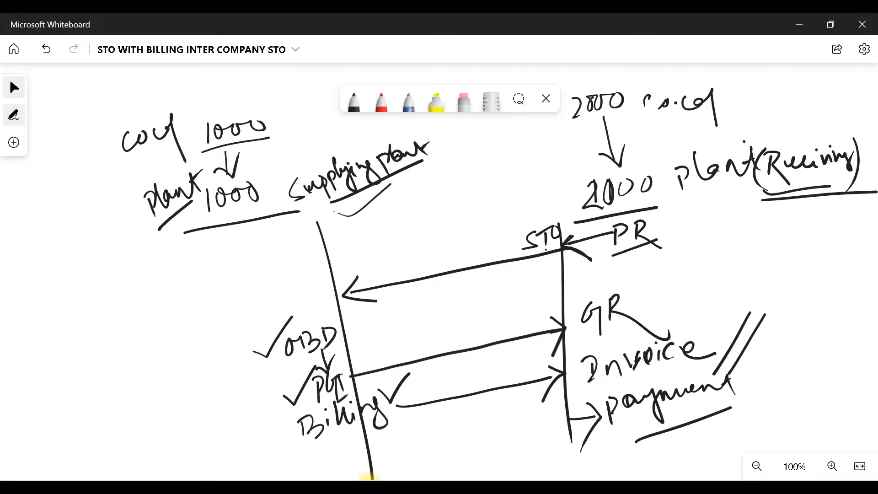
pyautogui.moveTo(687, 219)
pyautogui.mouseDown()
pyautogui.moveTo(698, 237)
pyautogui.moveTo(703, 217)
pyautogui.moveTo(679, 227)
pyautogui.mouseUp()
pyautogui.moveTo(707, 213); pyautogui.dragTo(710, 216)
pyautogui.moveTo(676, 247); pyautogui.dragTo(728, 236)
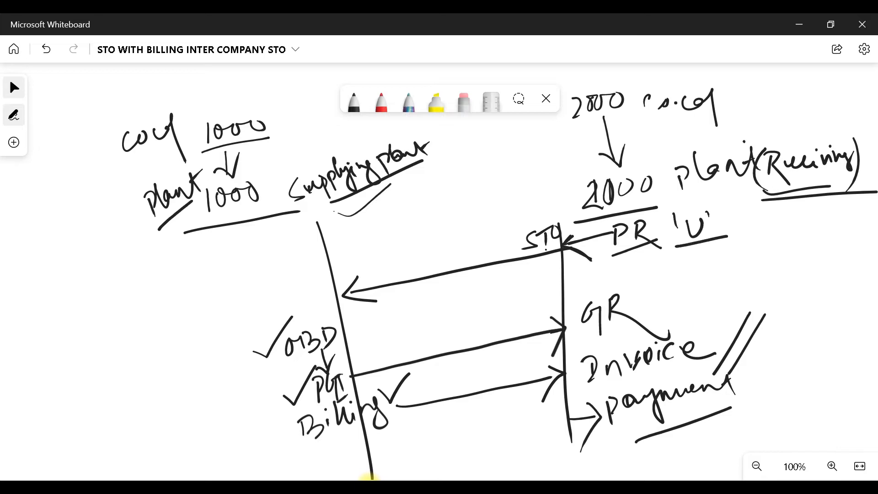
pyautogui.moveTo(677, 250)
pyautogui.mouseDown()
pyautogui.moveTo(739, 224)
pyautogui.moveTo(744, 238)
pyautogui.mouseUp()
# Draw an arrow from 'U' and write the label "Item cat" after it
pyautogui.moveTo(761, 212)
pyautogui.mouseDown()
pyautogui.moveTo(759, 219)
pyautogui.moveTo(763, 212)
pyautogui.mouseUp()
pyautogui.moveTo(758, 214)
pyautogui.mouseDown()
pyautogui.moveTo(756, 232)
pyautogui.moveTo(767, 230)
pyautogui.mouseUp()
pyautogui.moveTo(773, 210); pyautogui.dragTo(774, 225)
pyautogui.moveTo(767, 218)
pyautogui.mouseDown()
pyautogui.moveTo(815, 219)
pyautogui.moveTo(829, 228)
pyautogui.mouseUp()
pyautogui.moveTo(841, 220); pyautogui.dragTo(850, 235)
pyautogui.moveTo(844, 225); pyautogui.dragTo(860, 221)
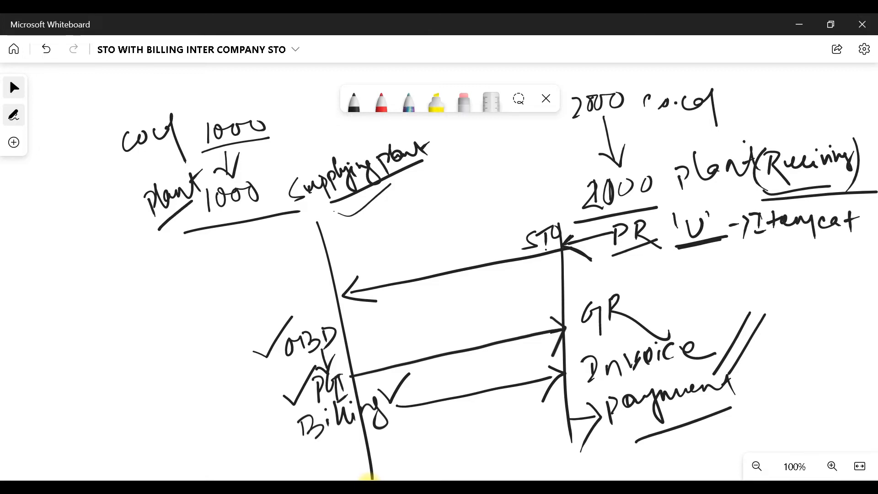
# Write NB above STO, underline it, draw a box around it and add tick marks
pyautogui.moveTo(510, 223); pyautogui.dragTo(543, 205)
pyautogui.moveTo(502, 215); pyautogui.dragTo(522, 194)
pyautogui.moveTo(533, 192)
pyautogui.mouseDown()
pyautogui.moveTo(532, 201)
pyautogui.moveTo(547, 205)
pyautogui.moveTo(498, 208)
pyautogui.moveTo(556, 169)
pyautogui.moveTo(503, 223)
pyautogui.moveTo(506, 185)
pyautogui.moveTo(499, 219)
pyautogui.moveTo(528, 227)
pyautogui.moveTo(553, 213)
pyautogui.mouseUp()
pyautogui.moveTo(496, 202)
pyautogui.mouseDown()
pyautogui.moveTo(500, 223)
pyautogui.moveTo(554, 208)
pyautogui.mouseUp()
pyautogui.moveTo(555, 170)
pyautogui.mouseDown()
pyautogui.moveTo(562, 197)
pyautogui.moveTo(495, 225)
pyautogui.mouseUp()
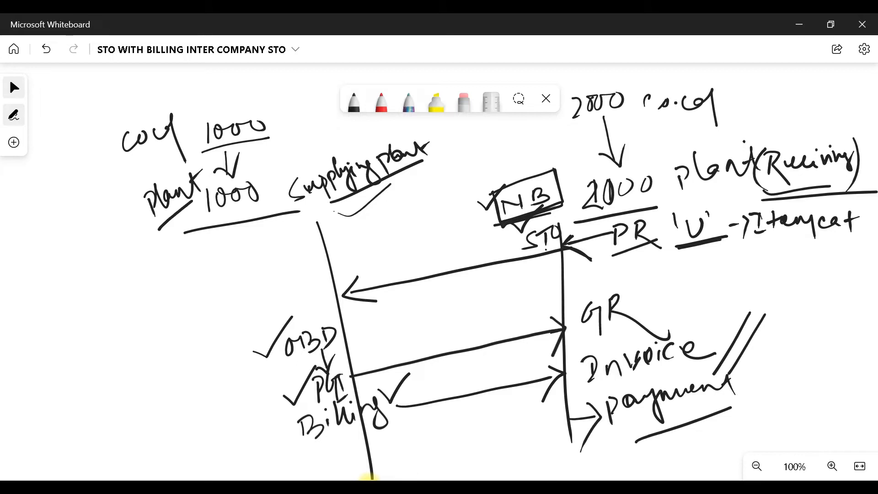
# Draw a box around 'U' and add tick marks beside the NB and 'U' boxes
pyautogui.moveTo(672, 213)
pyautogui.mouseDown()
pyautogui.moveTo(676, 248)
pyautogui.moveTo(722, 236)
pyautogui.moveTo(677, 249)
pyautogui.mouseUp()
pyautogui.moveTo(709, 201); pyautogui.dragTo(721, 239)
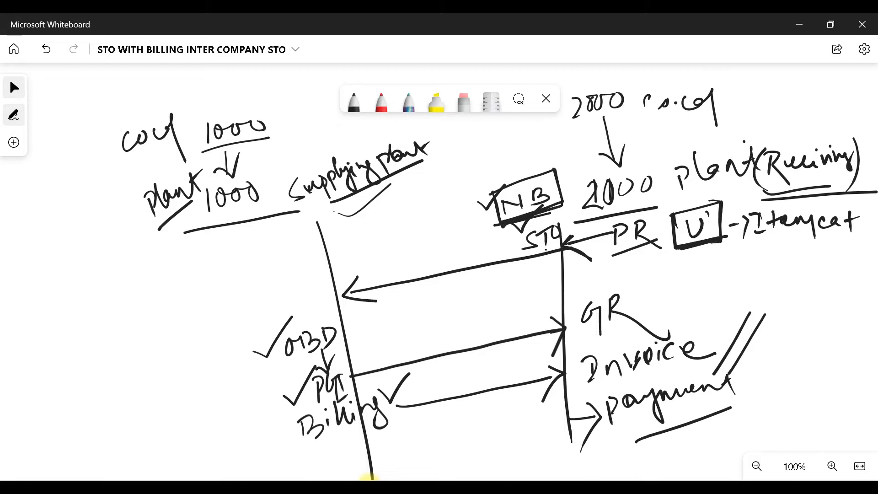
pyautogui.moveTo(472, 210)
pyautogui.mouseDown()
pyautogui.moveTo(485, 219)
pyautogui.moveTo(493, 199)
pyautogui.mouseUp()
pyautogui.moveTo(649, 257); pyautogui.dragTo(671, 234)
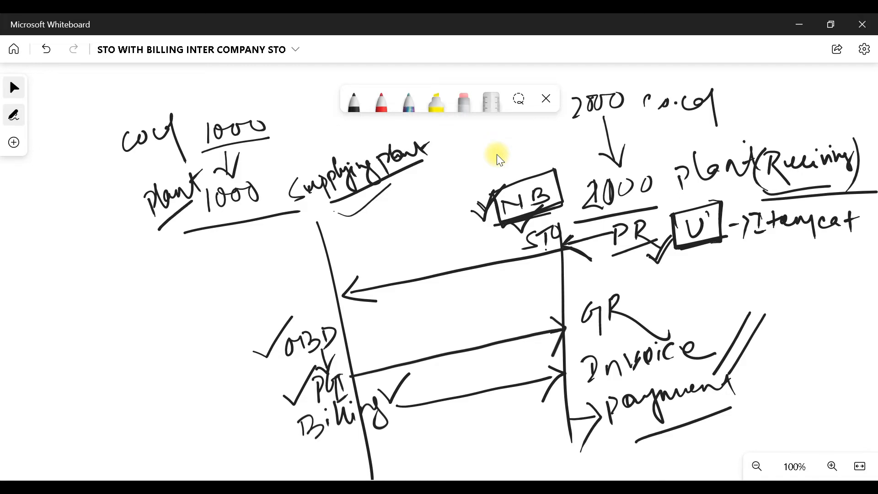
# Tick Billing and Invoice again and enclose the two words together in one long outline
pyautogui.moveTo(376, 437)
pyautogui.mouseDown()
pyautogui.moveTo(386, 445)
pyautogui.moveTo(399, 422)
pyautogui.mouseUp()
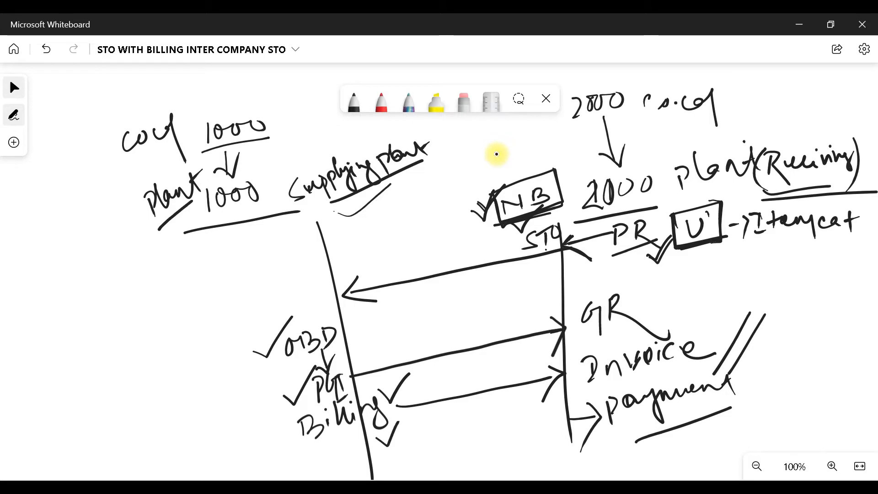
pyautogui.moveTo(707, 332)
pyautogui.mouseDown()
pyautogui.moveTo(715, 340)
pyautogui.moveTo(734, 308)
pyautogui.mouseUp()
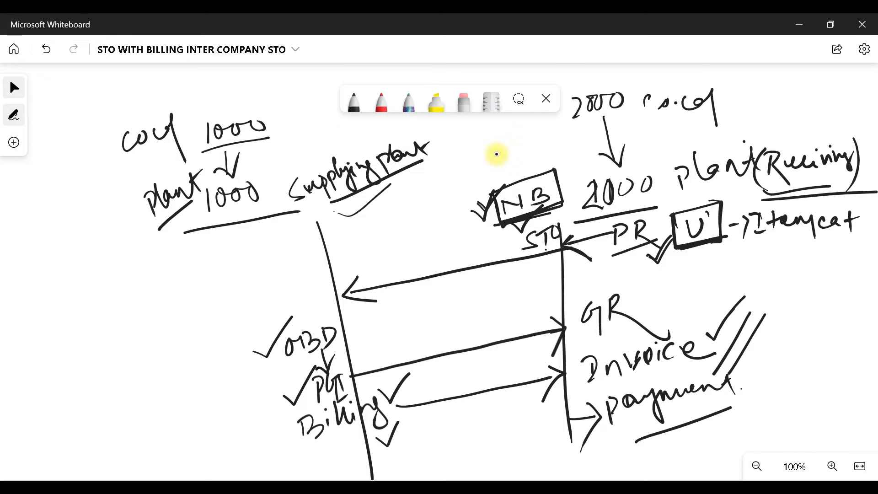
pyautogui.moveTo(291, 419); pyautogui.dragTo(300, 456)
pyautogui.moveTo(300, 410)
pyautogui.mouseDown()
pyautogui.moveTo(621, 326)
pyautogui.moveTo(710, 347)
pyautogui.mouseUp()
pyautogui.moveTo(296, 437)
pyautogui.mouseDown()
pyautogui.moveTo(302, 465)
pyautogui.moveTo(712, 356)
pyautogui.moveTo(697, 316)
pyautogui.mouseUp()
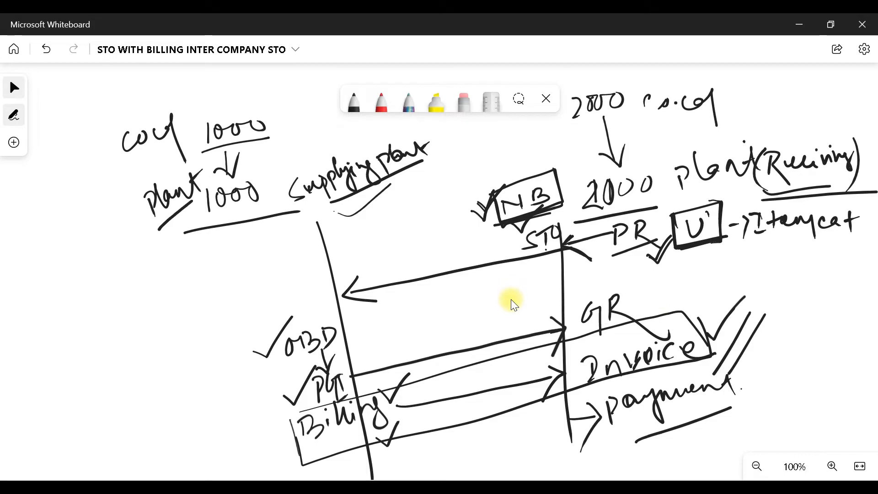
# Switch to the class-YT Word document and add the line "PREREQUISITS" under the section 5 heading
pyautogui.click(224, 487)
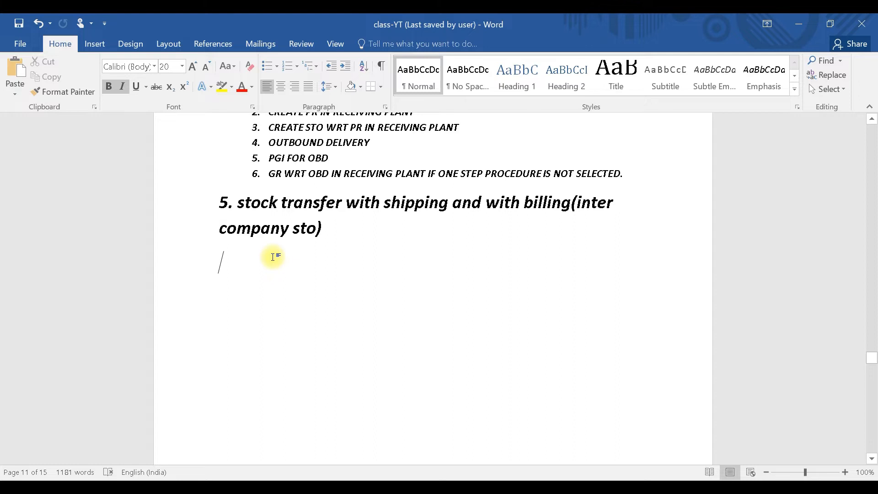
pyautogui.write('PRERE')
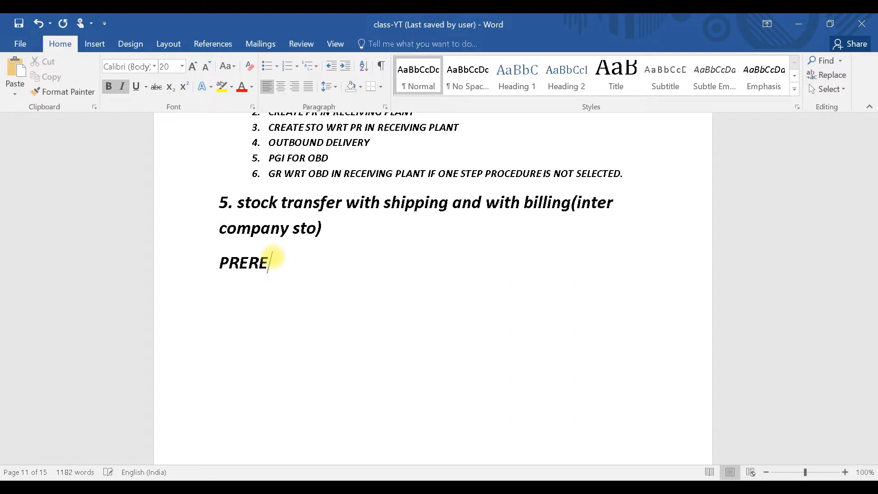
pyautogui.write('QUISITS')
pyautogui.press('Return')
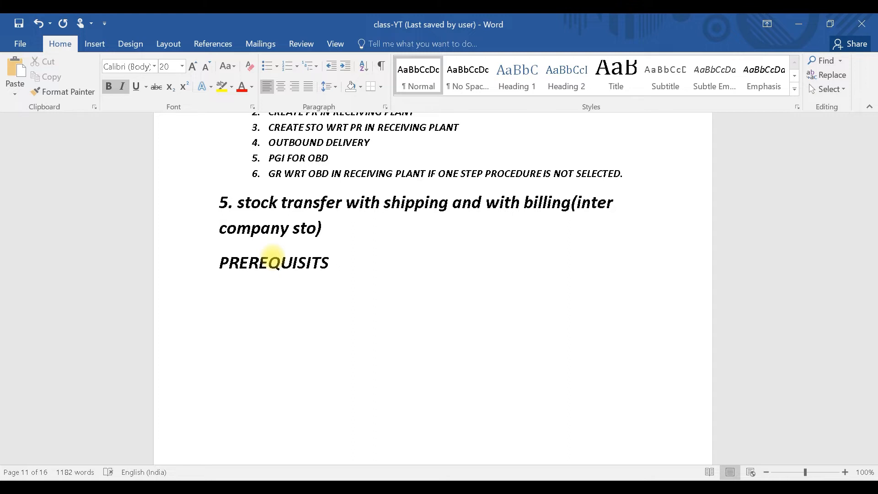
# Start a numbered list at font size 12 with the first item "CONFIGURE SALES ORG STR FOR SUPLYING PLANT"
pyautogui.click(284, 67)
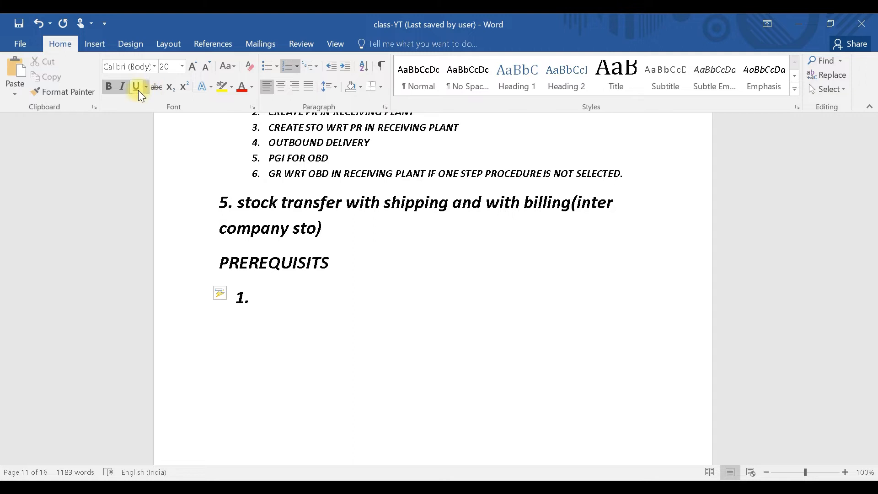
pyautogui.click(207, 68)
pyautogui.click(207, 69)
pyautogui.click(207, 68)
pyautogui.click(207, 69)
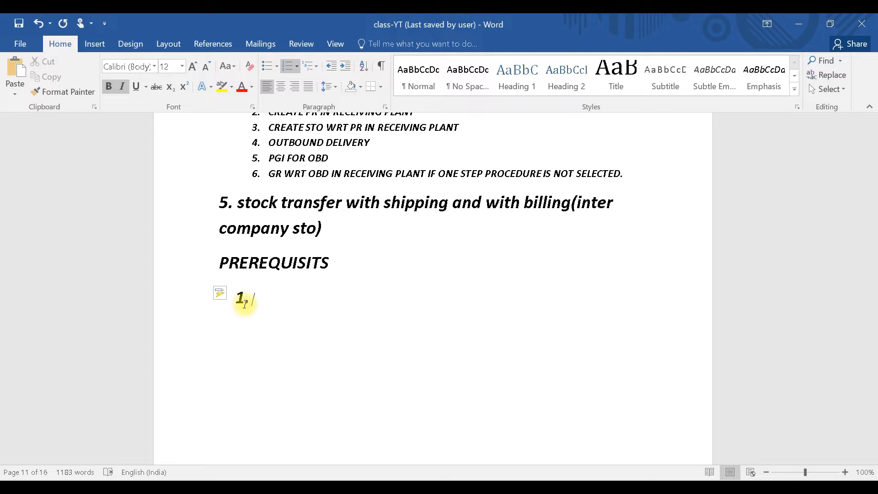
pyautogui.write('CONFIGURE SALES')
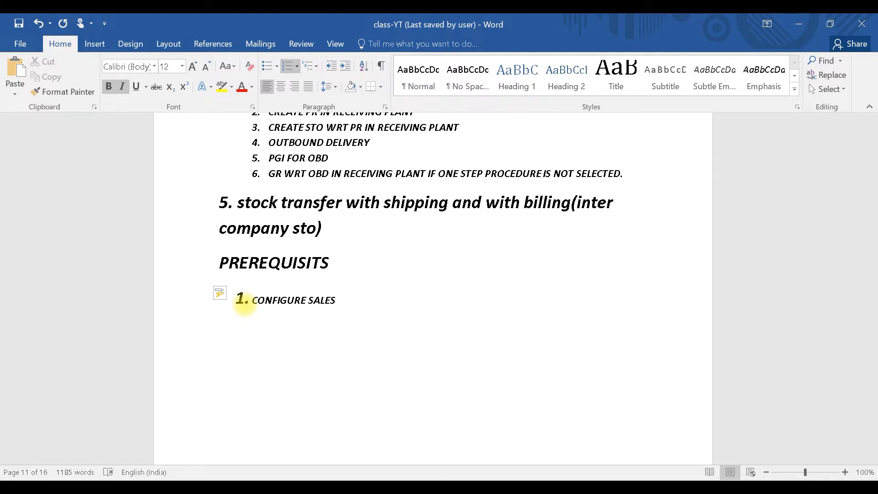
pyautogui.write('ORG STR FOR SUPLYING')
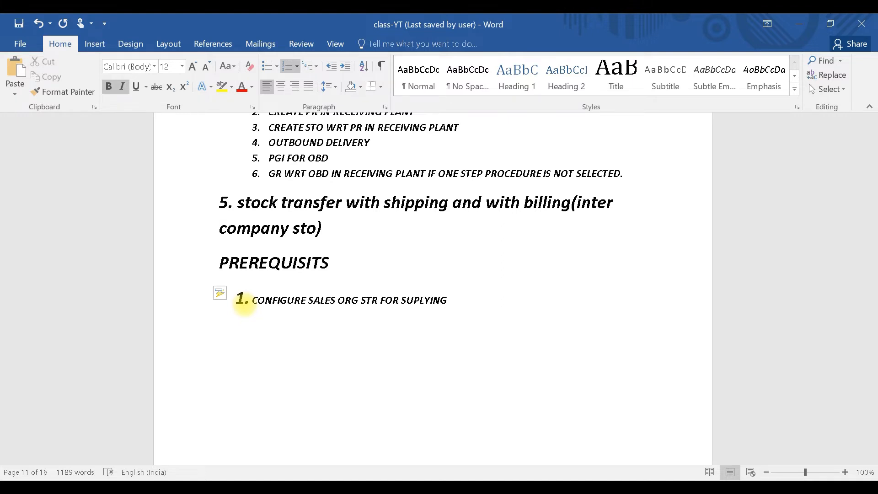
pyautogui.write(' PLANT')
pyautogui.press('Return')
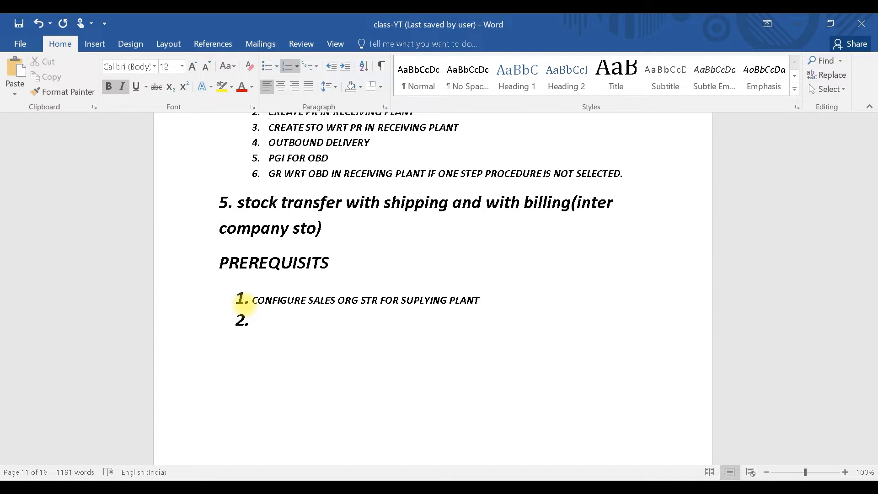
# Enter "SHIPPING POINT DEFINE" as the second prerequisite in the numbered list
pyautogui.write('SHIPPING POINT DE')
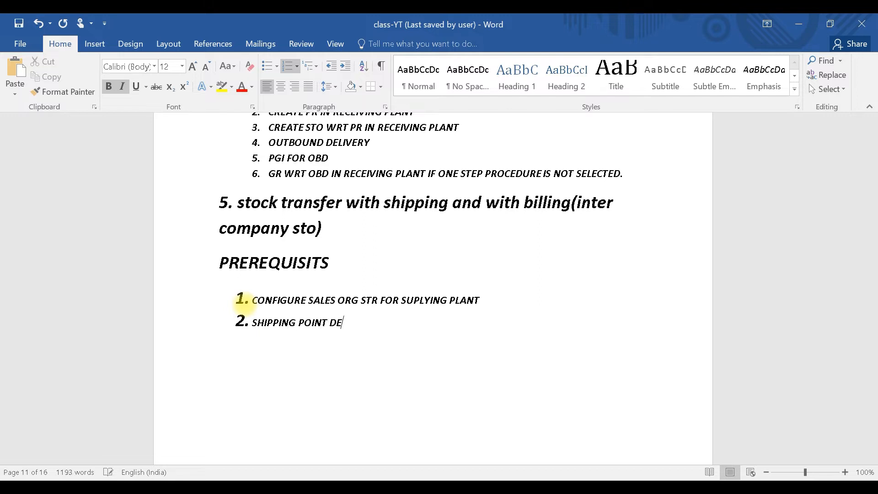
pyautogui.write('FINE')
pyautogui.press('Return')
# Enter "RECEIVING PLANT CUSTOMER" as the third prerequisite, removing the stray space in RECEIVING
pyautogui.write('RECEIVI')
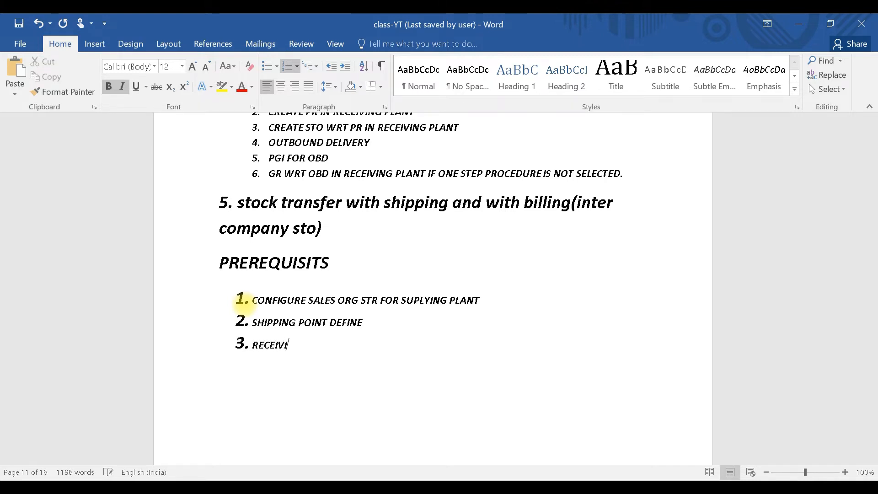
pyautogui.write('N G PLANT CUSTOMET')
pyautogui.press('BackSpace')
pyautogui.write('R')
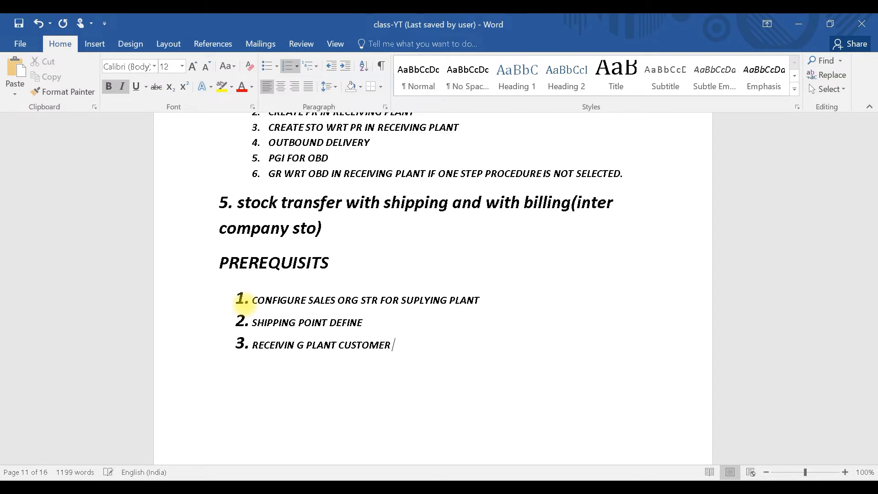
pyautogui.press('Left')
pyautogui.press('Left')
pyautogui.press('Left')
pyautogui.press('Left')
pyautogui.press('Left')
pyautogui.press('Left')
pyautogui.press('Left')
pyautogui.press('Left')
pyautogui.press('Left')
pyautogui.press('Left')
pyautogui.press('Left')
pyautogui.press('Left')
pyautogui.press('BackSpace')
# Insert the word "CREATE" at the start of the third prerequisite, before RECEIVING
pyautogui.press('Left')
pyautogui.press('Left')
pyautogui.press('Left')
pyautogui.press('Left')
pyautogui.press('Left')
pyautogui.press('Left')
pyautogui.press('Left')
pyautogui.press('Left')
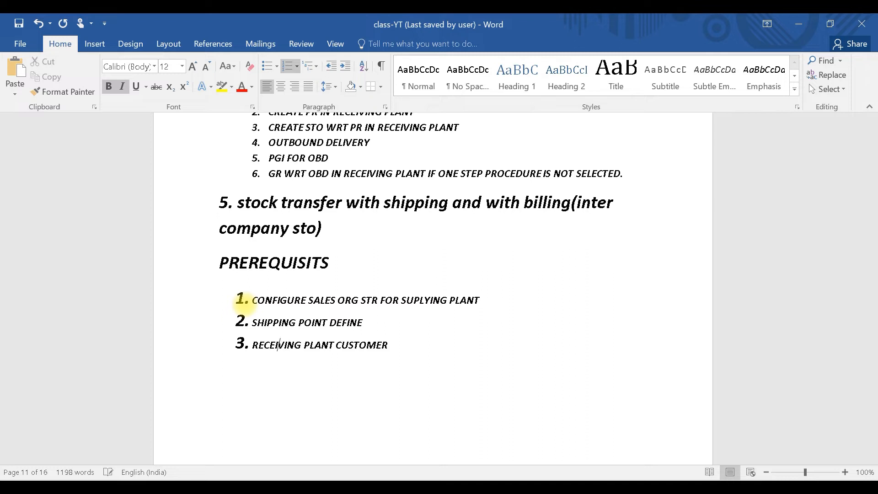
pyautogui.press('Left')
pyautogui.press('Right')
pyautogui.write('CREATE')
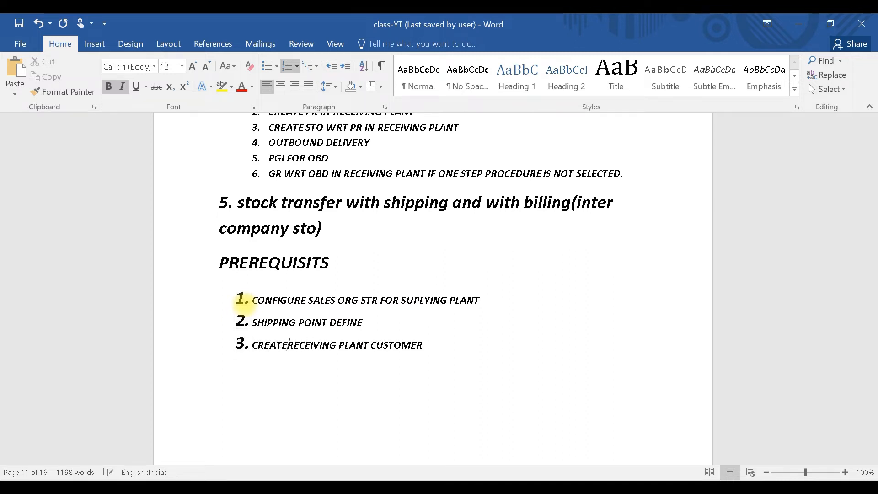
# Insert "AS" before CUSTOMER in the third prerequisite and start a fourth list item
pyautogui.press('Right')
pyautogui.press('Right')
pyautogui.press('Right')
pyautogui.press('Right')
pyautogui.press('Right')
pyautogui.press('Right')
pyautogui.press('Right')
pyautogui.press('Right')
pyautogui.press('Right')
pyautogui.press('Right')
pyautogui.press('Right')
pyautogui.press('Right')
pyautogui.press('Right')
pyautogui.press('Right')
pyautogui.press('Right')
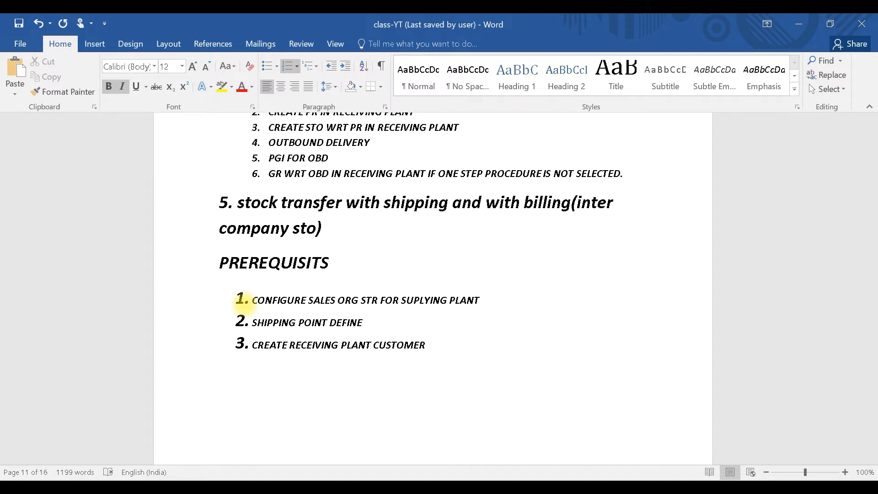
pyautogui.write('AS')
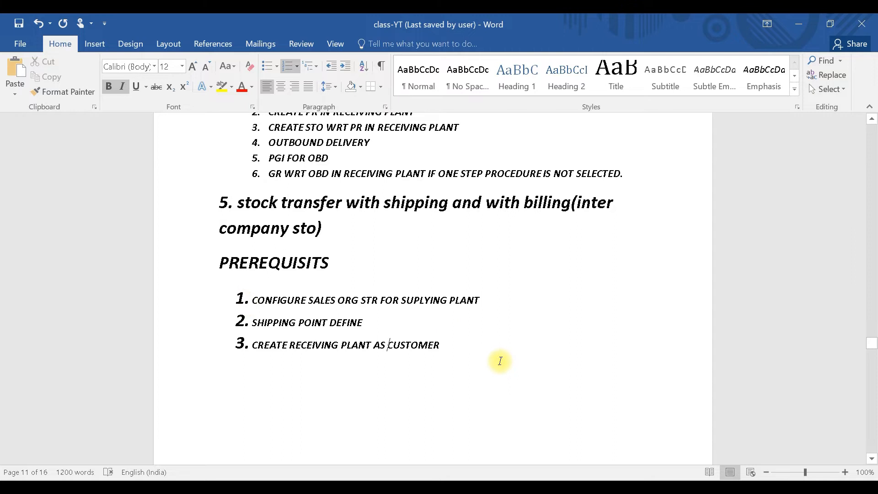
pyautogui.click(455, 346)
pyautogui.press('Return')
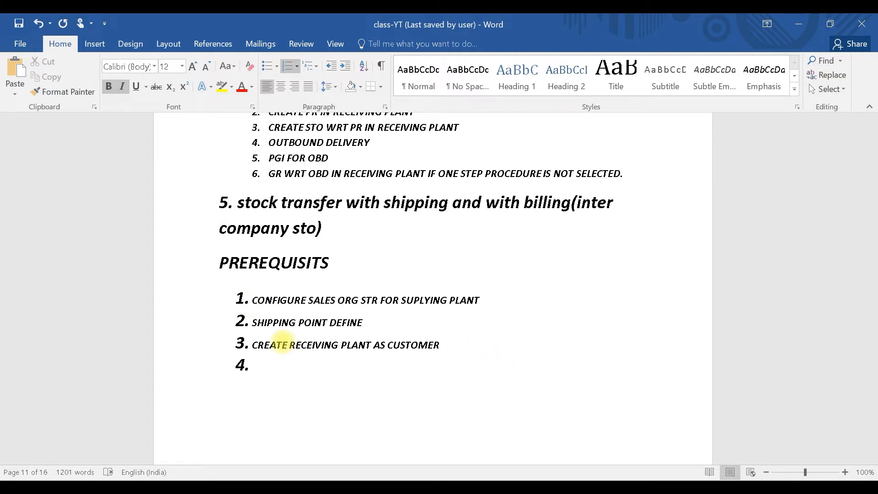
# Add "STO SETTINGS" as item 4 and "SUPPLY PLANT AS A VENDOR CREATE IN RECEIVING COMPANY CODE" as item 5
pyautogui.write('STO SETTINGS')
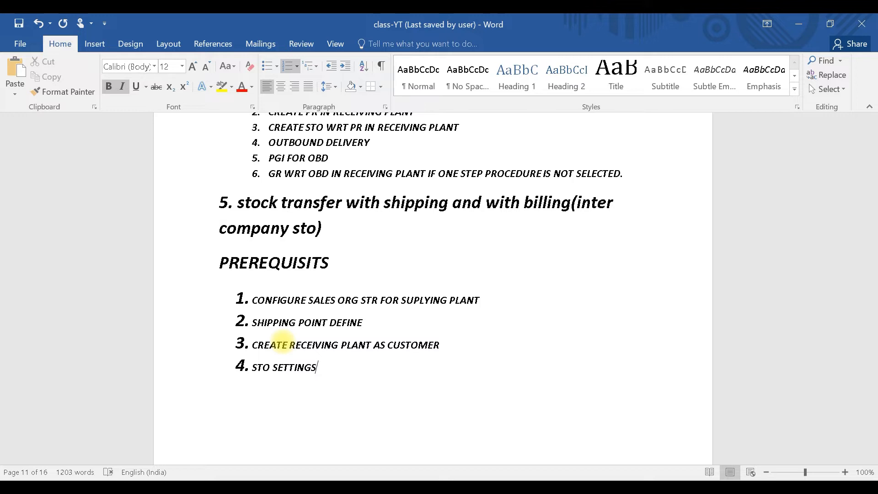
pyautogui.press('Return')
pyautogui.write('R')
pyautogui.press('BackSpace')
pyautogui.write('SUPL')
pyautogui.press('BackSpace')
pyautogui.write('PLY PLANT ')
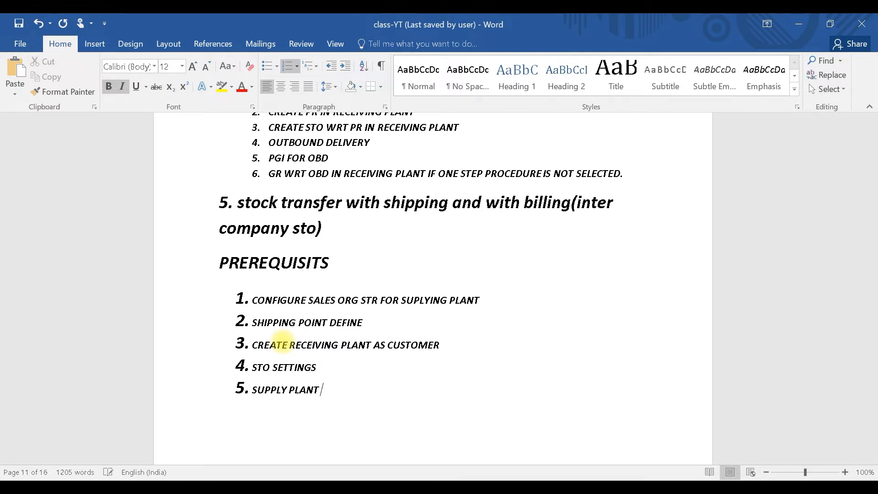
pyautogui.write('AS A VENDOR C')
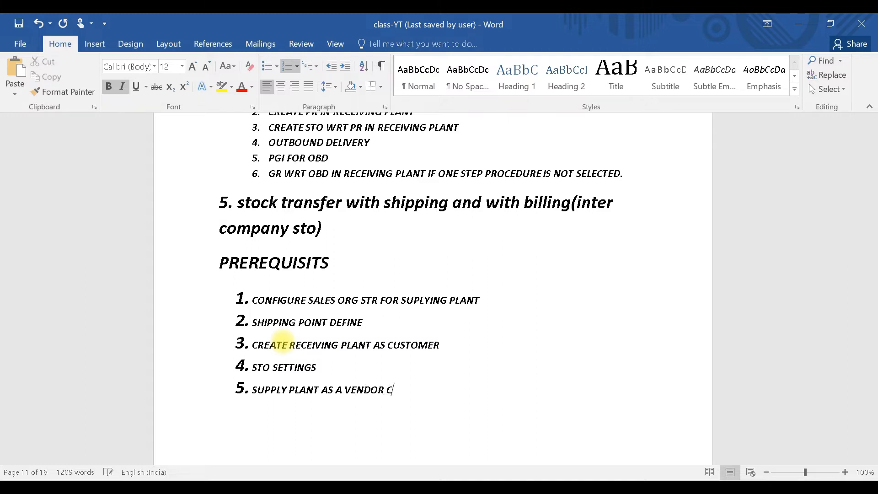
pyautogui.write('REATE IN RECEI')
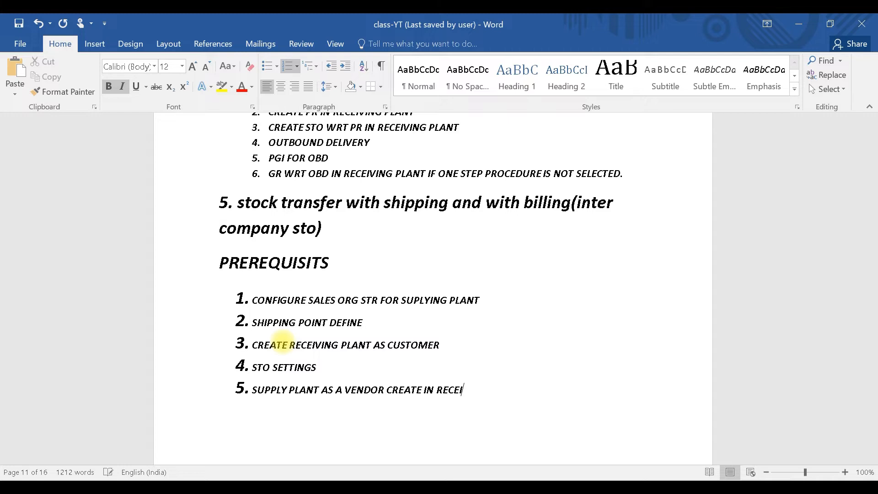
pyautogui.write('VING COMPANY CODE')
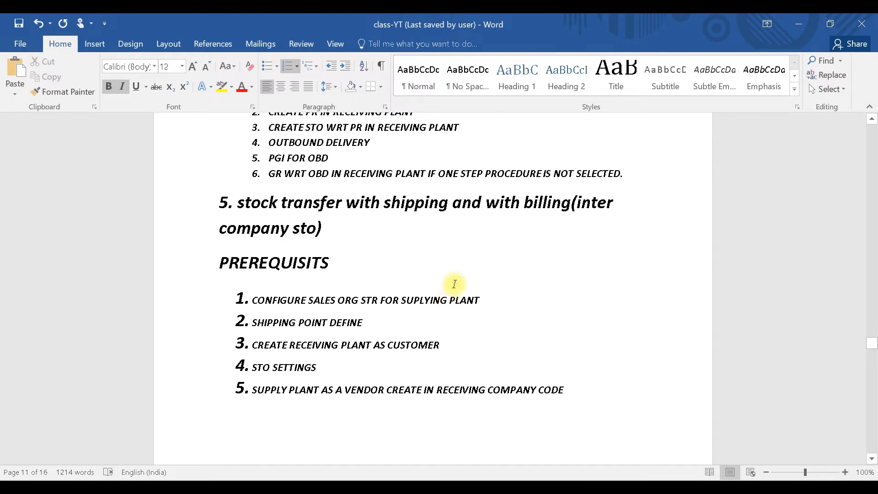
# Switch to the SAP Easy Access window and open the shipping point determination view with transaction OVL2
pyautogui.moveTo(474, 476)
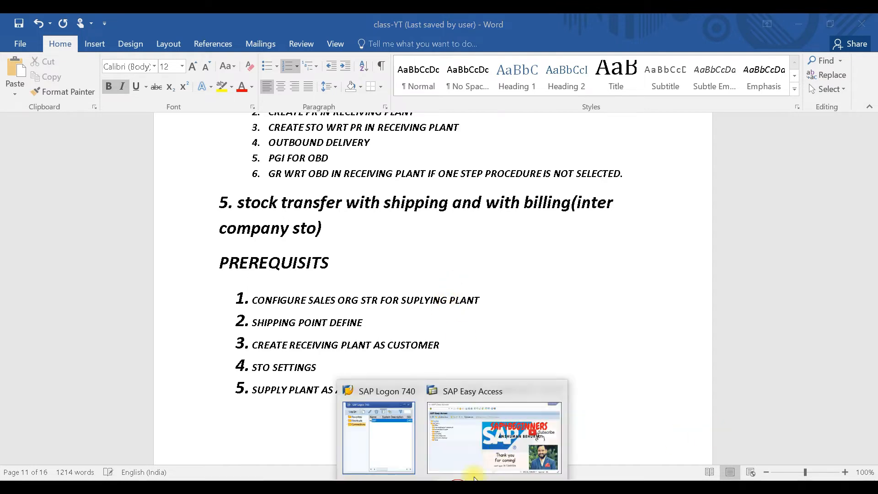
pyautogui.click(504, 440)
pyautogui.click(44, 50)
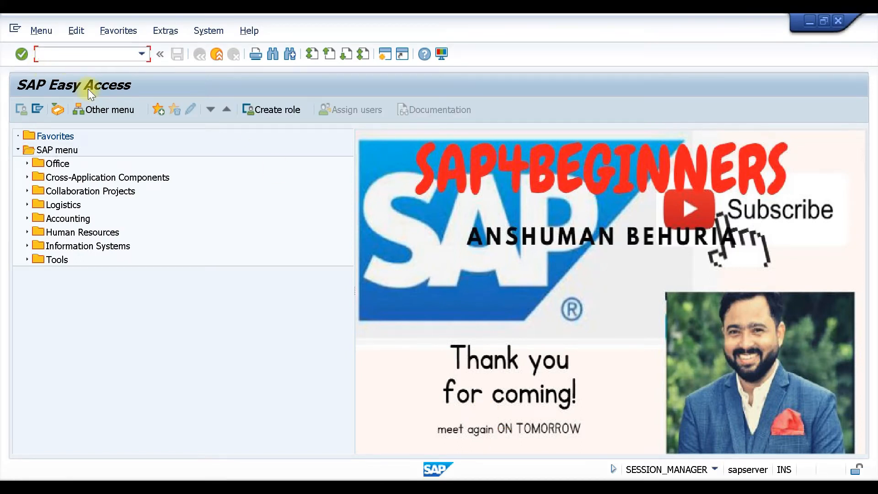
pyautogui.write('OVL2')
pyautogui.press('Return')
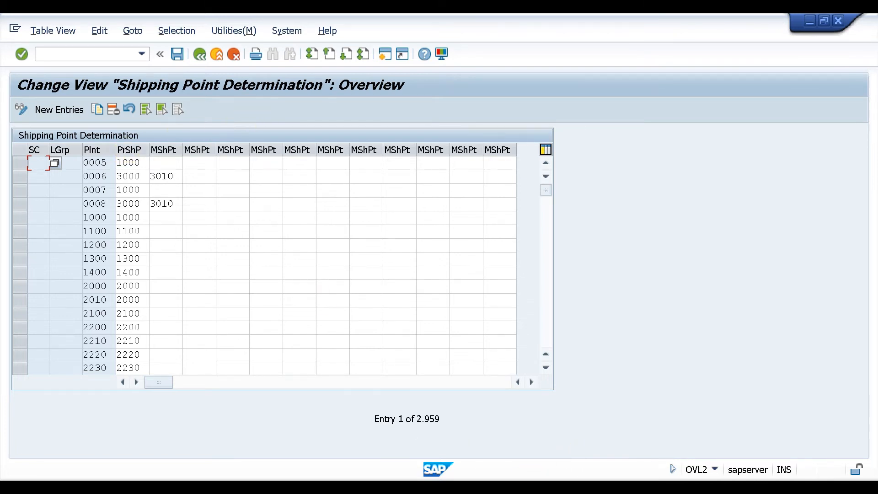
# Return to the class-YT Word document and insert a table of eight columns and two rows below item 5
pyautogui.moveTo(517, 487)
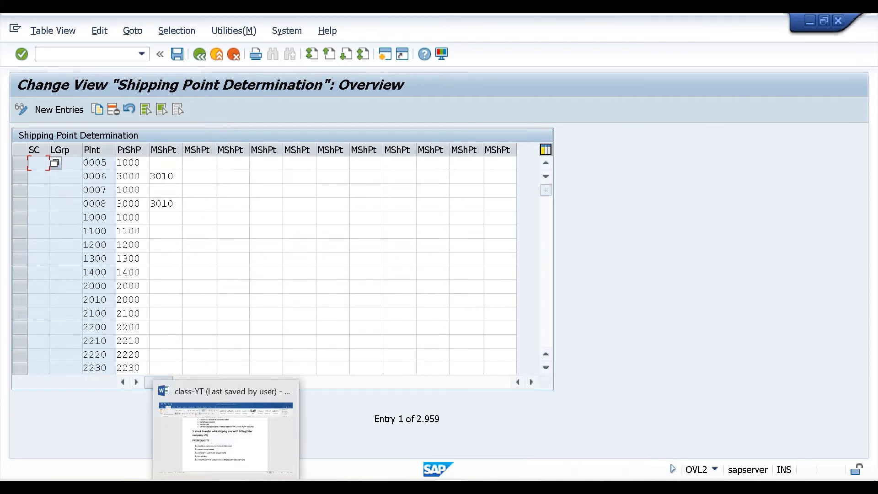
pyautogui.click(227, 487)
pyautogui.press('Return')
pyautogui.press('BackSpace')
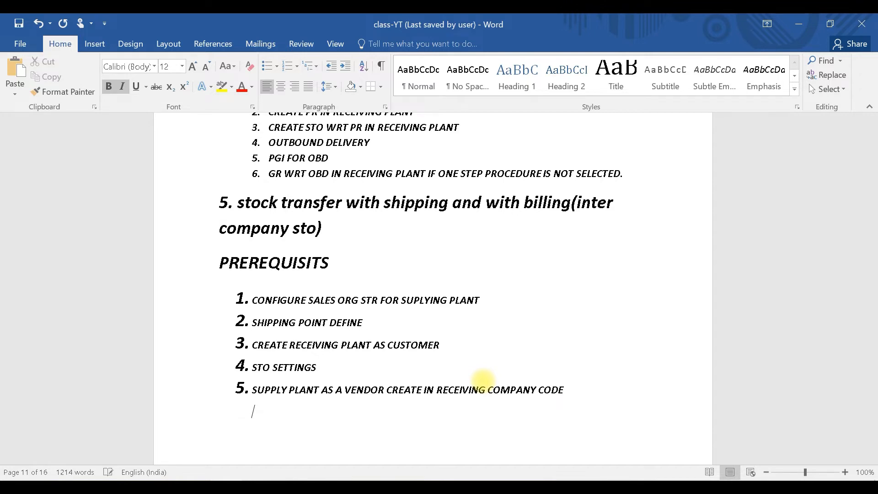
pyautogui.click(94, 44)
pyautogui.click(81, 70)
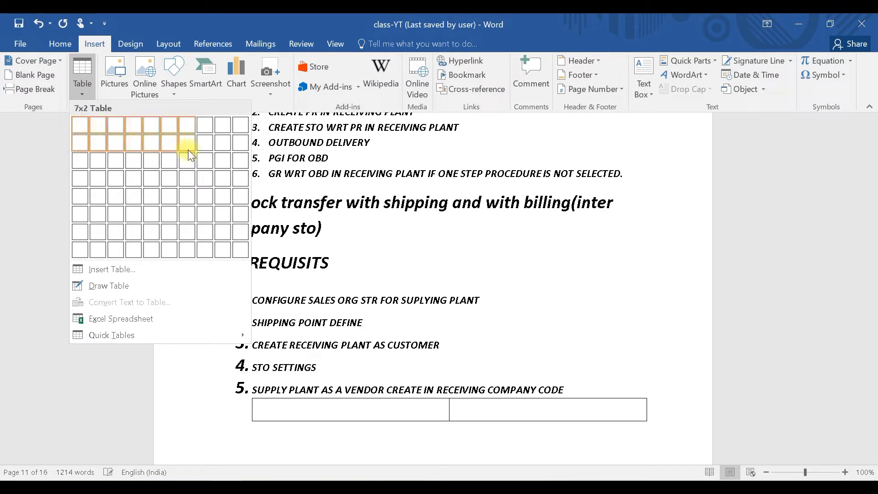
pyautogui.click(204, 146)
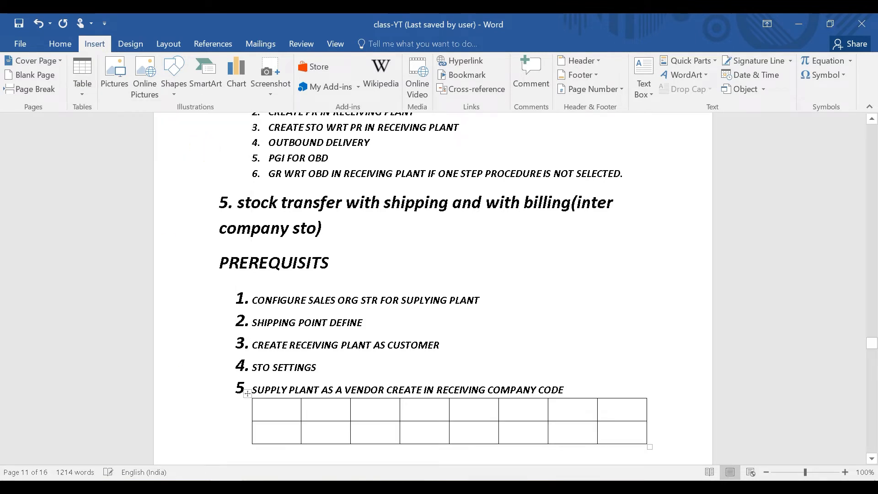
# Fill the first two table columns with "SUPPLY PLANT" over T110 and "RECEIVING PLANT" over T210
pyautogui.write('SUPPL')
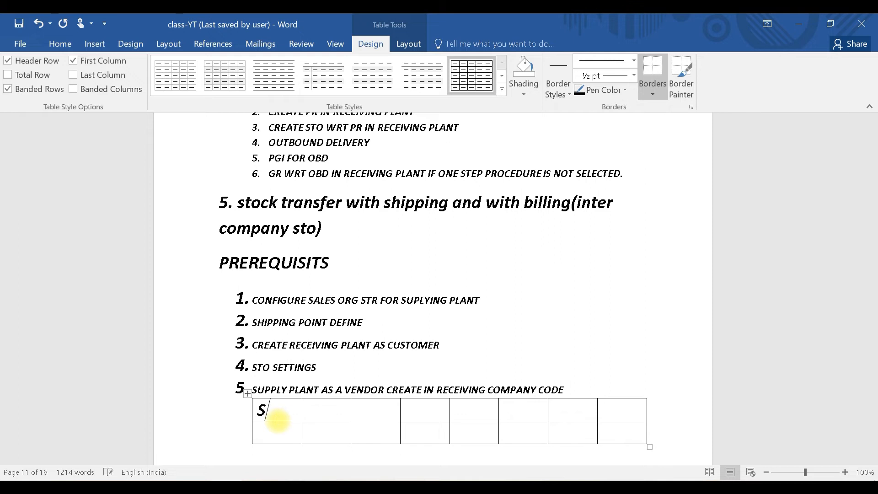
pyautogui.write('Y PLANT')
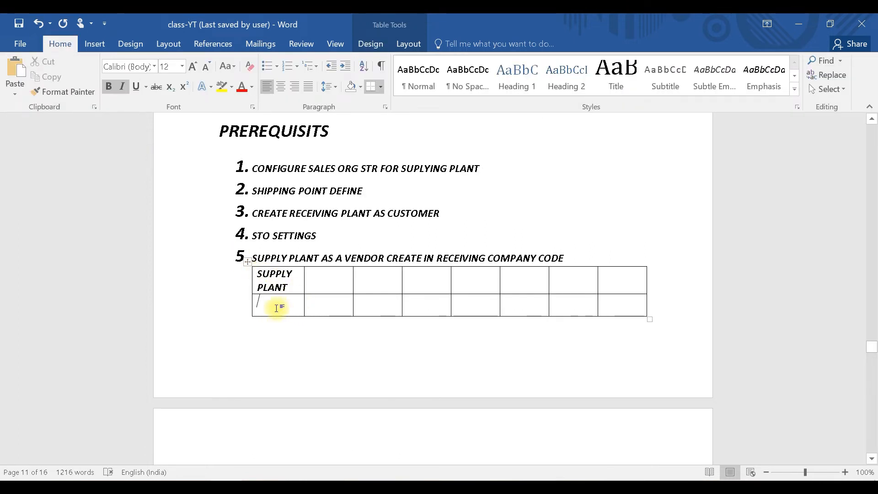
pyautogui.write('110')
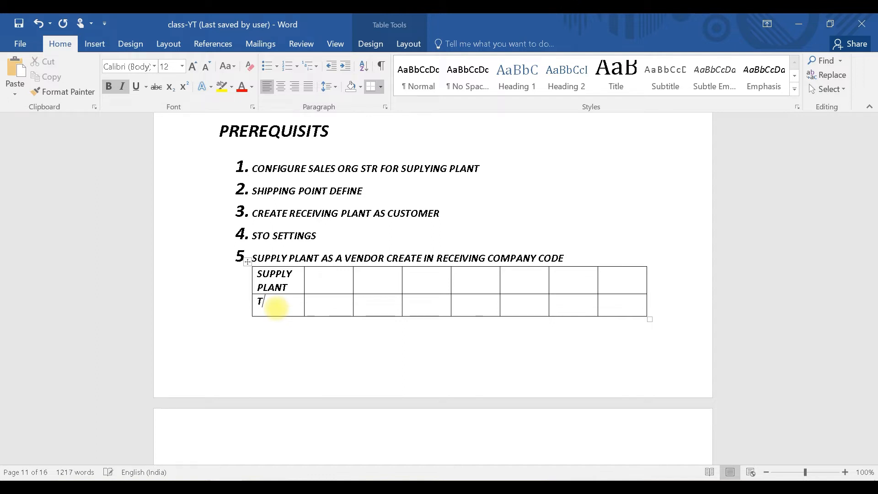
pyautogui.press('Tab')
pyautogui.click(330, 280)
pyautogui.write('RECEIVING PLANT')
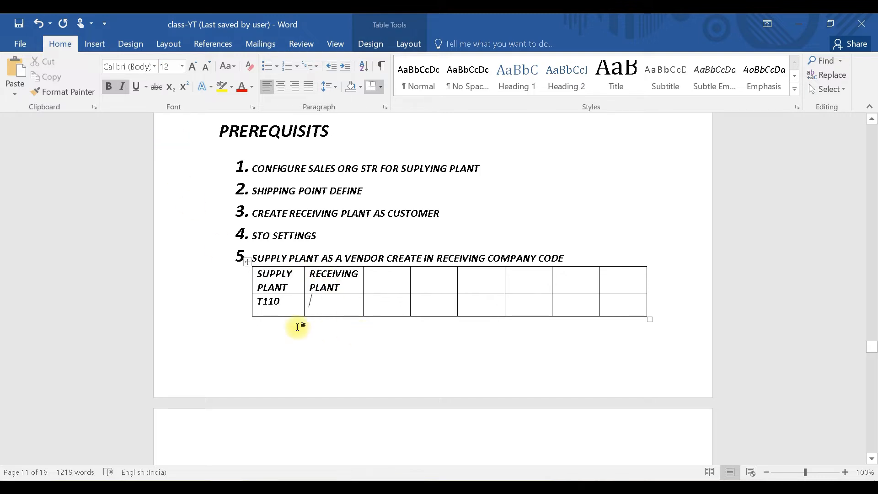
pyautogui.write('T210')
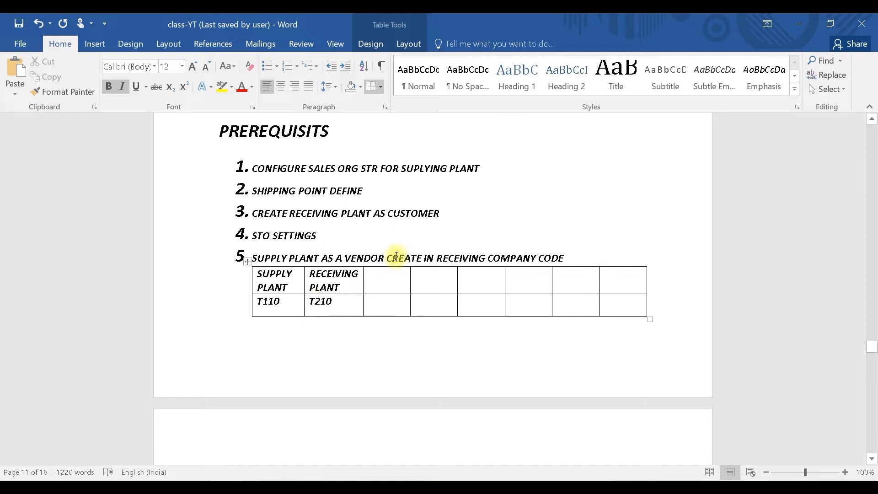
# Switch back to SAP and look through the existing shipping point determination entries by shipping condition, loading group and plant
pyautogui.click(372, 284)
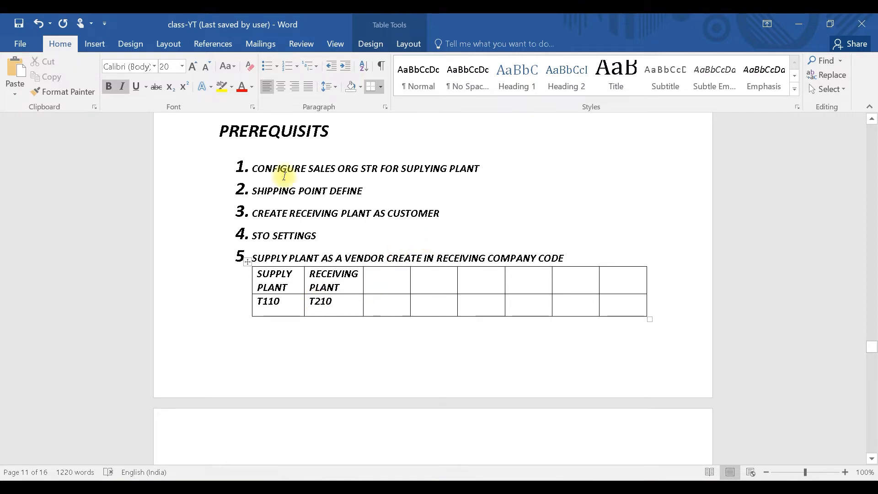
pyautogui.hotkey('alt', 'Tab')
pyautogui.click(41, 164)
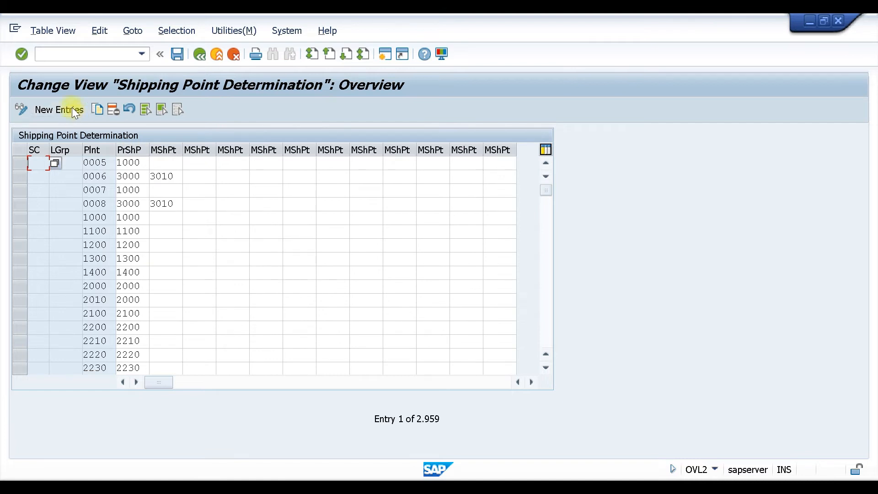
pyautogui.scroll(-6, 91, 243)
pyautogui.scroll(-20, 90, 221)
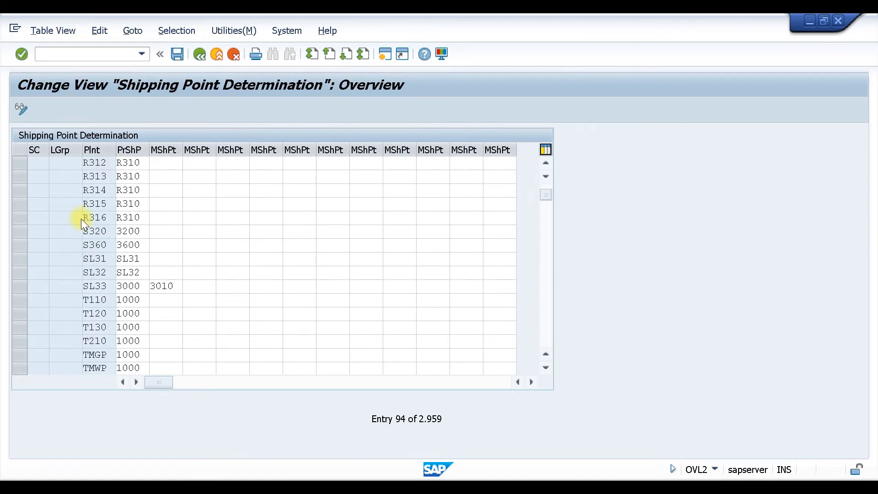
pyautogui.scroll(-20, 81, 219)
pyautogui.scroll(-20, 83, 210)
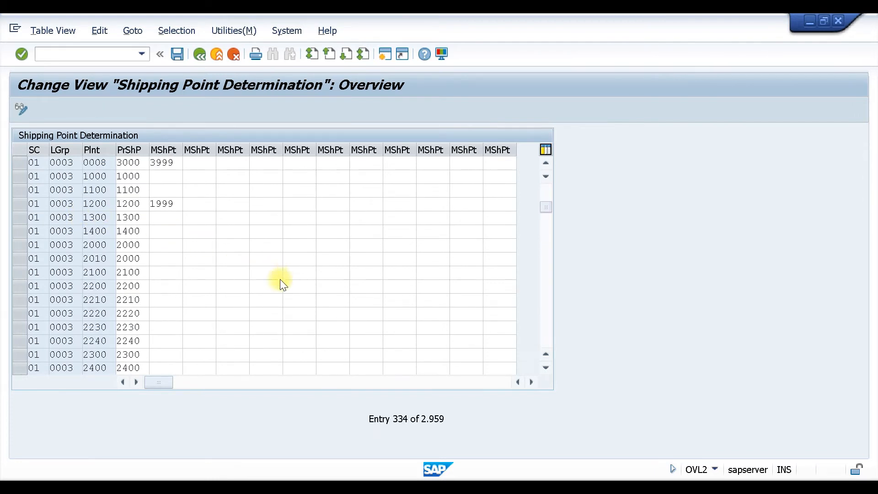
pyautogui.scroll(-9, 280, 279)
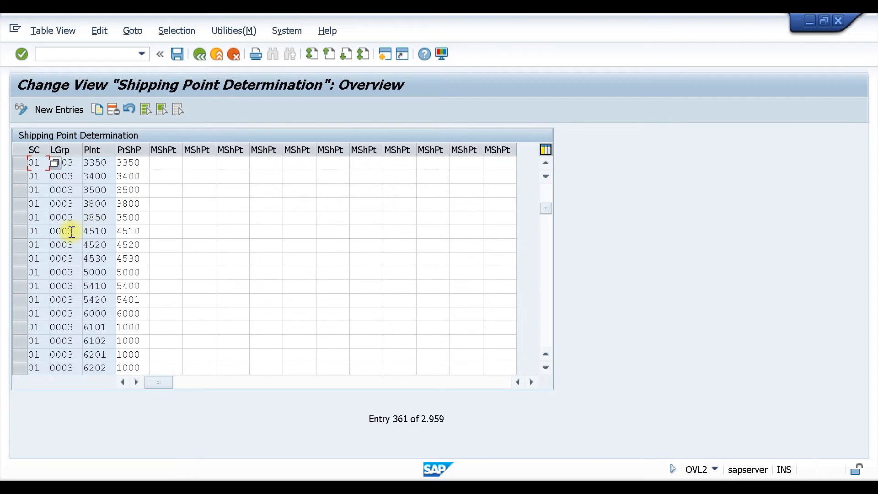
# Try to add a shipping point determination entry with shipping condition 01, loading group 0001, plant T210 and proposed shipping point T200
pyautogui.click(73, 111)
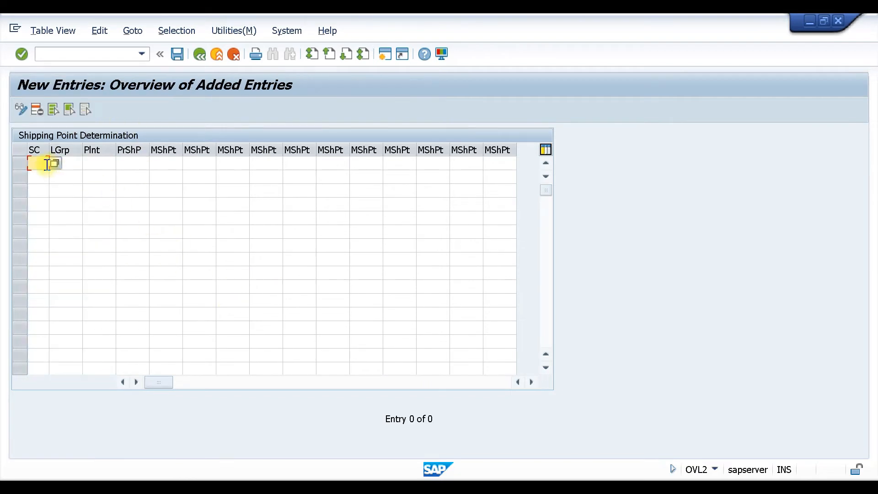
pyautogui.write('01')
pyautogui.click(67, 160)
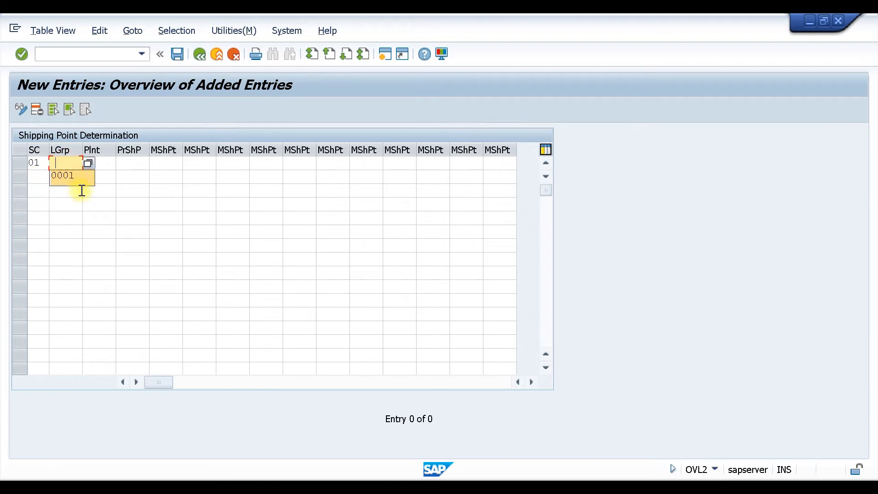
pyautogui.click(80, 177)
pyautogui.press('Tab')
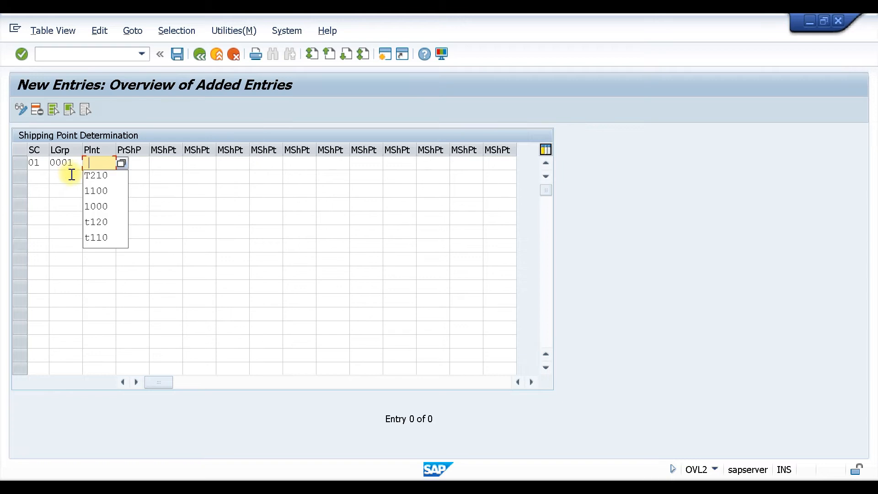
pyautogui.click(103, 176)
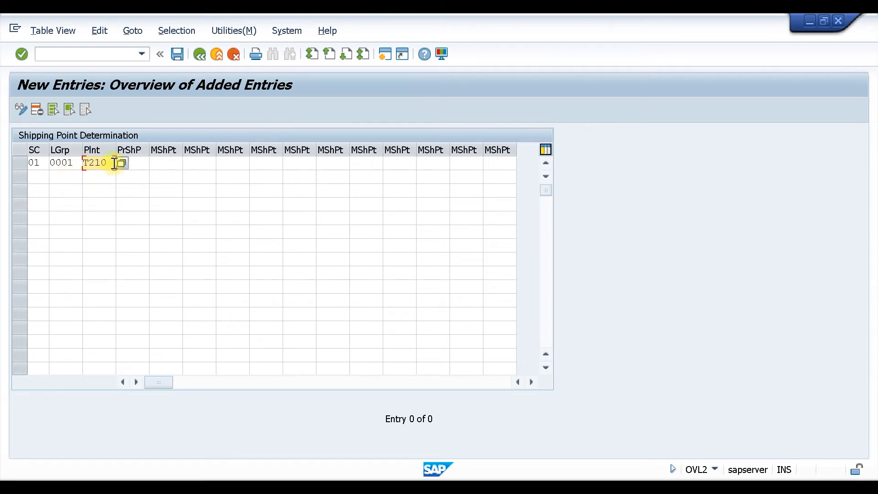
pyautogui.click(114, 163)
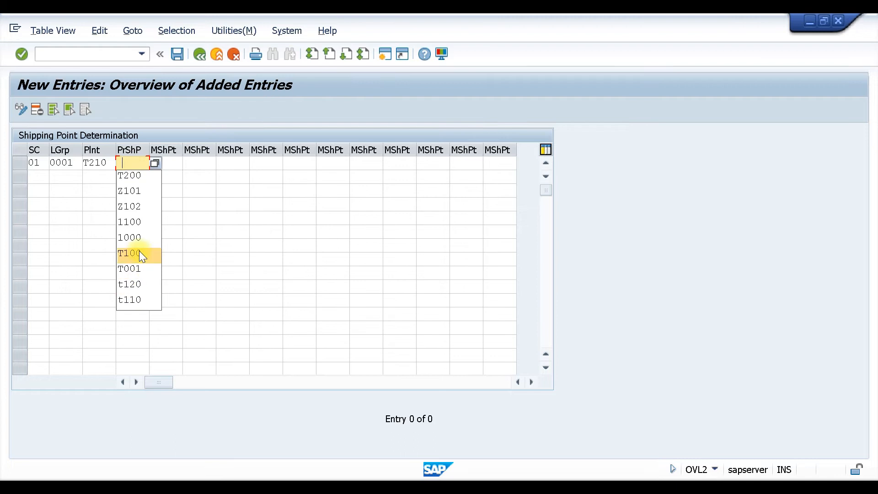
pyautogui.click(136, 179)
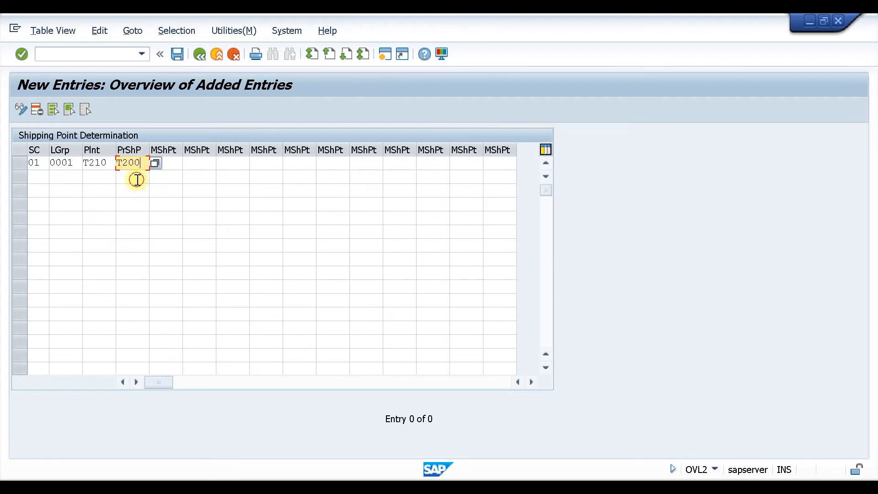
# Try to add a second entry with shipping condition 01, loading group 0001, plant T110 and shipping point T100, and leave the new entries
pyautogui.click(40, 179)
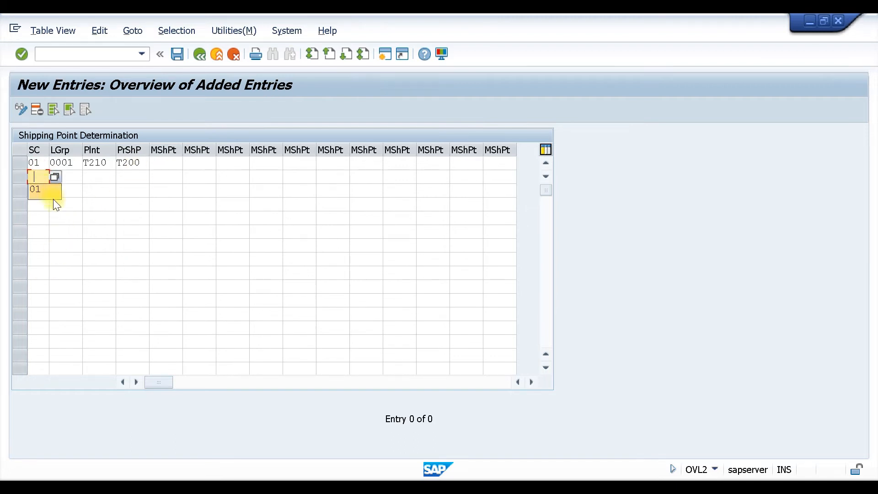
pyautogui.click(73, 177)
pyautogui.click(81, 194)
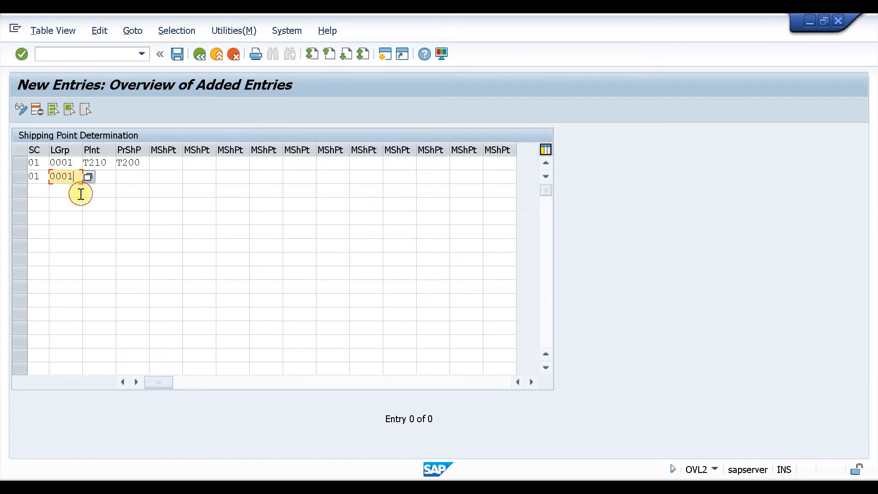
pyautogui.click(103, 176)
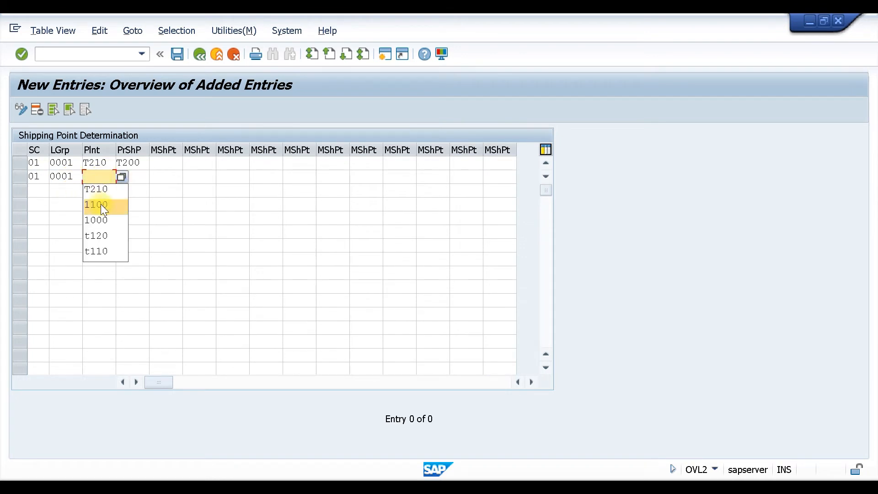
pyautogui.click(105, 253)
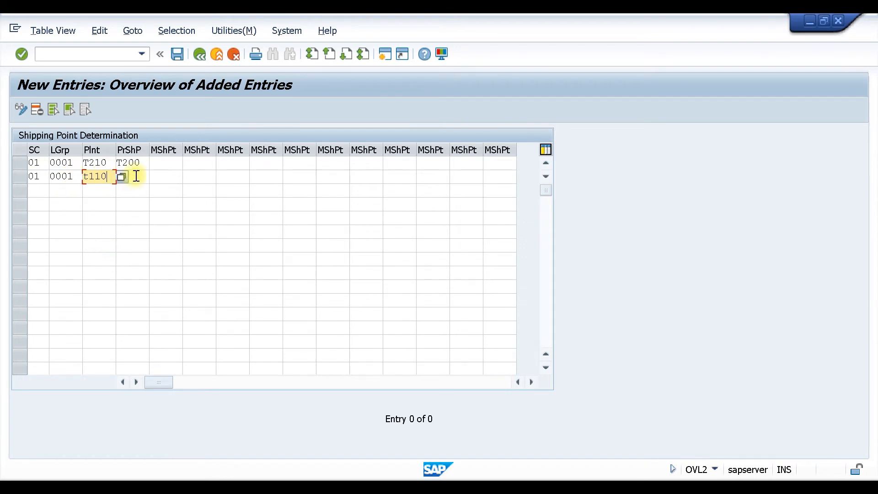
pyautogui.click(136, 175)
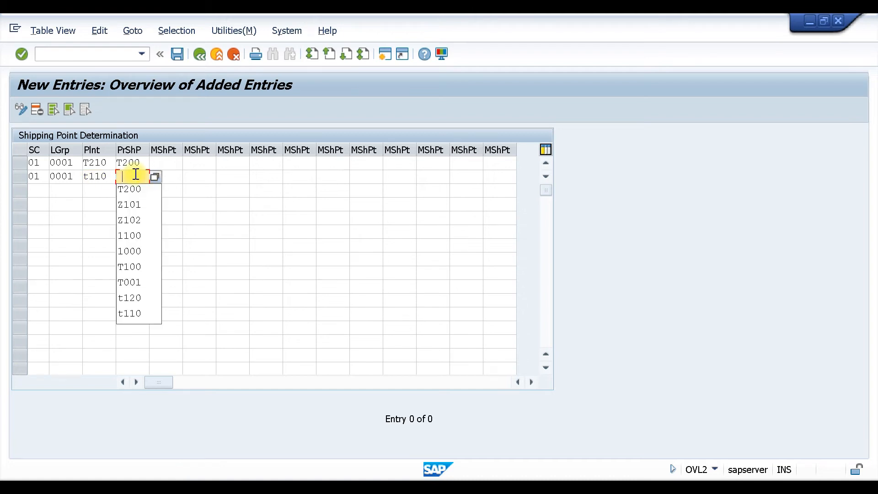
pyautogui.click(132, 266)
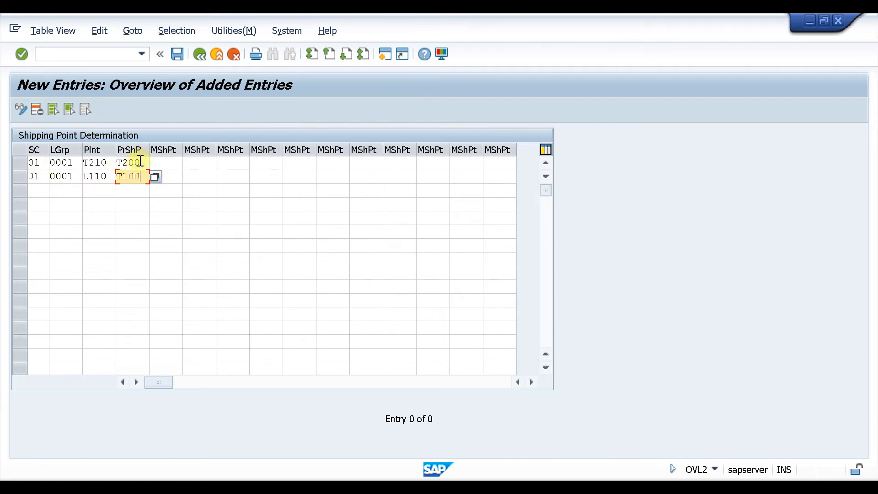
pyautogui.click(197, 57)
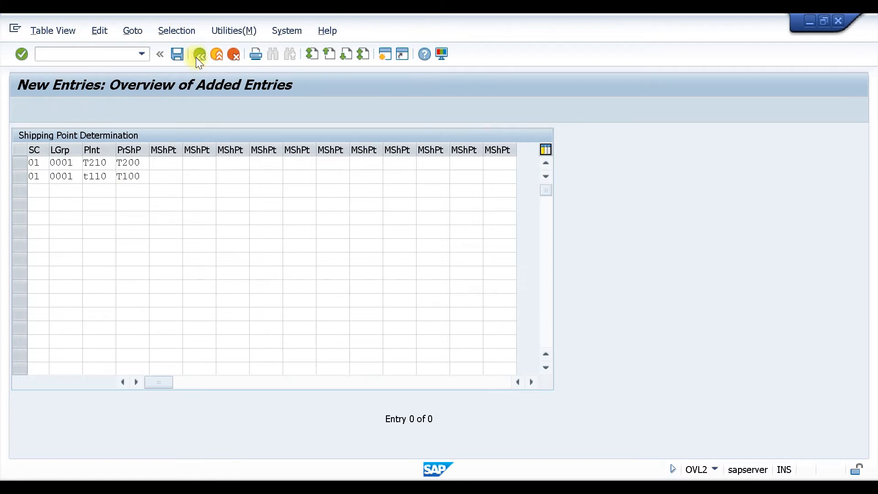
# Abandon the shipping point entries and open the SAP Customizing Implementation Guide with transaction /NSPRO
pyautogui.click(73, 55)
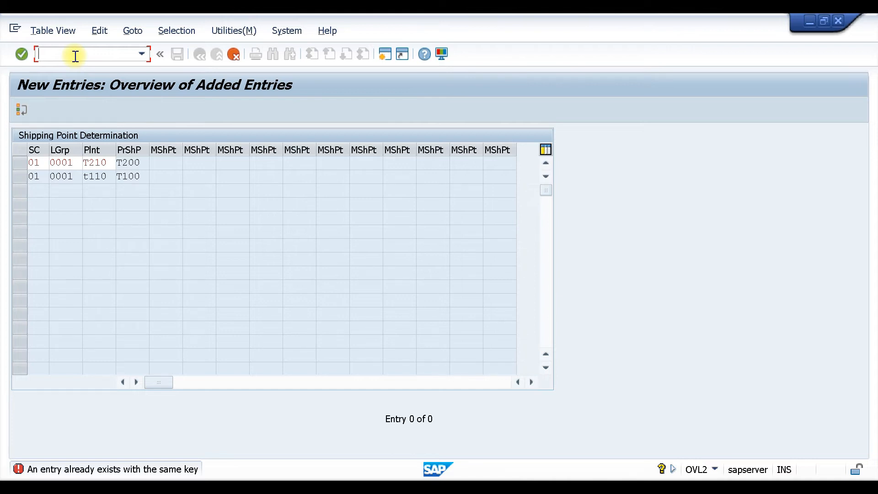
pyautogui.write('/NSPRO')
pyautogui.press('Return')
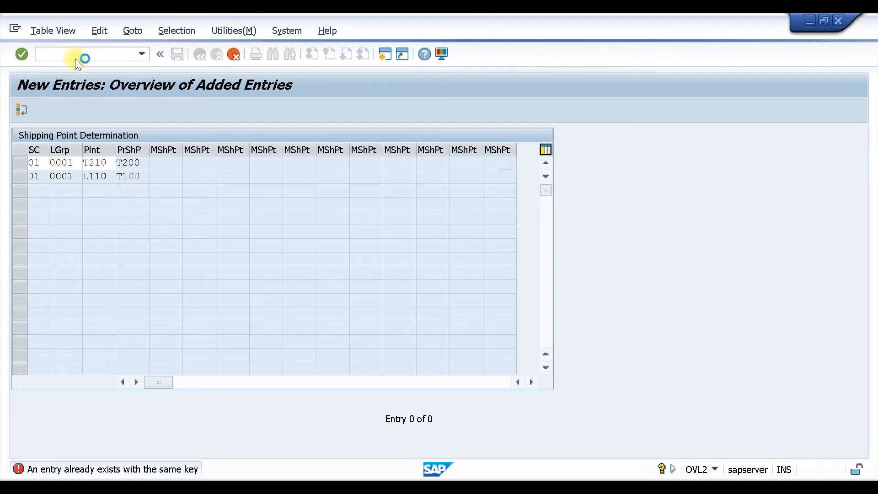
pyautogui.click(83, 108)
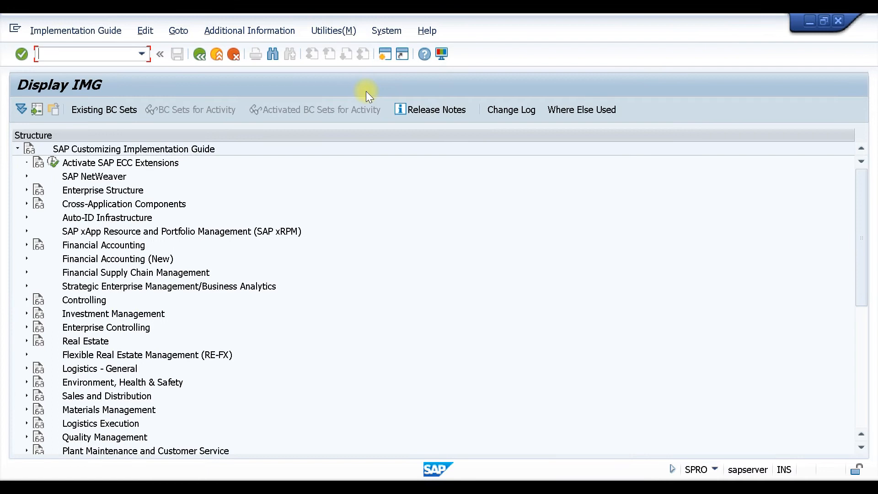
# Open Define Shipping Data for Plants under Materials Management, Purchasing, Purchase Order, Set up Stock Transport Order
pyautogui.click(25, 409)
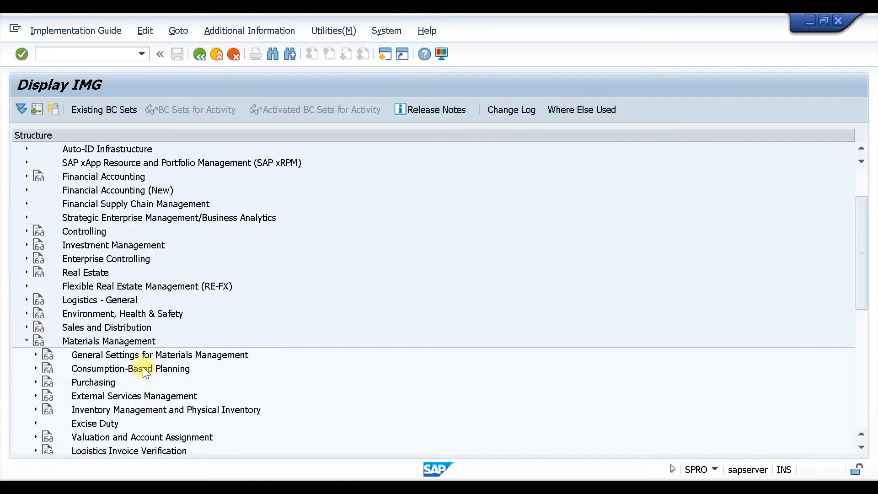
pyautogui.click(36, 383)
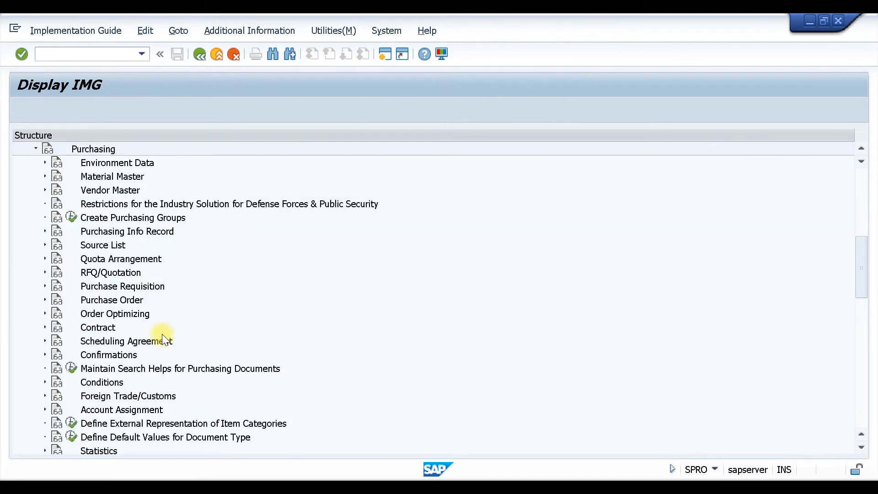
pyautogui.click(45, 300)
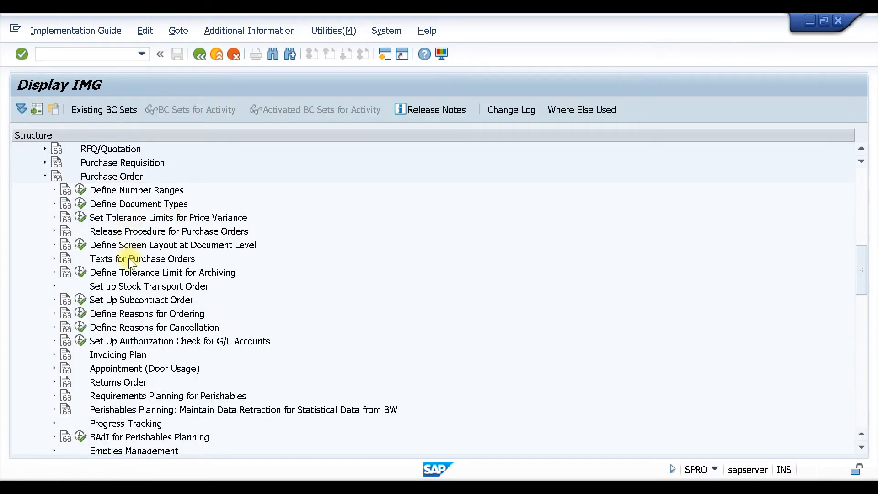
pyautogui.click(50, 286)
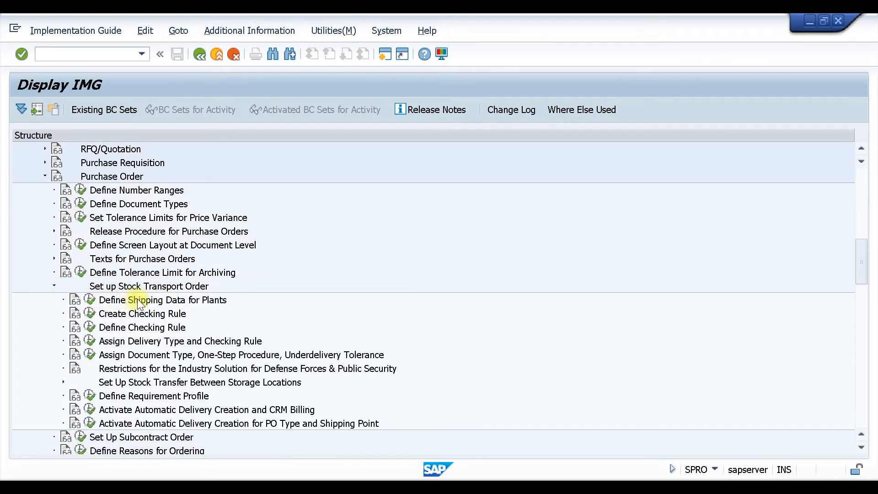
pyautogui.click(90, 300)
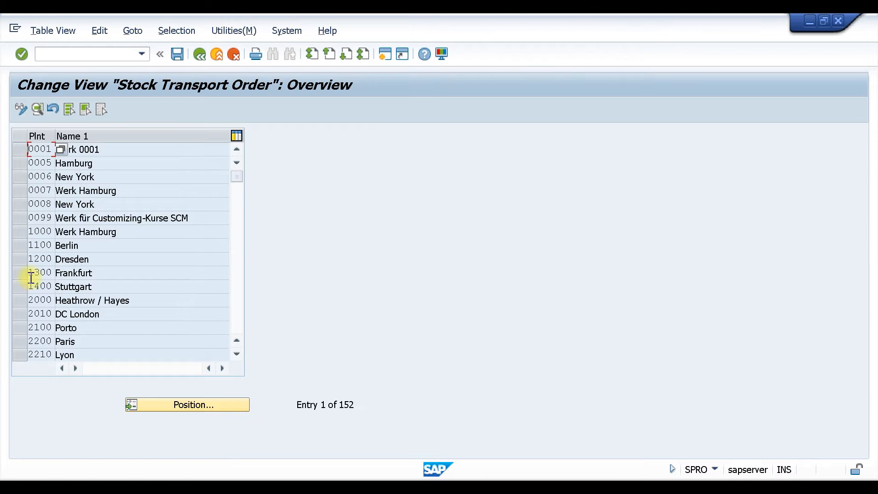
# Locate plant T110 in the stock transport order list and review its customer number, sales area and language details
pyautogui.click(164, 405)
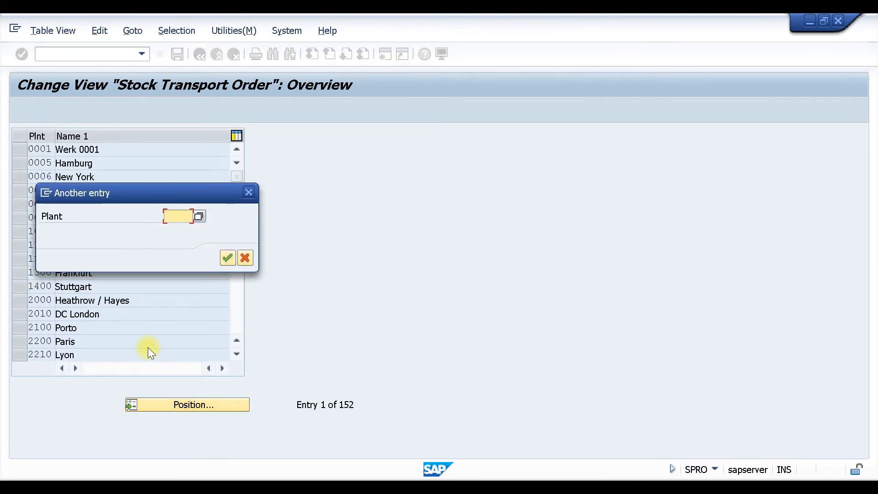
pyautogui.write('T110')
pyautogui.press('Return')
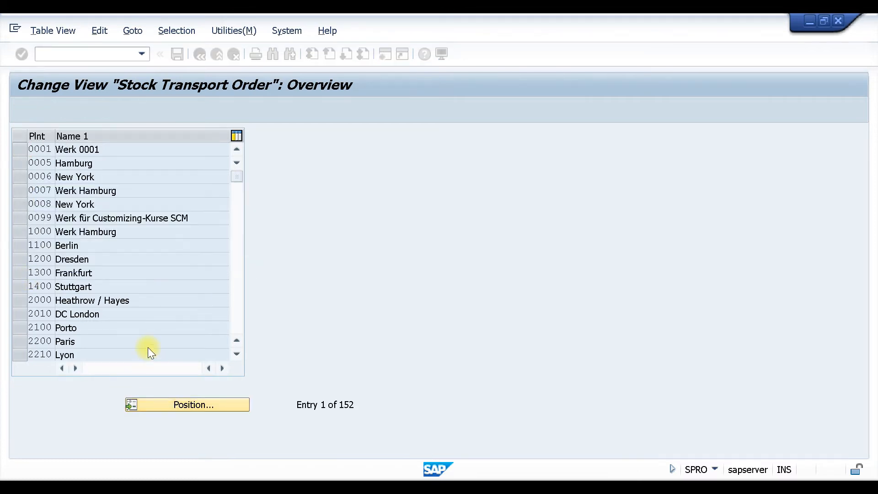
pyautogui.click(22, 151)
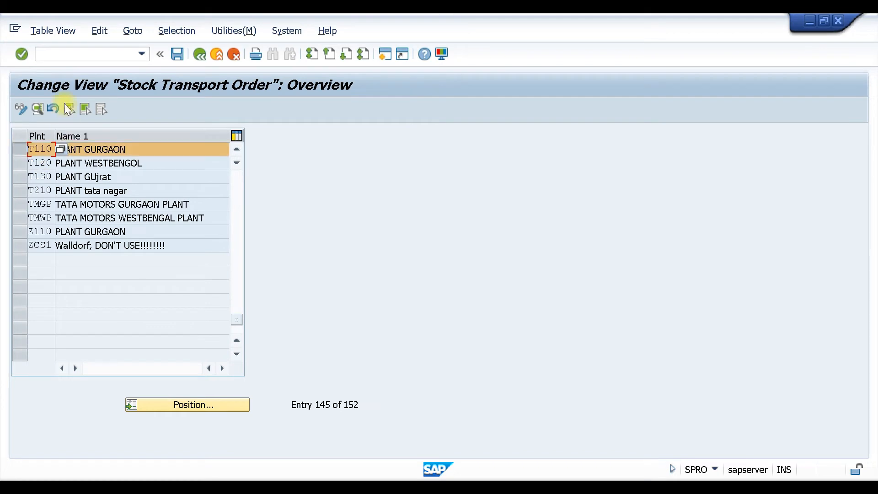
pyautogui.click(37, 109)
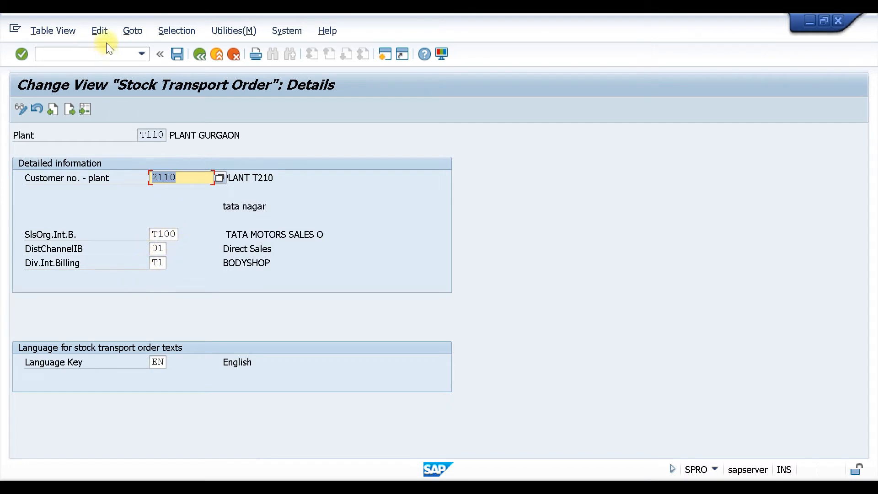
pyautogui.click(196, 54)
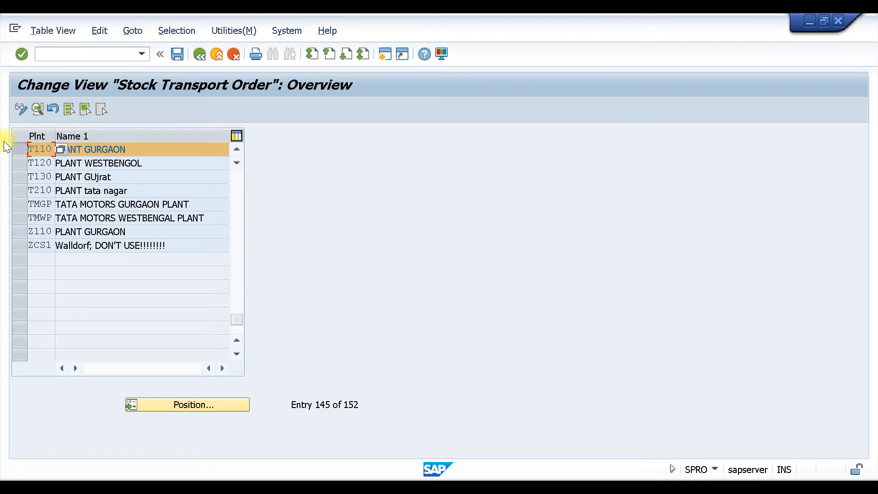
# Review the stock transport order details of plant T210 and return to the implementation guide
pyautogui.click(18, 148)
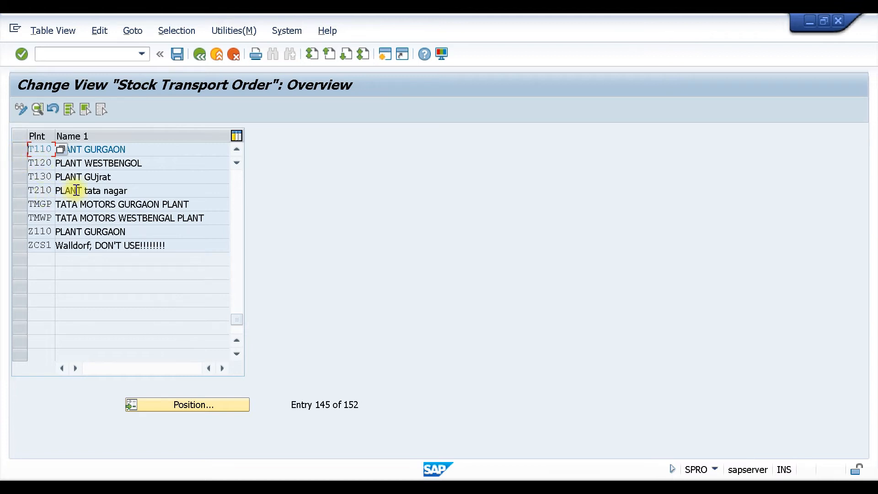
pyautogui.click(20, 192)
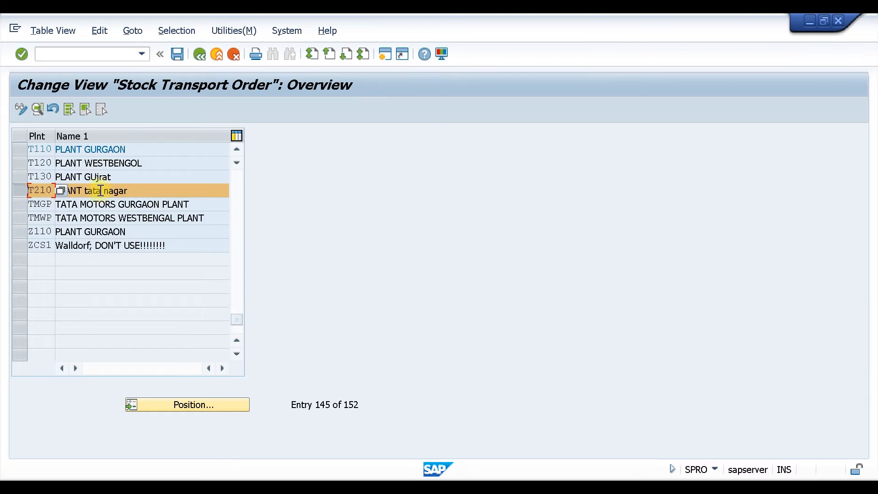
pyautogui.click(37, 109)
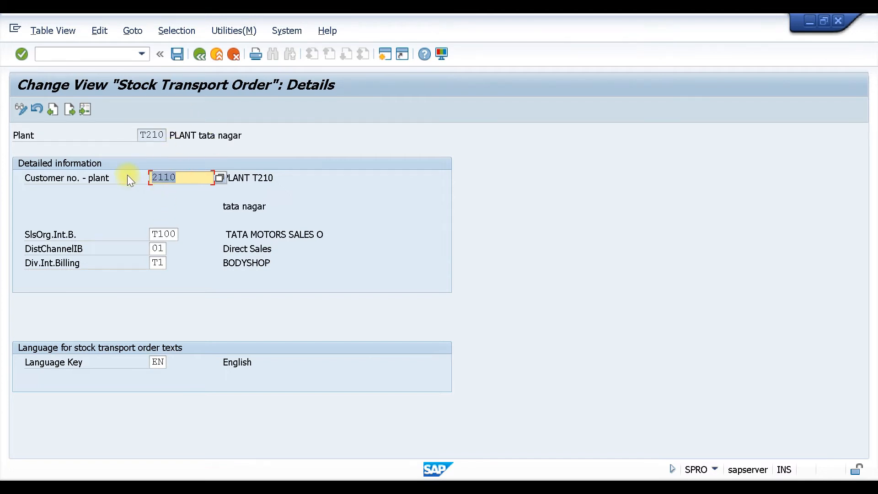
pyautogui.click(198, 55)
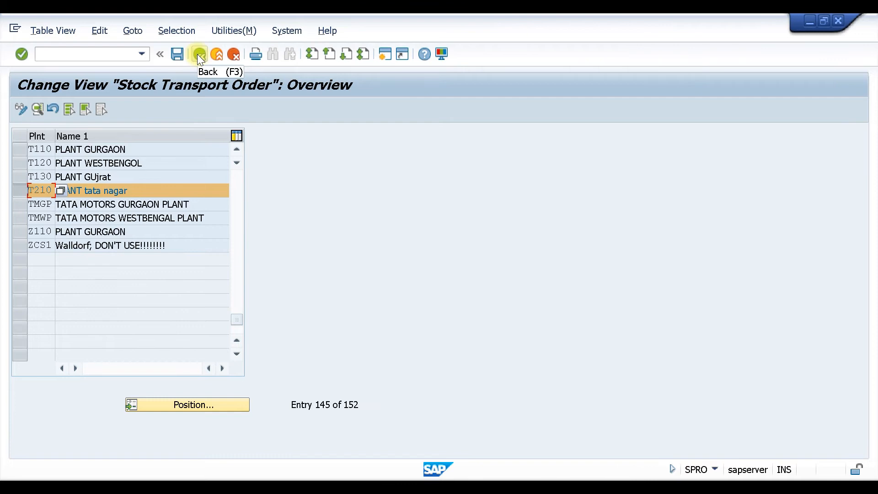
pyautogui.click(197, 55)
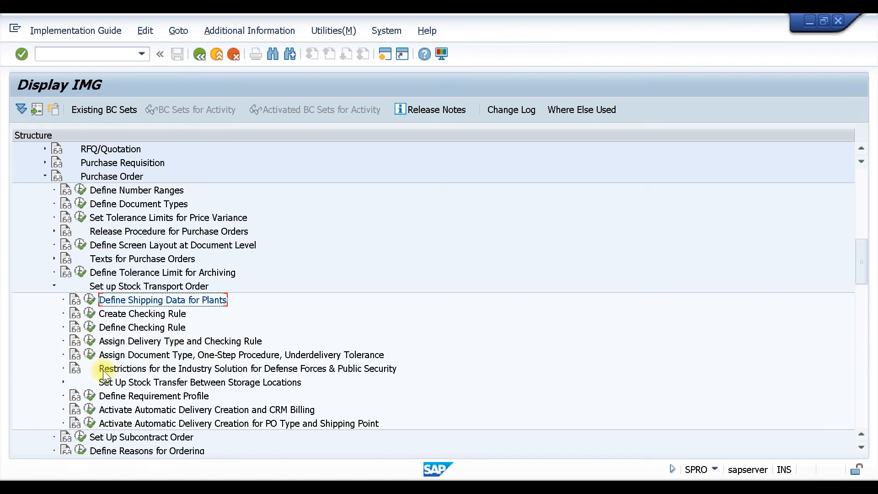
# Open Assign Delivery Type and Checking Rule, locate document type NB with supplying plant T110, review its delivery type and return to the implementation guide
pyautogui.click(93, 342)
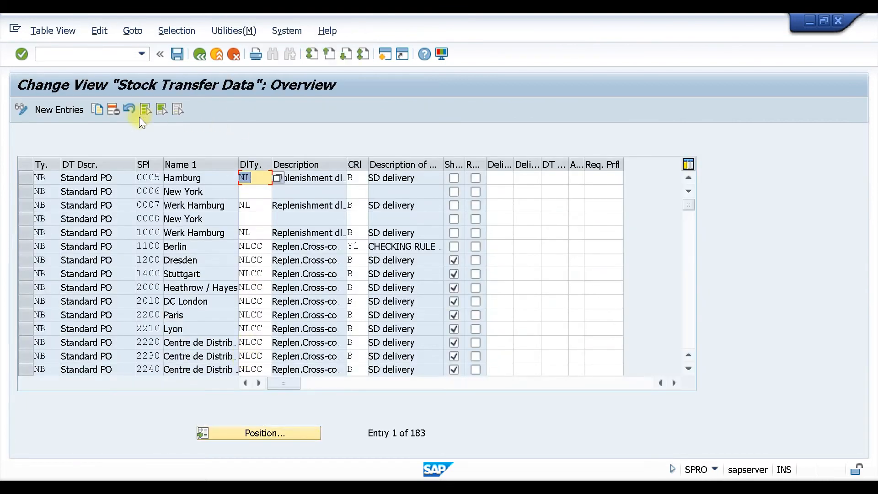
pyautogui.click(45, 178)
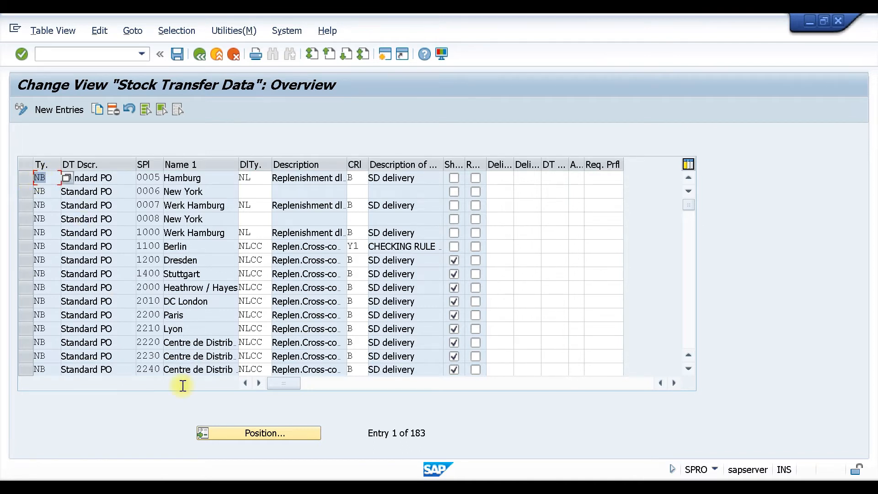
pyautogui.click(264, 433)
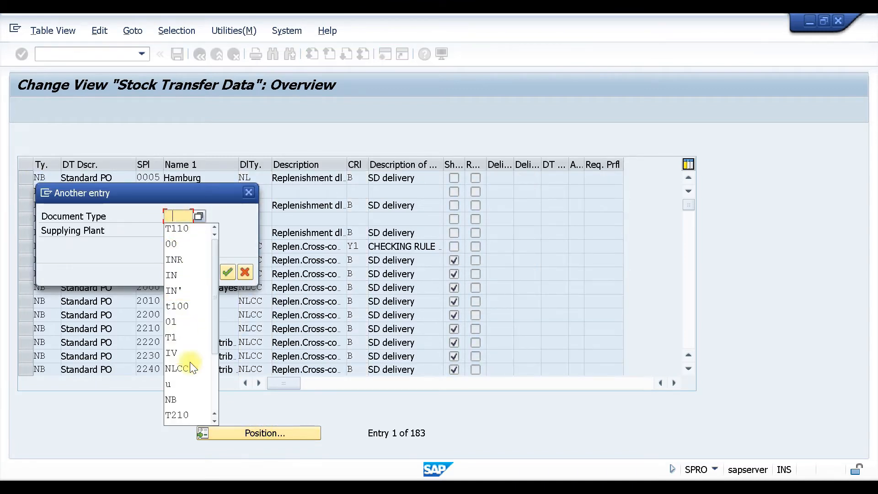
pyautogui.click(184, 401)
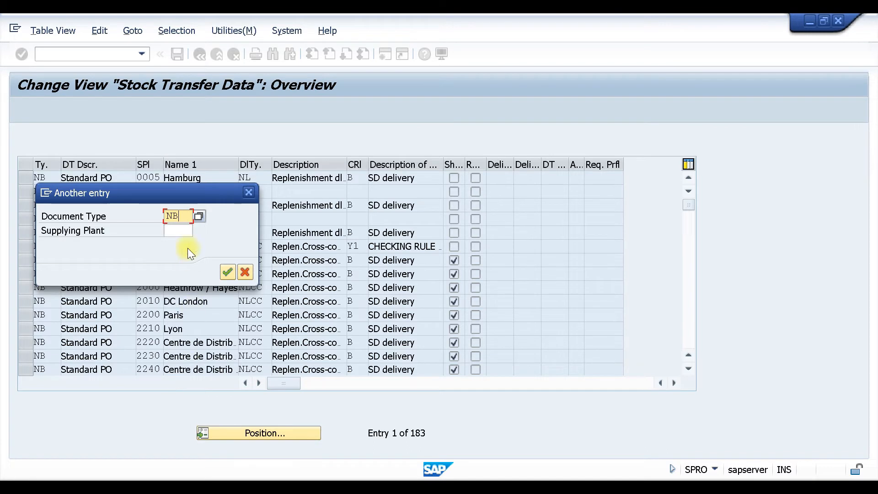
pyautogui.click(175, 231)
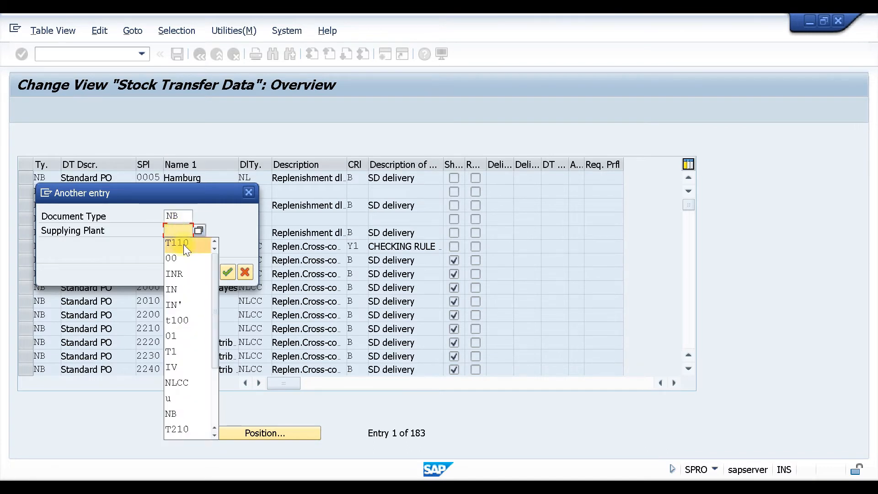
pyautogui.click(183, 244)
pyautogui.click(228, 272)
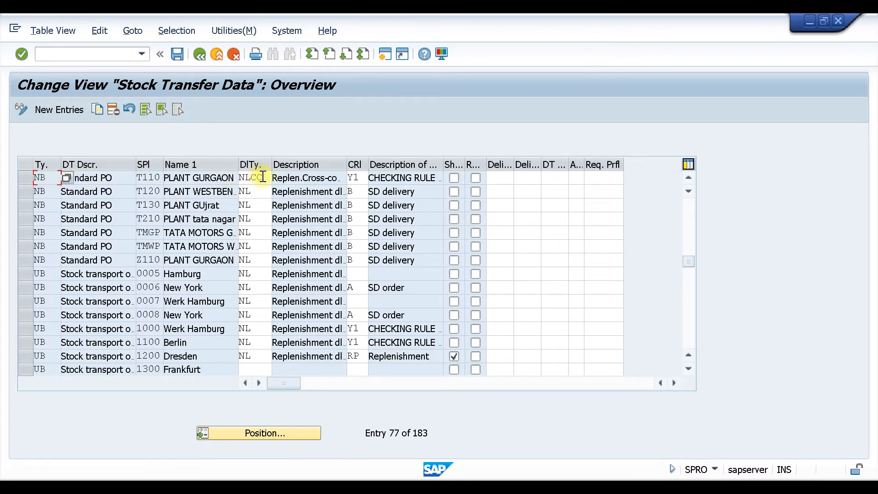
pyautogui.moveTo(265, 178); pyautogui.dragTo(234, 177)
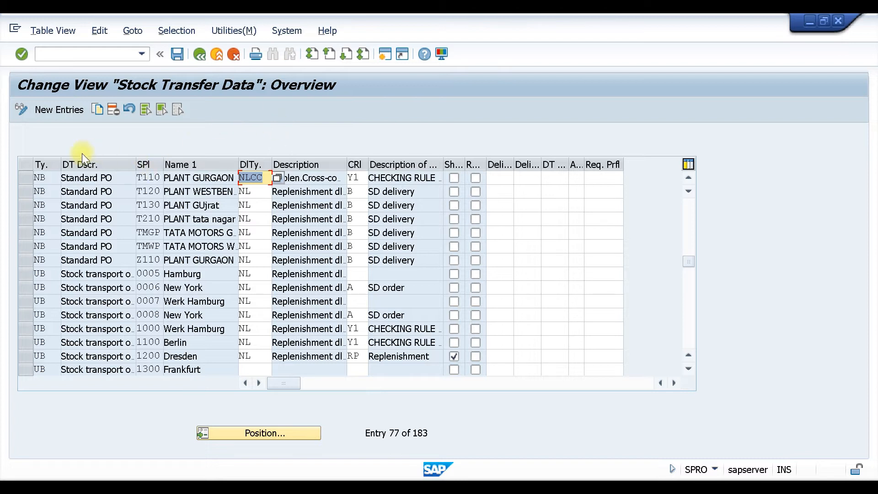
pyautogui.click(199, 54)
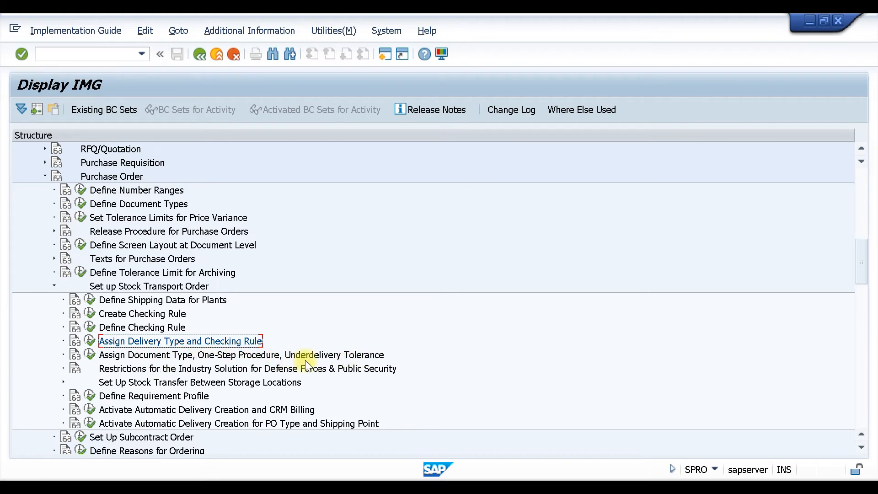
# Open Assign Document Type, One-Step Procedure, Underdelivery Tolerance and locate the entry for supplying plant T110 and receiving plant T210
pyautogui.click(91, 359)
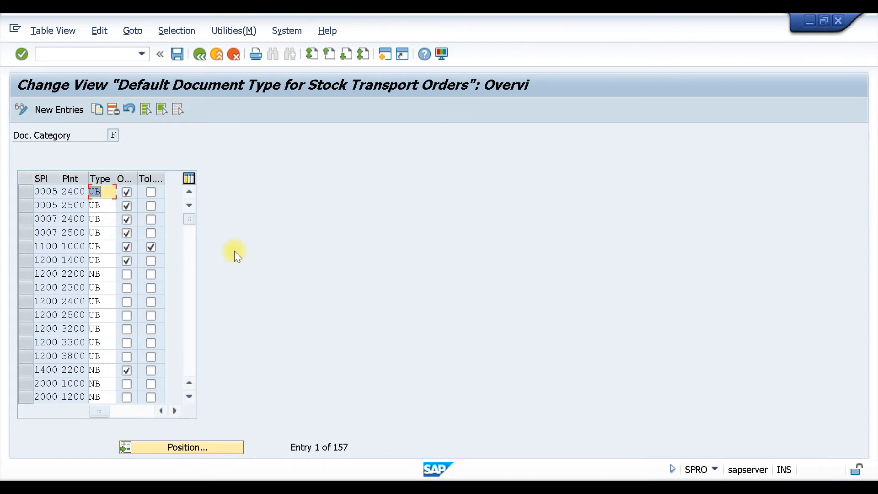
pyautogui.click(173, 447)
pyautogui.click(178, 216)
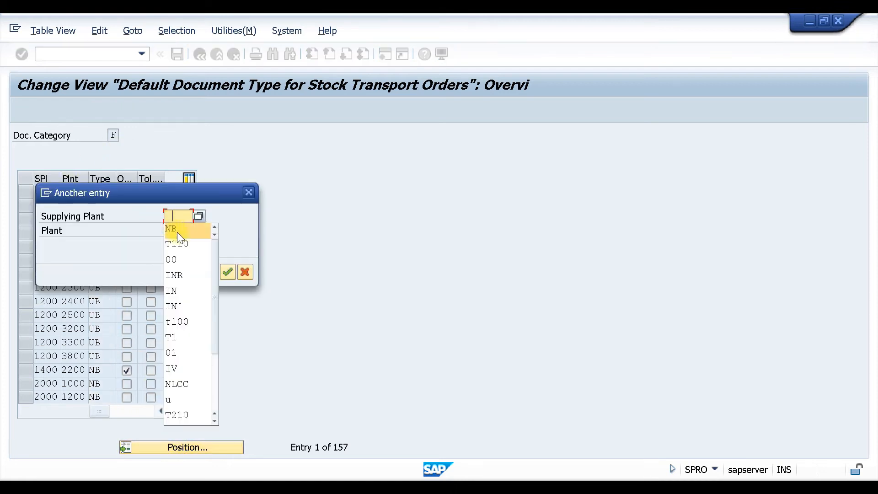
pyautogui.click(183, 245)
pyautogui.click(184, 230)
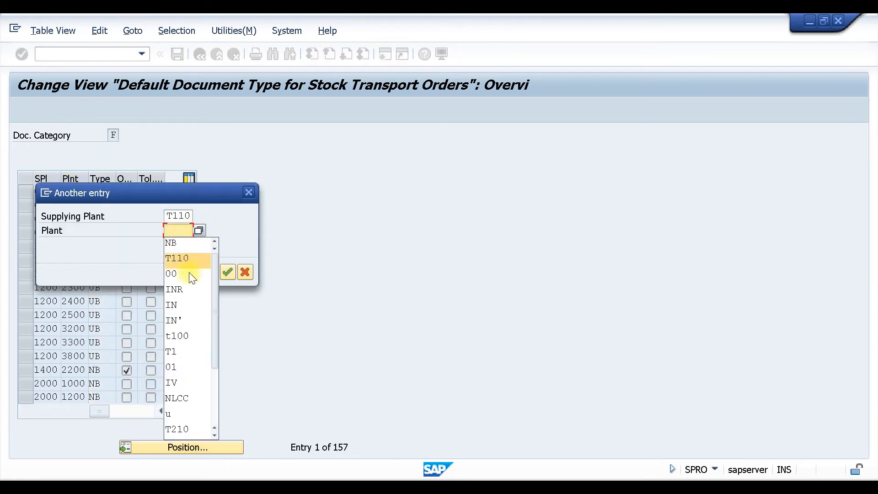
pyautogui.click(185, 430)
pyautogui.click(227, 272)
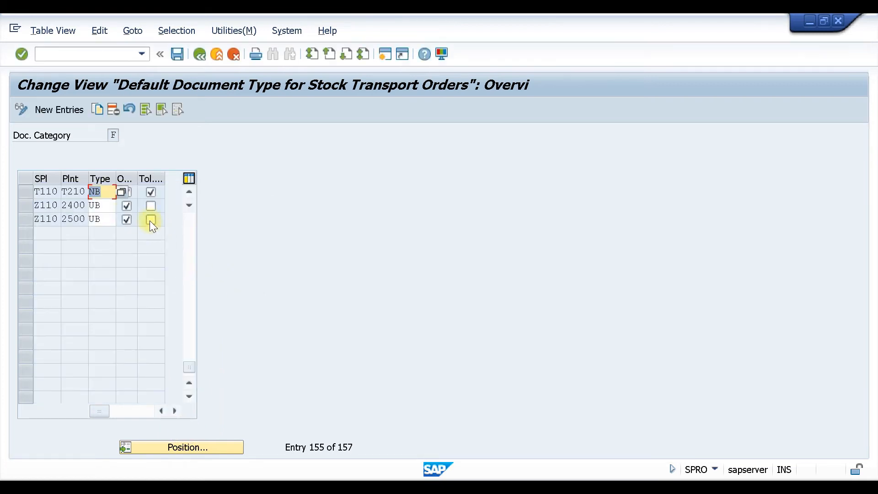
# Review the document type and underdelivery tolerance settings of the T110 to T210 entry and return to the implementation guide
pyautogui.doubleClick(99, 191)
pyautogui.click(101, 192)
pyautogui.click(151, 192)
pyautogui.click(200, 55)
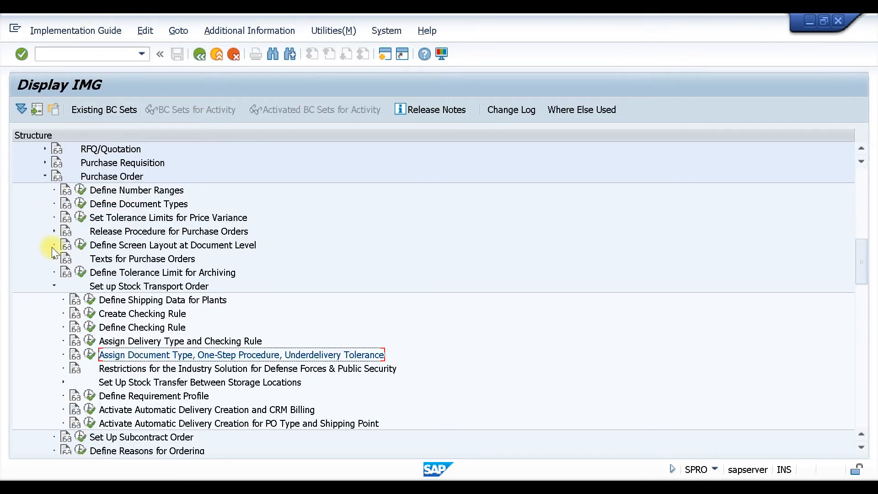
# Open the Create Vendor initial screen with transaction XK01
pyautogui.click(63, 54)
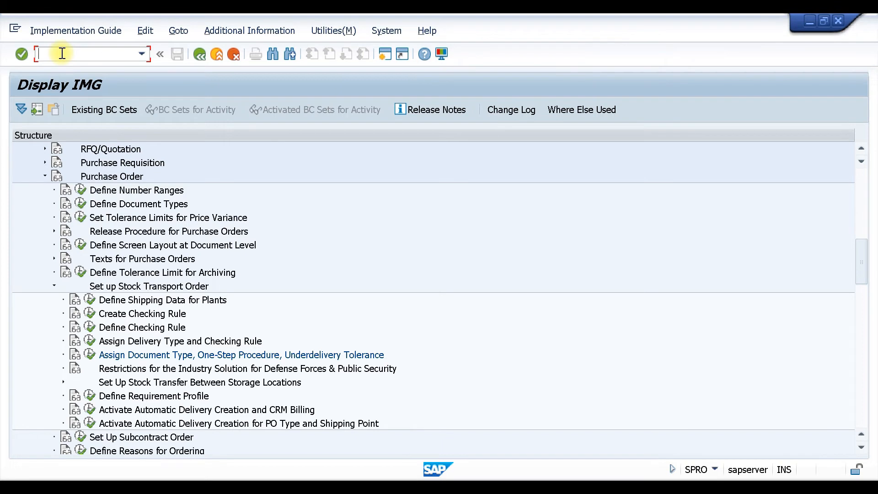
pyautogui.write('xk01')
pyautogui.press('Return')
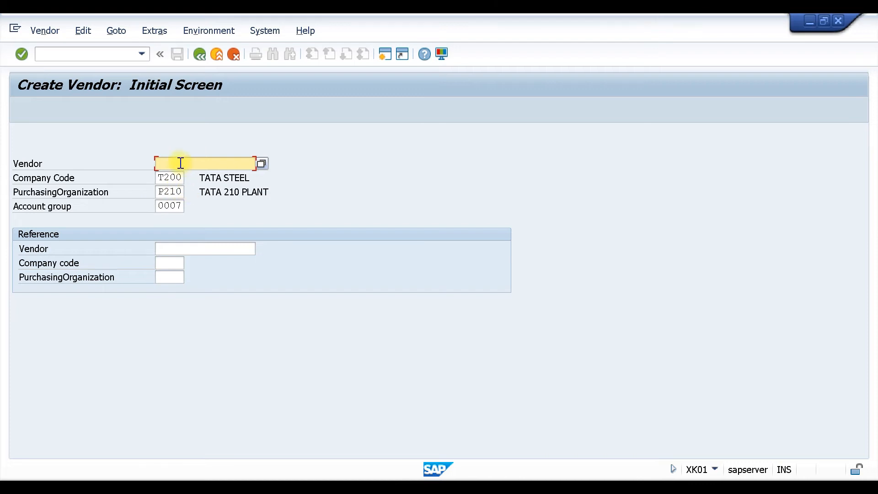
pyautogui.press('Return')
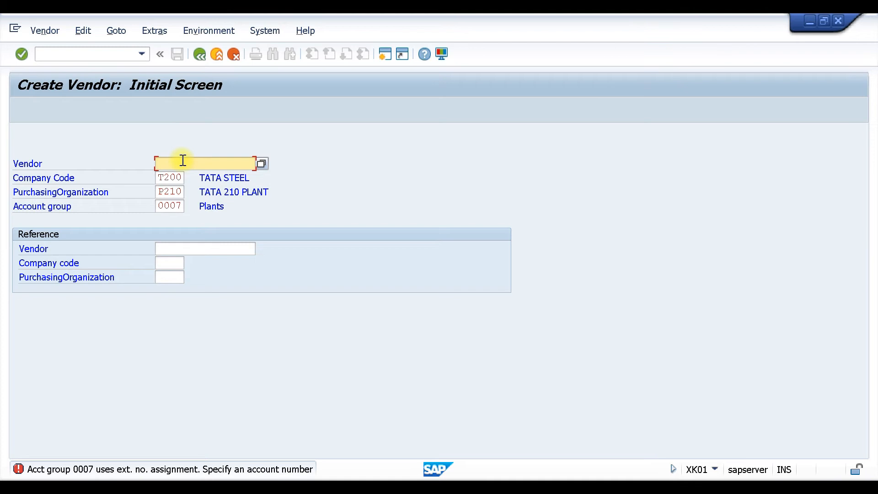
pyautogui.write('1100')
pyautogui.press('Return')
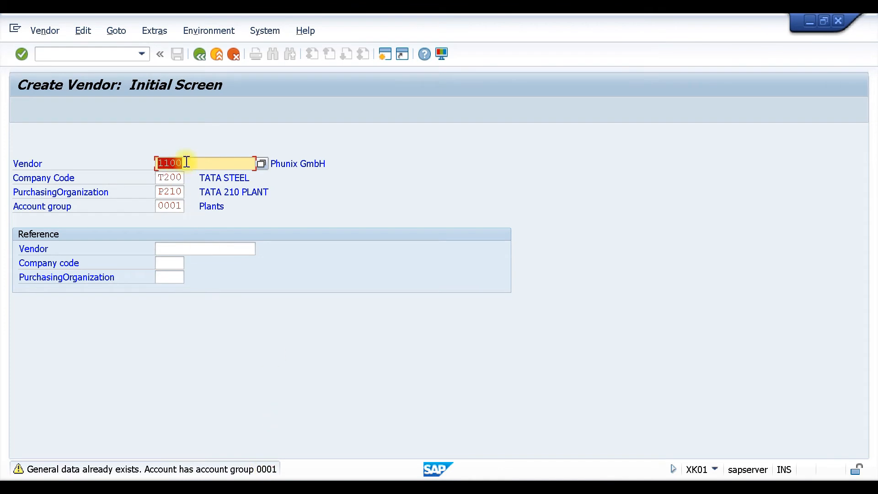
pyautogui.press('BackSpace')
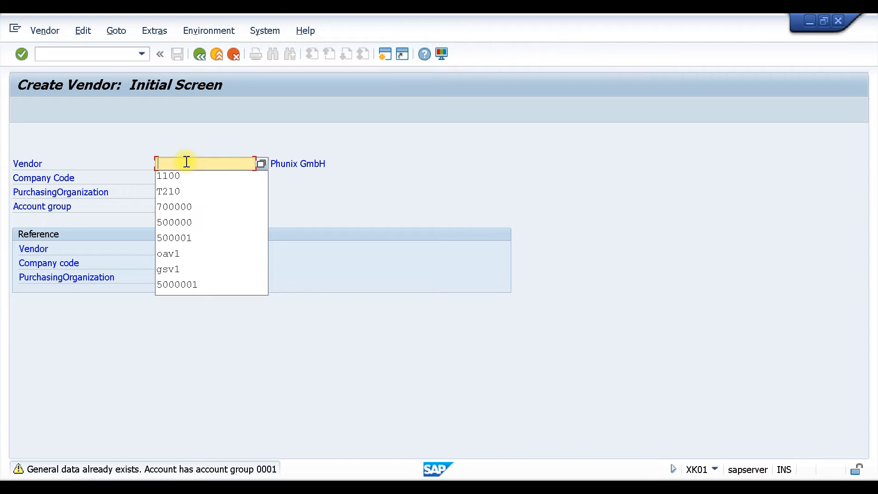
# Enter an unused vendor number and fill the vendor's address with name PLANT T210, search term T210 and country IN
pyautogui.write('2222')
pyautogui.press('Return')
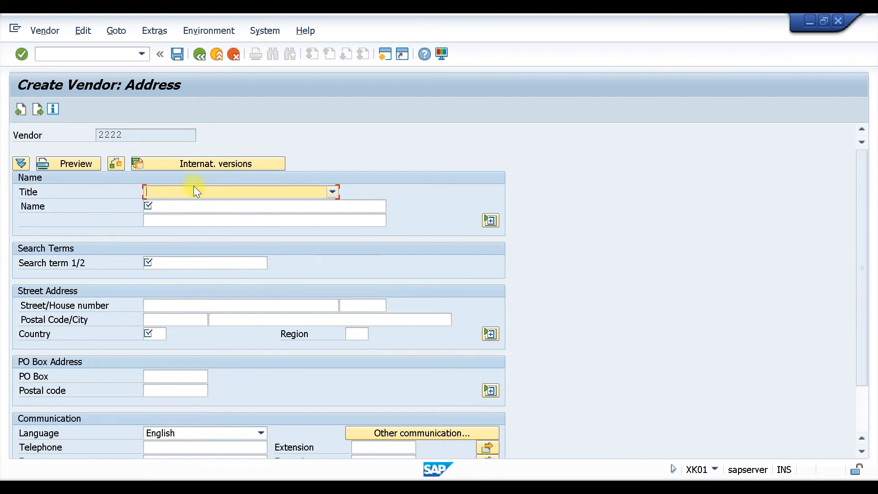
pyautogui.click(177, 207)
pyautogui.click(179, 219)
pyautogui.click(174, 266)
pyautogui.click(177, 276)
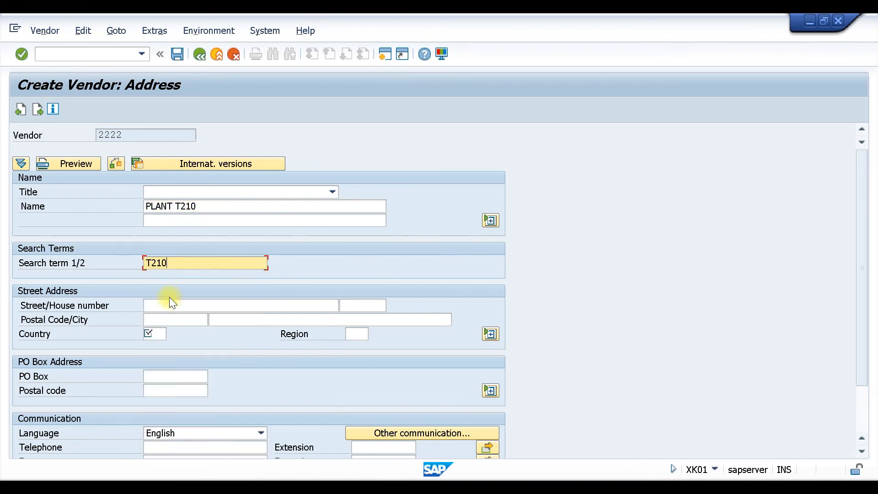
pyautogui.click(160, 336)
pyautogui.click(153, 347)
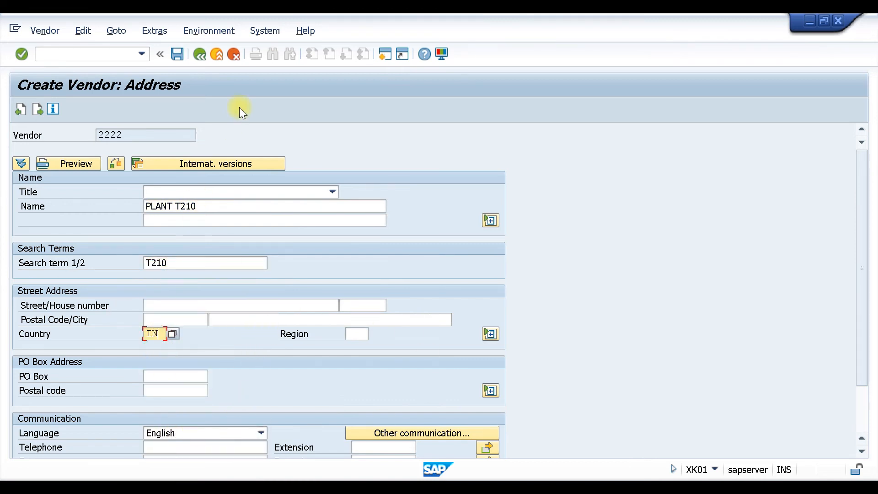
pyautogui.press('Return')
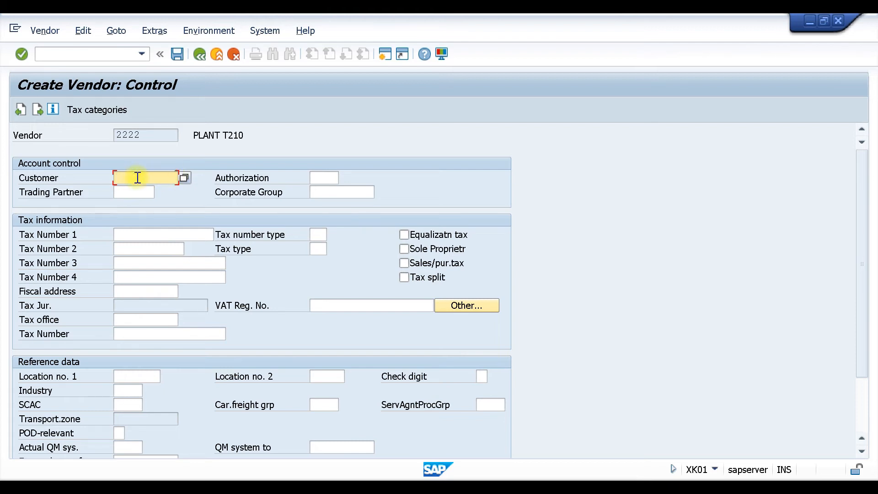
# Skip the control and bank details, and set the vendor's reconciliation account to 31000 and cash management group to A1
pyautogui.press('Return')
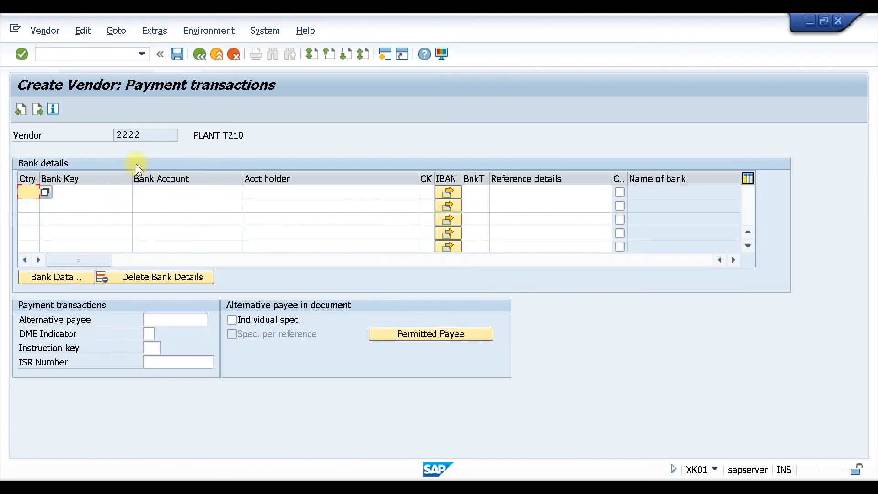
pyautogui.press('Return')
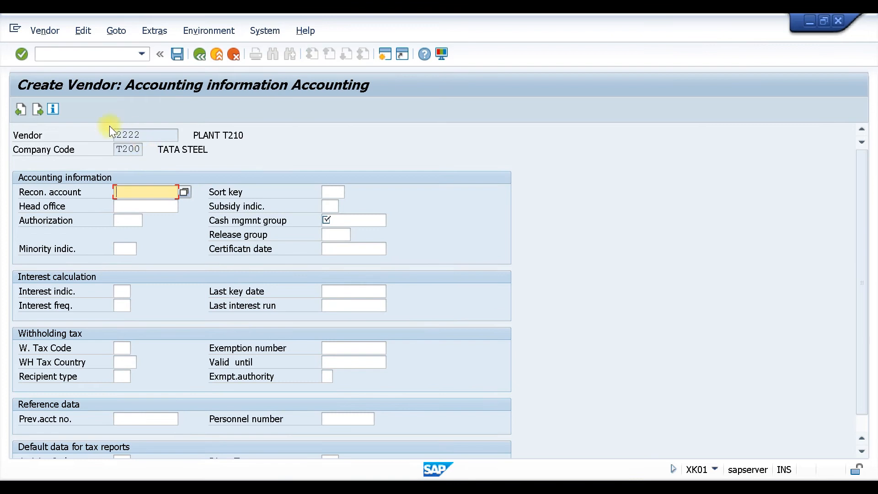
pyautogui.click(134, 188)
pyautogui.click(136, 205)
pyautogui.press('Return')
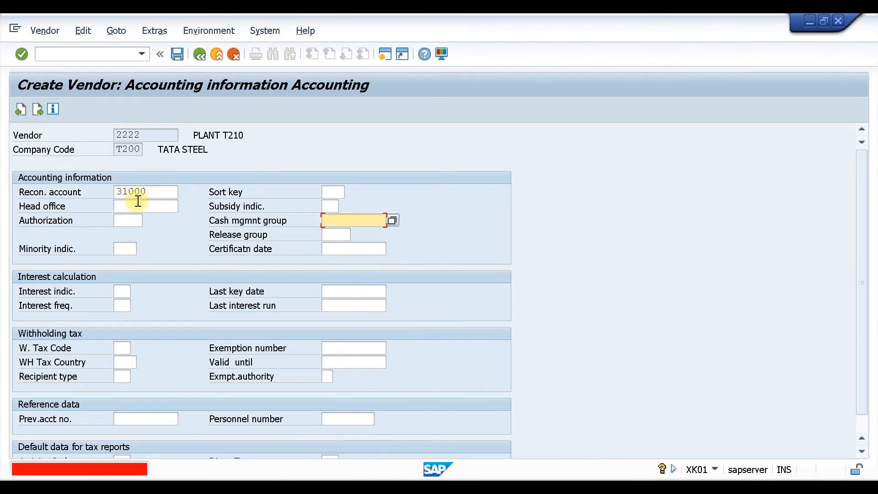
pyautogui.click(338, 221)
pyautogui.write('A1')
pyautogui.press('Return')
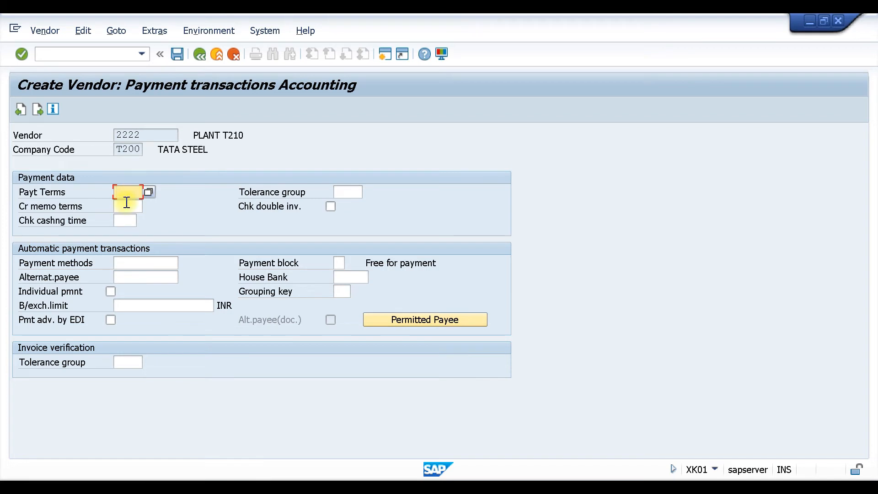
# Set the vendor's accounting payment terms to TM02 and payment methods to CT
pyautogui.write('T')
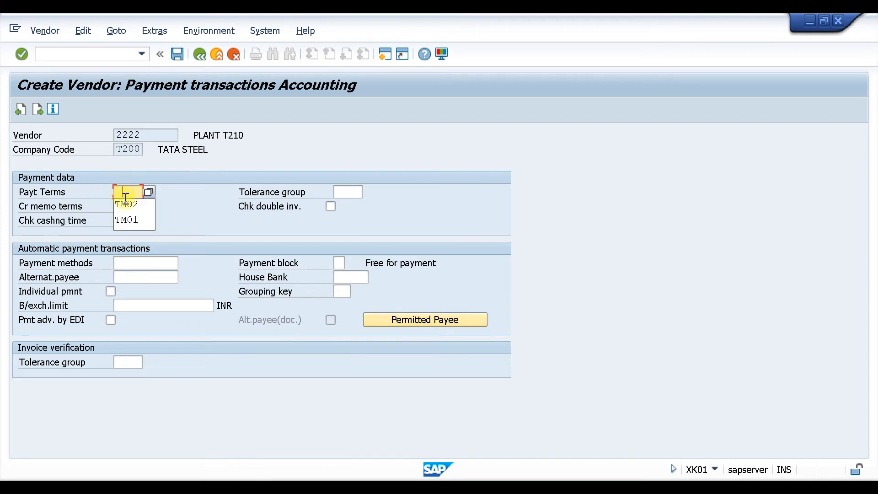
pyautogui.click(127, 207)
pyautogui.click(136, 262)
pyautogui.write('C')
pyautogui.click(138, 278)
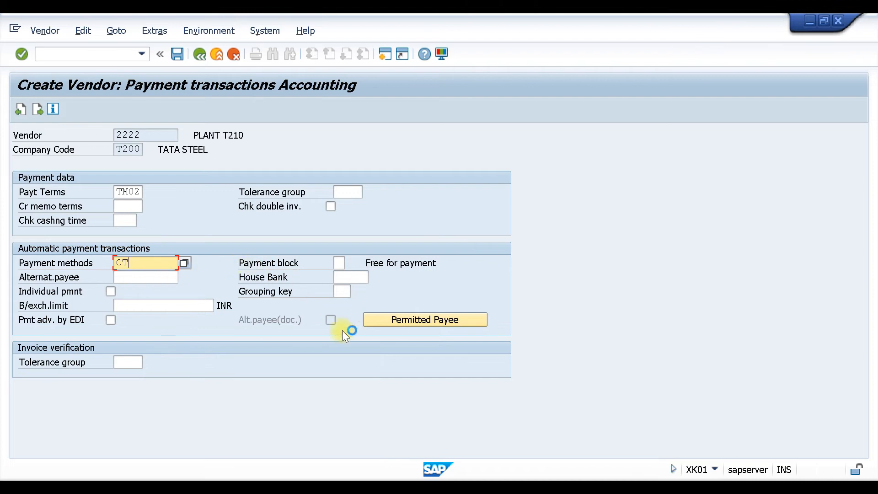
pyautogui.click(123, 363)
pyautogui.write('T')
pyautogui.click(134, 376)
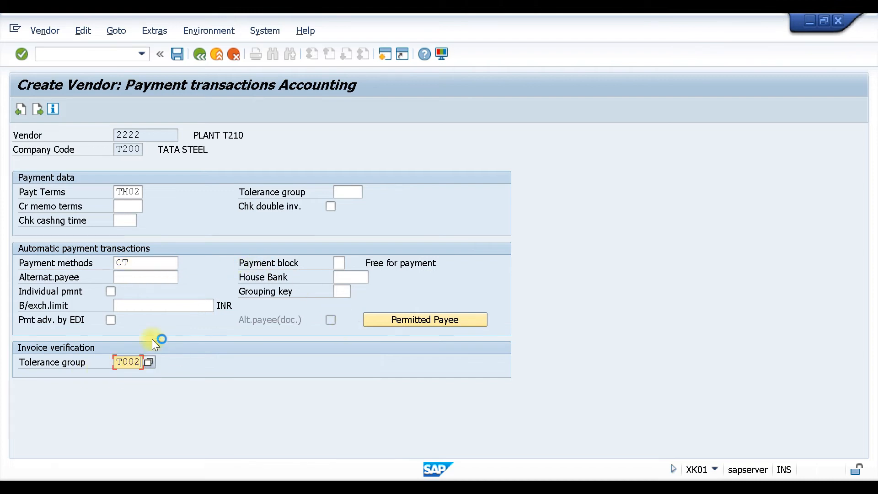
pyautogui.press('Return')
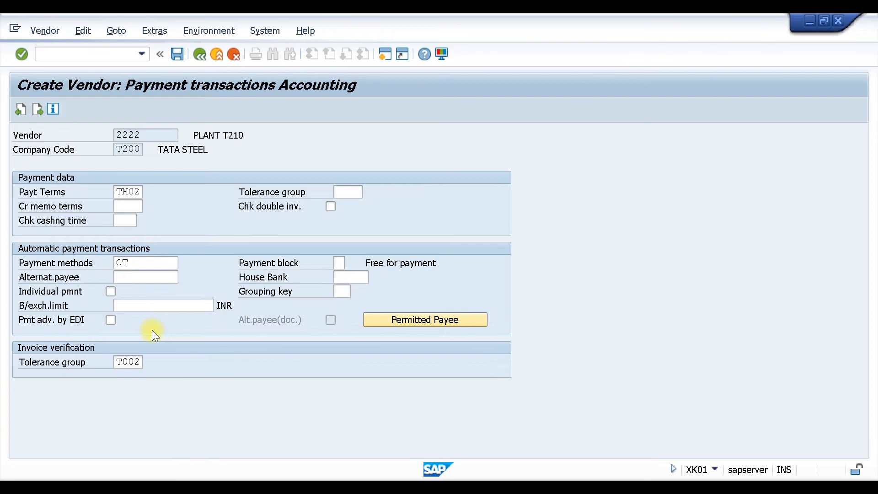
pyautogui.click(117, 362)
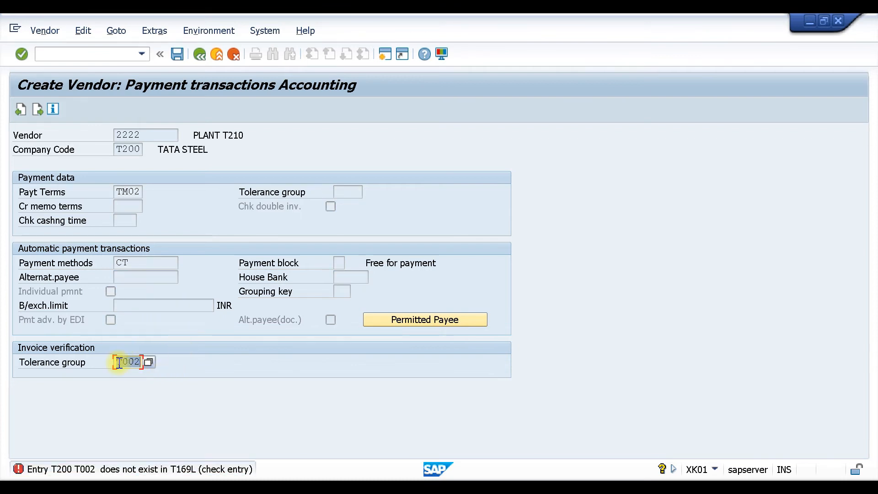
pyautogui.press('Delete')
pyautogui.press('Delete')
pyautogui.press('Delete')
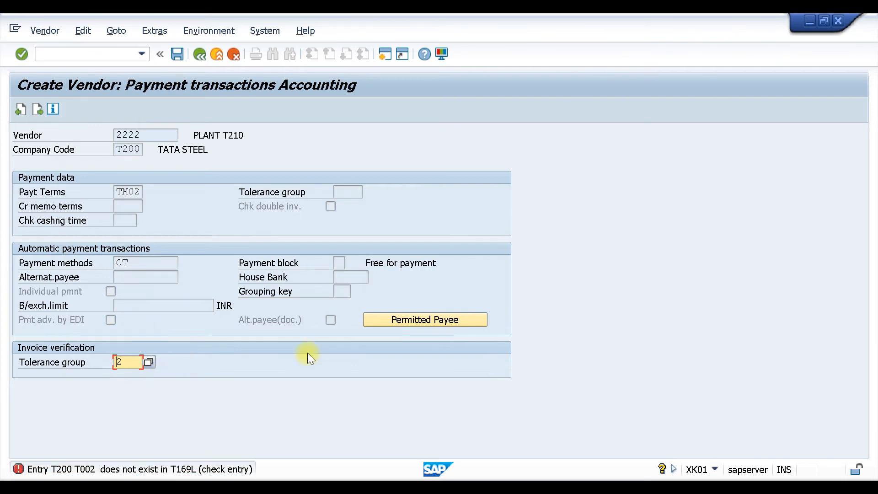
# Pass the payment and correspondence accounting screens and set the vendor's purchasing order currency to INR
pyautogui.press('Return')
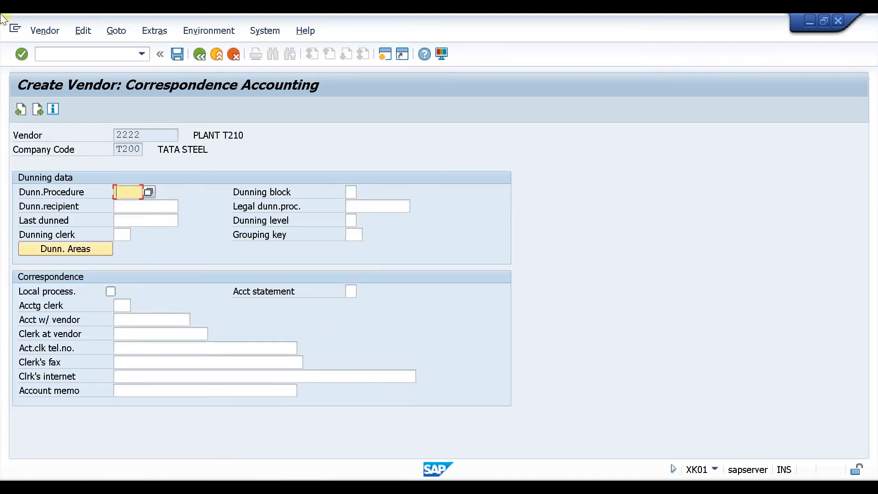
pyautogui.press('Return')
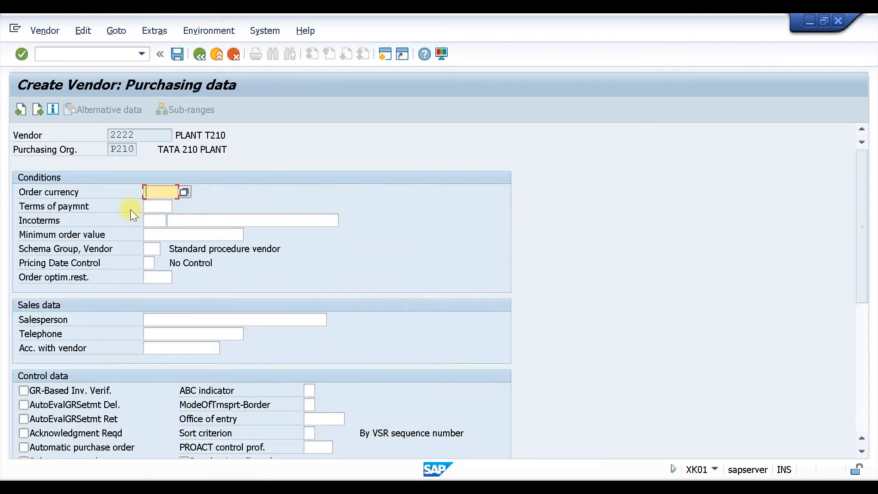
pyautogui.write('INR')
# Open the vendor's additional purchasing data and assign plant T210 to the vendor
pyautogui.click(160, 30)
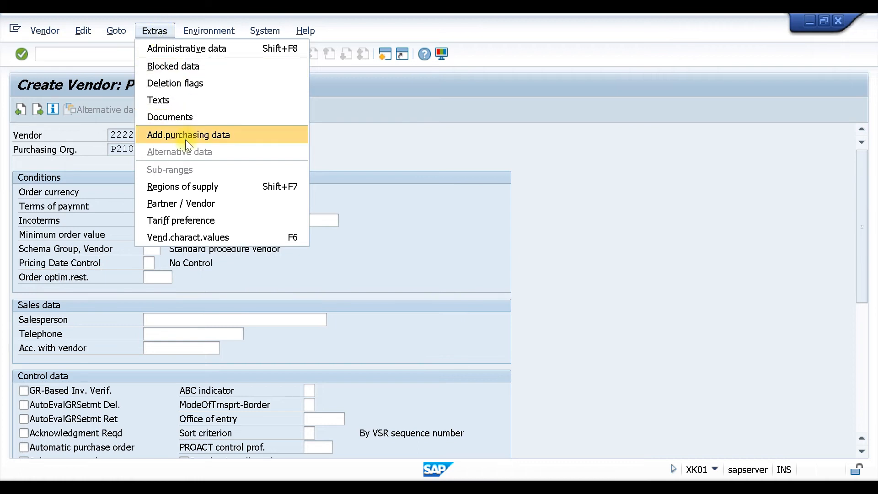
pyautogui.click(197, 134)
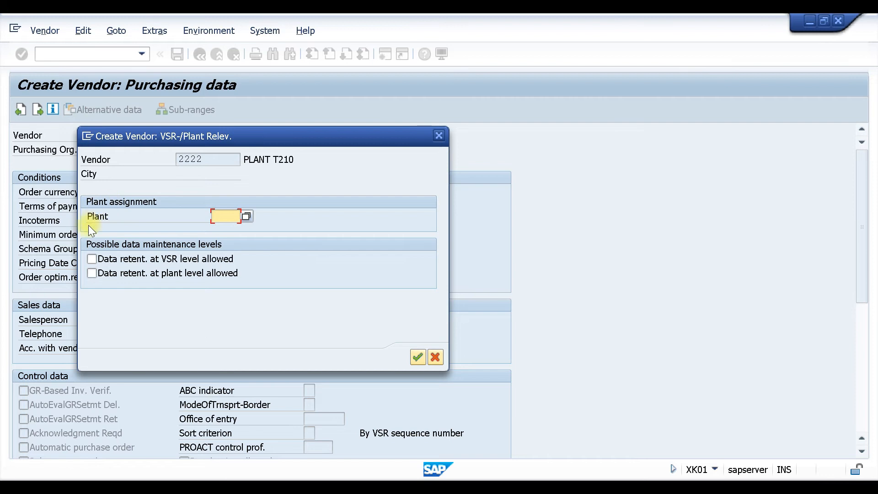
pyautogui.click(214, 215)
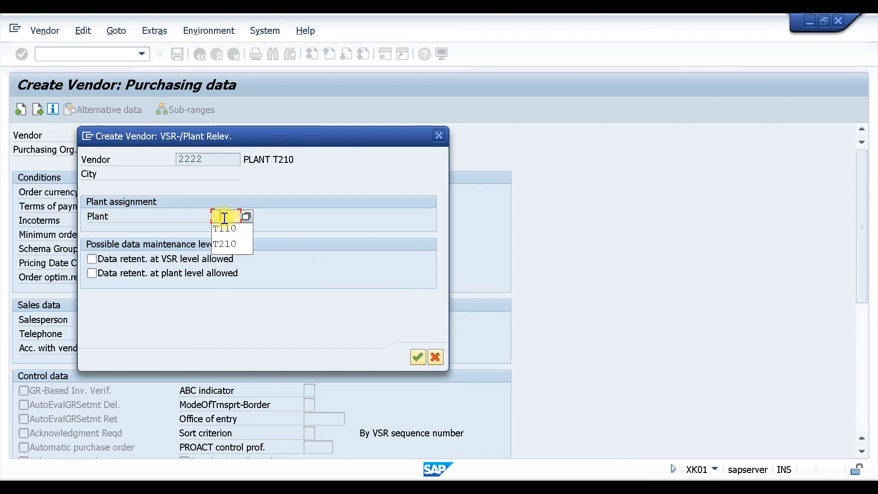
pyautogui.click(234, 241)
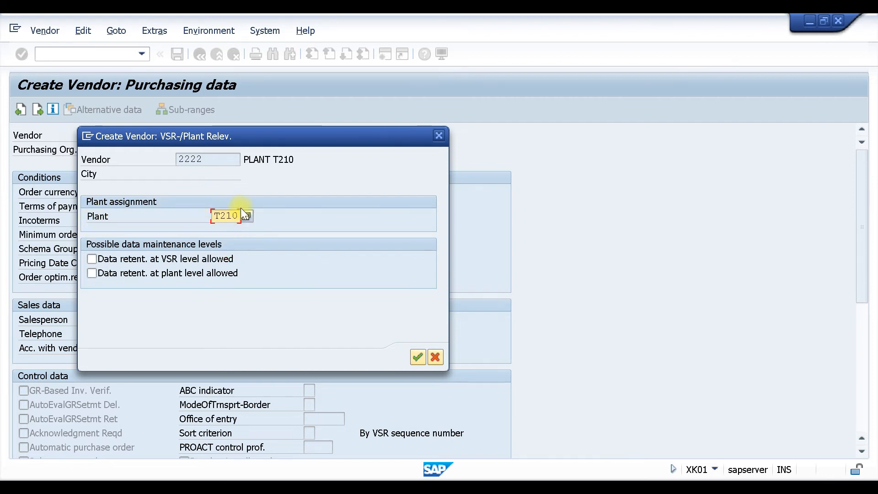
pyautogui.moveTo(254, 143); pyautogui.dragTo(482, 110)
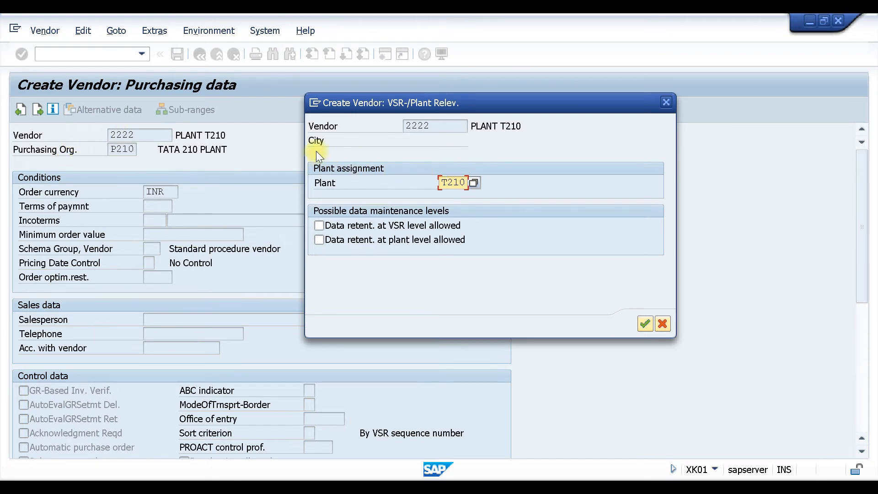
pyautogui.moveTo(409, 101); pyautogui.dragTo(362, 75)
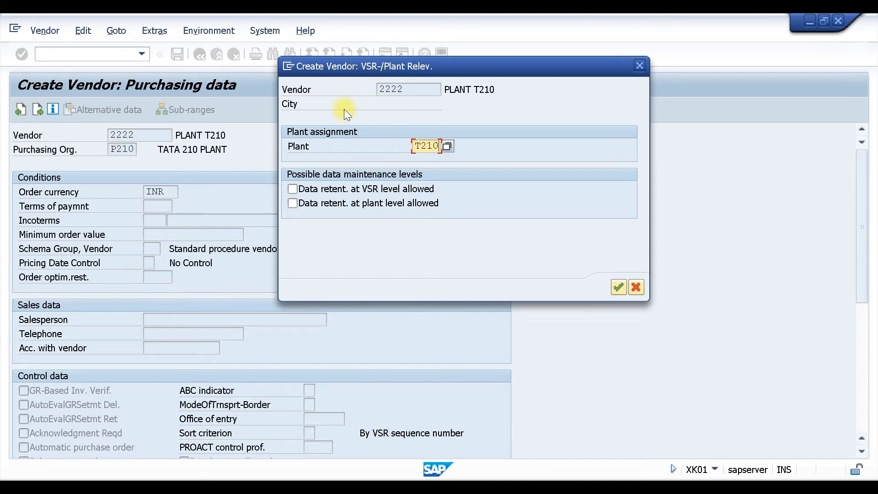
pyautogui.moveTo(334, 69); pyautogui.dragTo(337, 135)
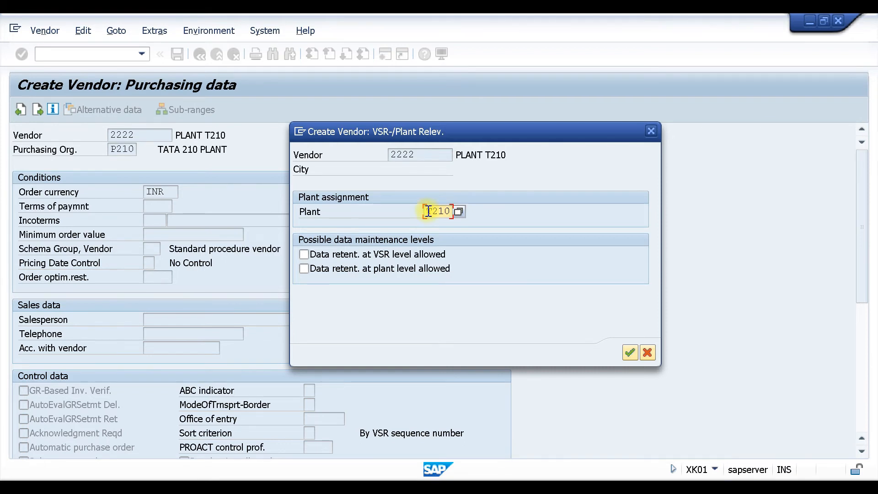
# Close the plant assignment and cancel the vendor creation without saving
pyautogui.click(651, 131)
pyautogui.click(233, 54)
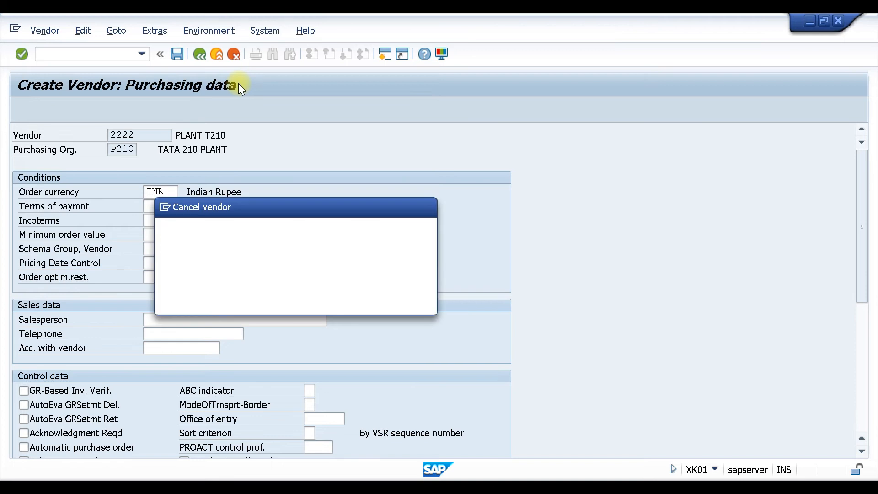
pyautogui.click(262, 296)
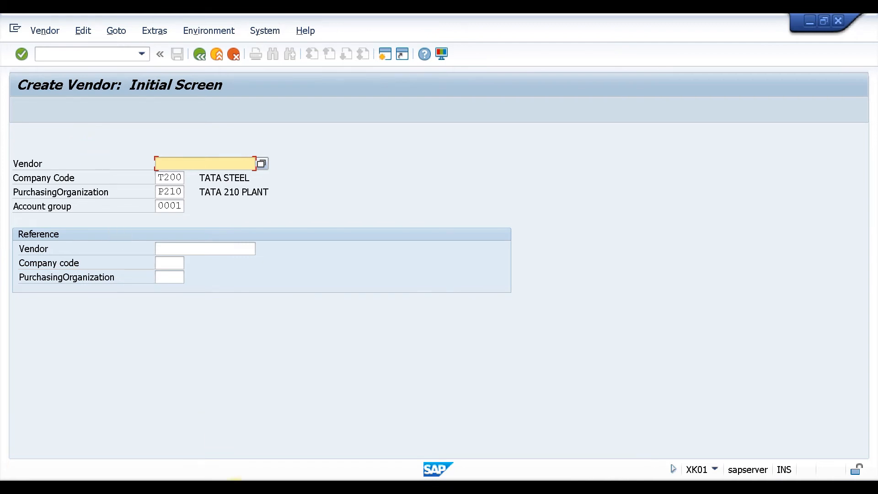
# Switch to the class-YT Word document and add the heading TEST CASE on page 12
pyautogui.click(235, 489)
pyautogui.scroll(-1, 327, 319)
pyautogui.scroll(-3, 326, 319)
pyautogui.click(356, 252)
pyautogui.write('TEST CASE')
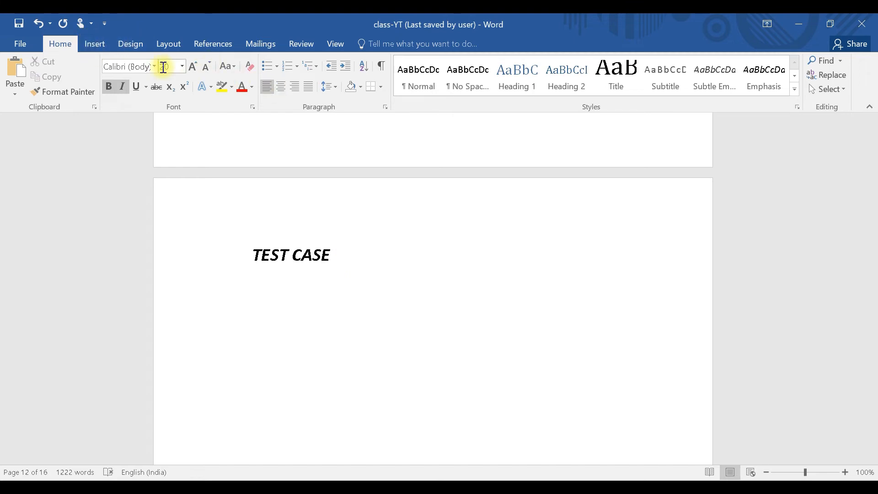
# Start a 12 pt bulleted list under the heading with the item CREATE PR IN ME51N WITH ITEM CAT U
pyautogui.click(270, 67)
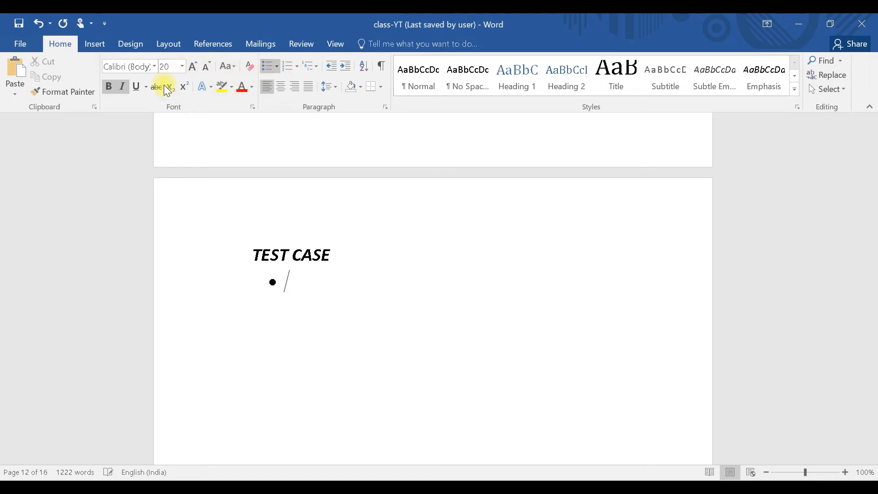
pyautogui.click(182, 67)
pyautogui.click(165, 134)
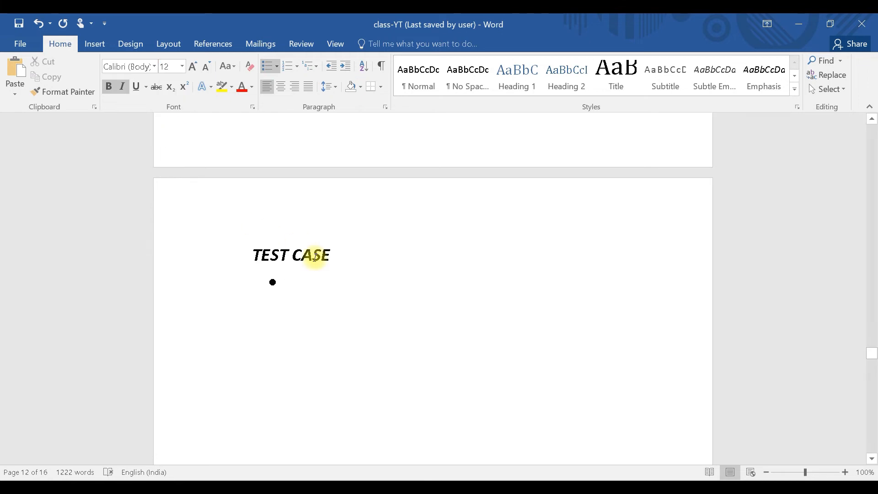
pyautogui.write('PR')
pyautogui.press('BackSpace')
pyautogui.press('BackSpace')
pyautogui.write('CREATE')
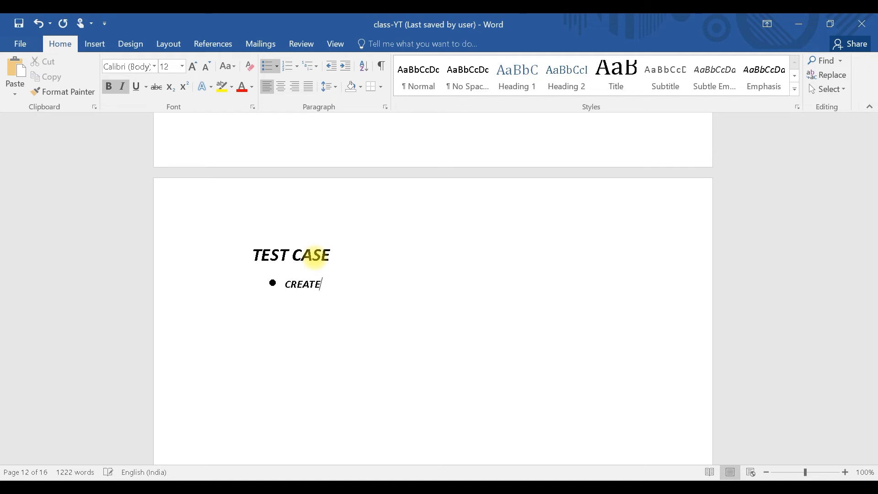
pyautogui.write(' PR IN ME51N WITH')
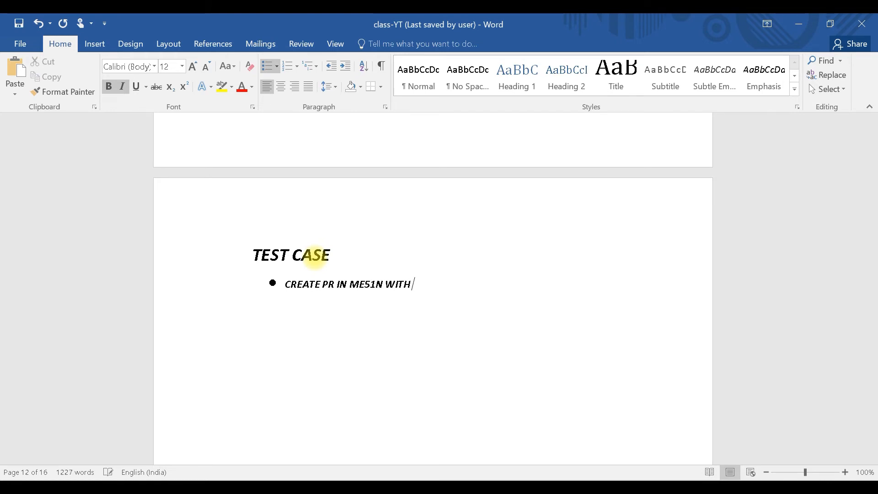
pyautogui.write(' ITEM CAT U')
pyautogui.press('Return')
# Add the second bullet CREATE STO IN ME21N WITH DOC TYPE NB AND PR NO
pyautogui.write('CREATE')
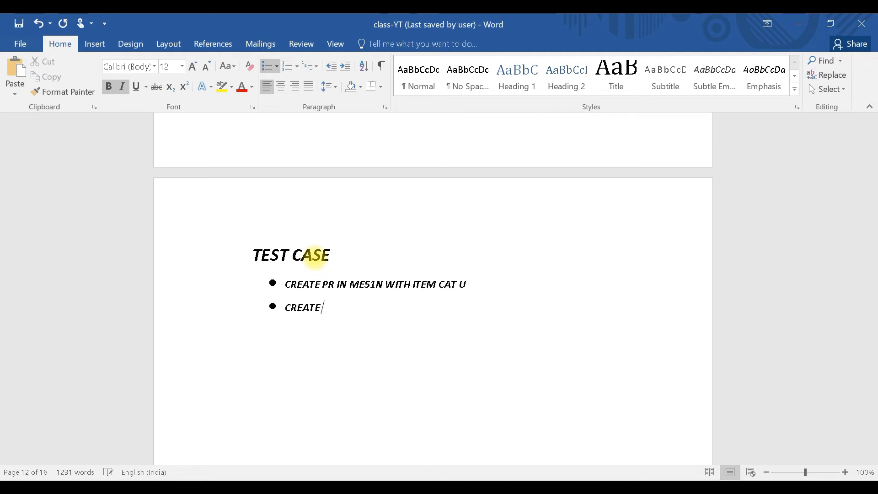
pyautogui.write(' PO')
pyautogui.press('BackSpace')
pyautogui.press('BackSpace')
pyautogui.write('STO IN ME21N WITH')
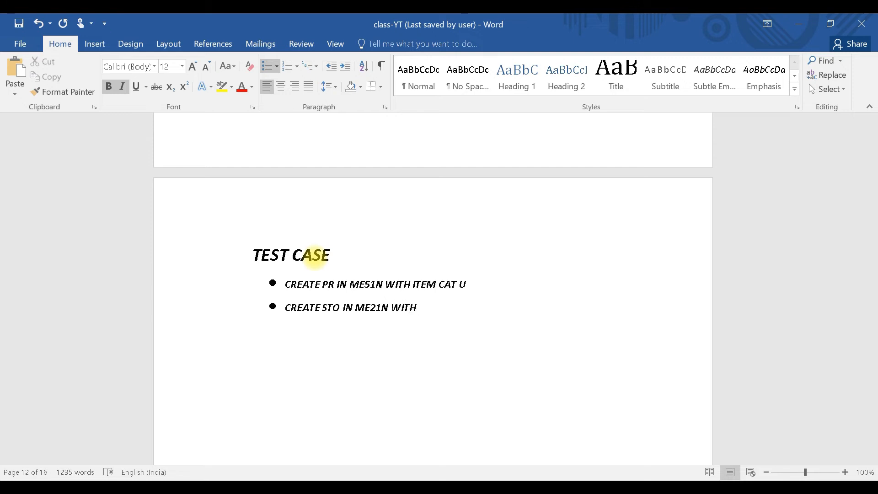
pyautogui.write(' DOC TYPE NB N')
pyautogui.press('BackSpace')
pyautogui.write('AND')
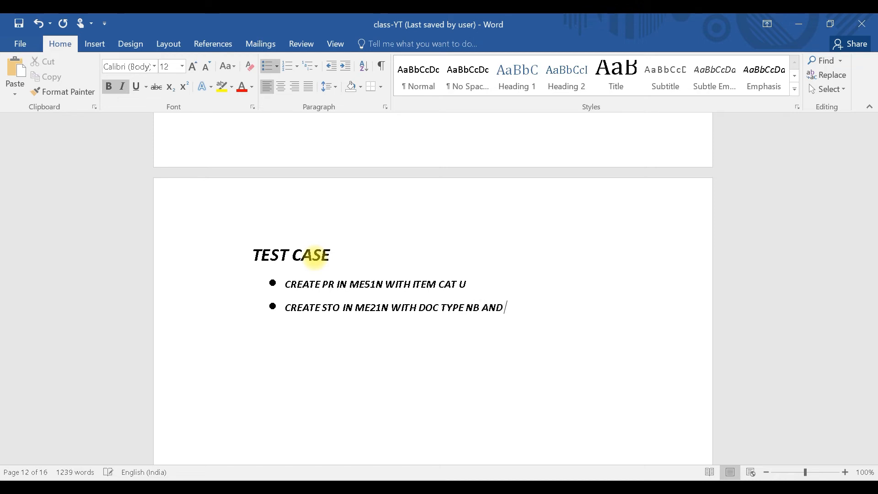
pyautogui.write(' PR NO')
pyautogui.press('Return')
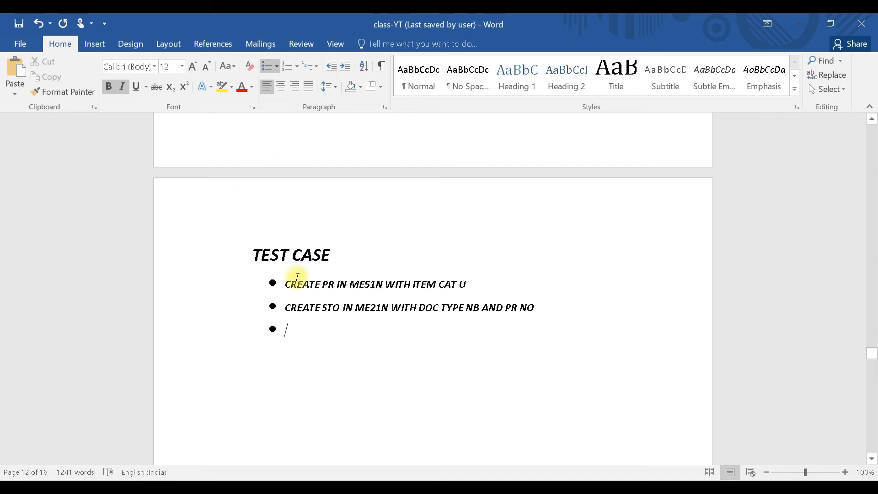
# Append (R) to the end of the PR and STO bullets, undoing the automatic conversion to the registered-trademark symbol
pyautogui.click(503, 284)
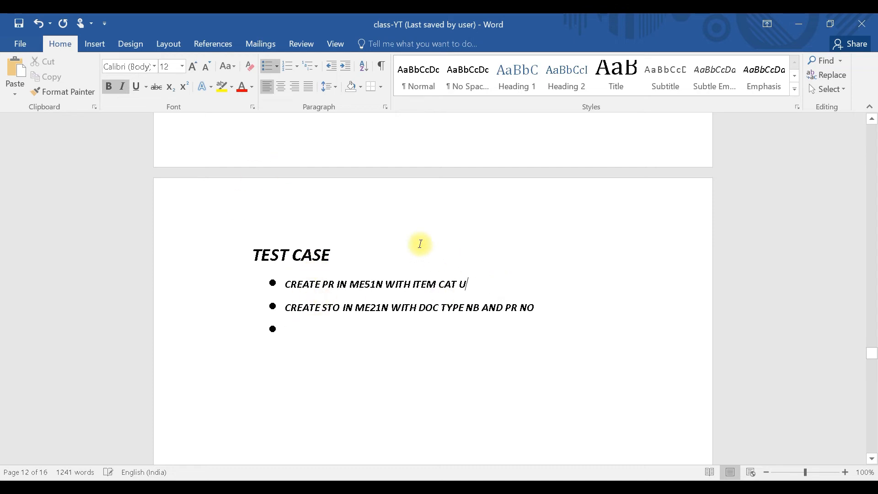
pyautogui.write('(R')
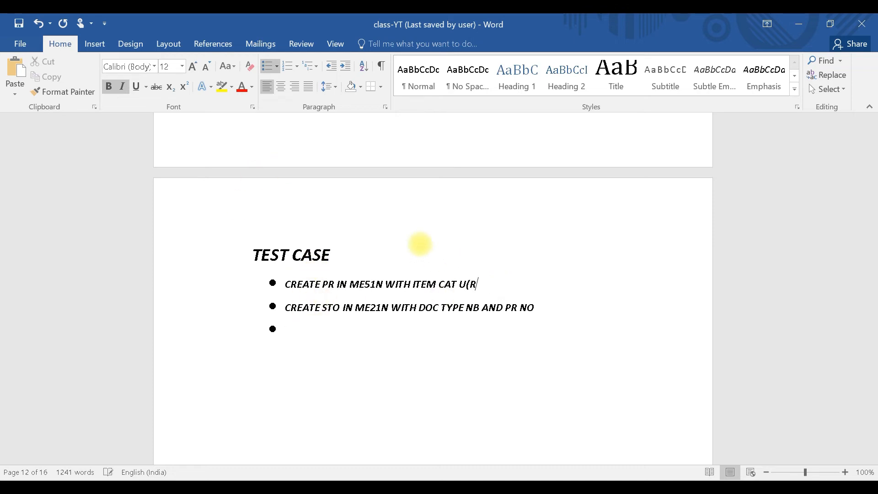
pyautogui.write(')')
pyautogui.hotkey('ctrl', 'z')
pyautogui.write('(')
pyautogui.press('BackSpace')
pyautogui.click(523, 310)
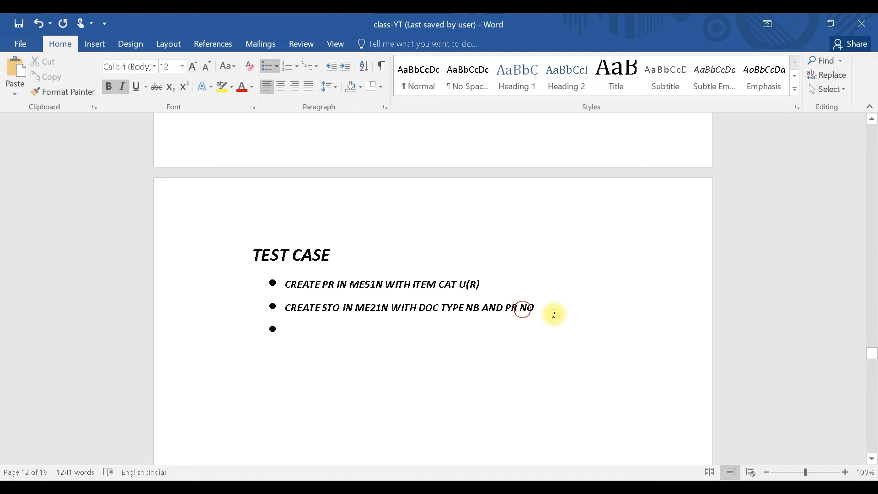
pyautogui.click(544, 307)
pyautogui.write('(R)')
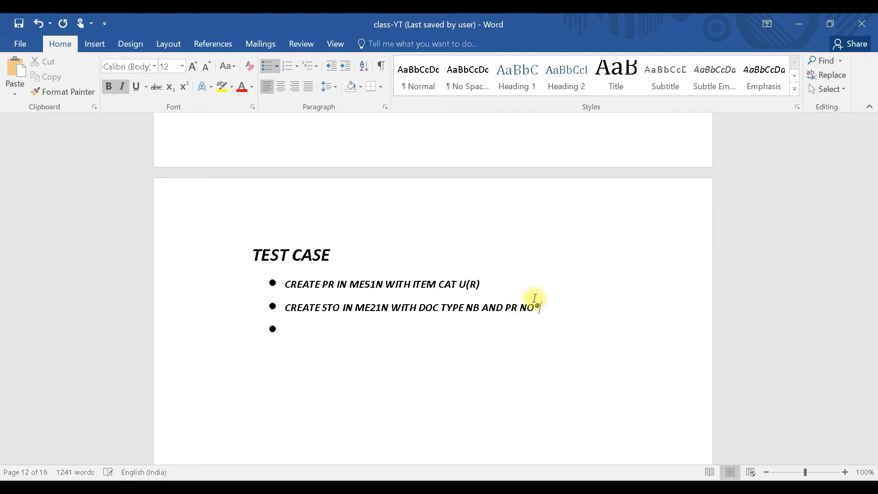
pyautogui.hotkey('ctrl', 'z')
# Add the outbound delivery bullet OBD IN VL10G/VL10B(S) to the list
pyautogui.press('Return')
pyautogui.write('OBD IN VL10G')
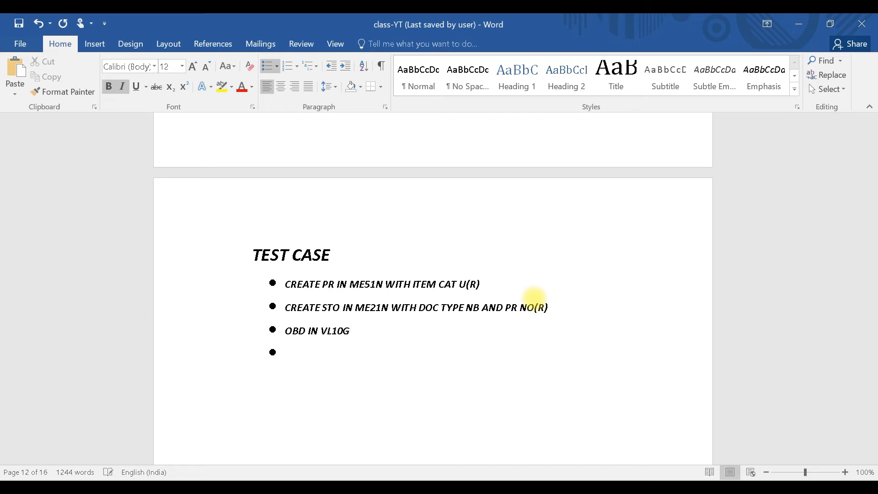
pyautogui.write('/VL10B(S_')
pyautogui.press('BackSpace')
pyautogui.write('0')
pyautogui.press('BackSpace')
pyautogui.write(')')
pyautogui.press('Return')
# Add the bullets PGI VL02N(S) and GR(OPTIONAL) to the test case list
pyautogui.write('PGI')
pyautogui.write('VL02N')
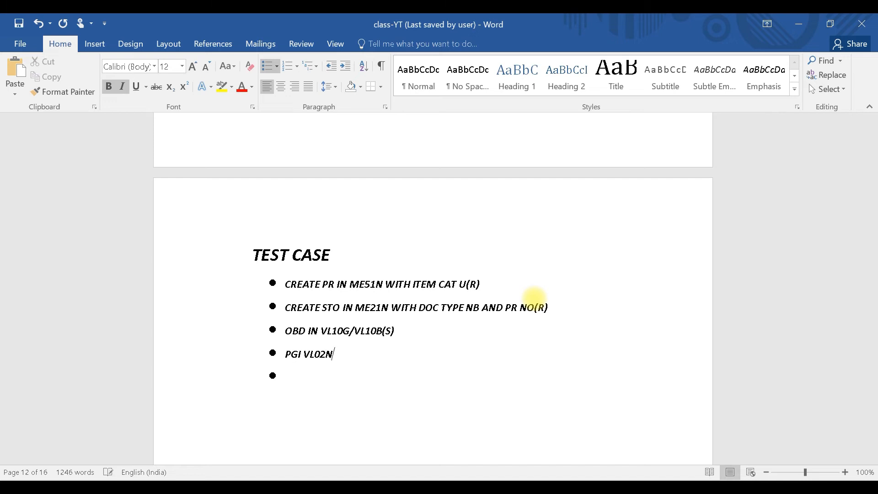
pyautogui.write('(S)')
pyautogui.press('Return')
pyautogui.write('GR(OPTIONS')
pyautogui.press('BackSpace')
pyautogui.write('AL)')
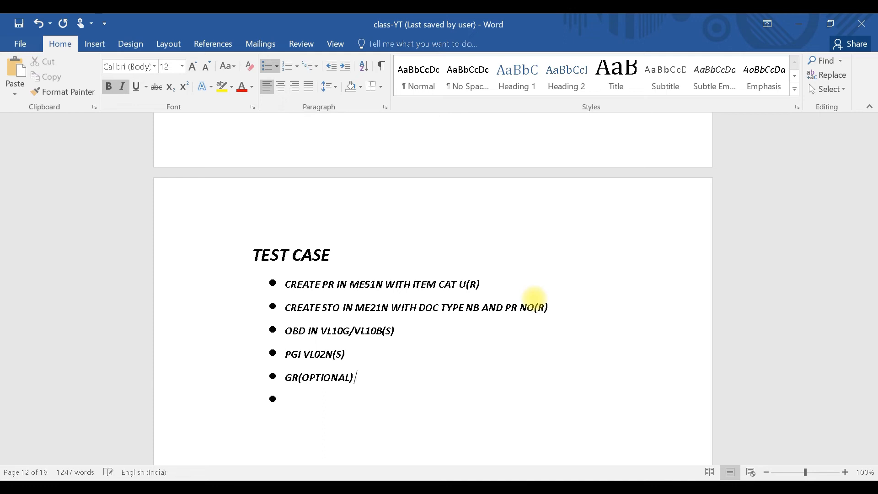
# Add the bullet BILLING(S)VF01 and append (R to the GR(OPTIONAL) bullet
pyautogui.press('Return')
pyautogui.write('BILLING')
pyautogui.click(355, 378)
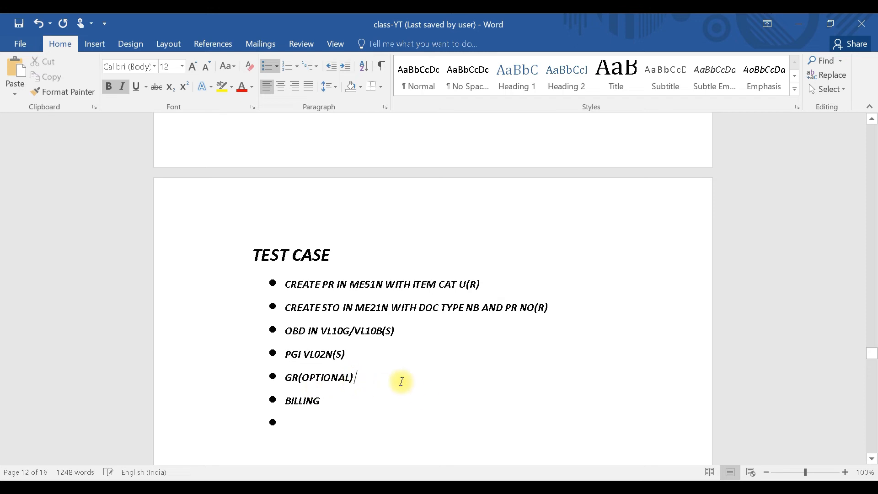
pyautogui.write('(R')
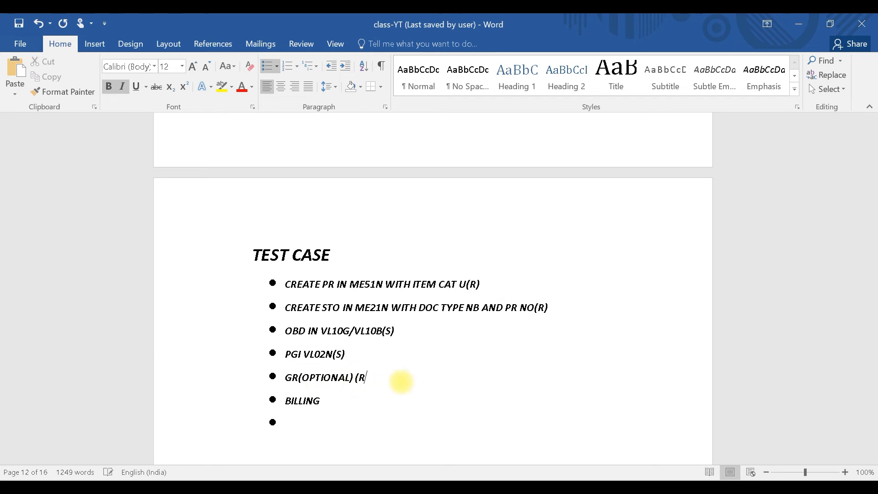
pyautogui.click(332, 404)
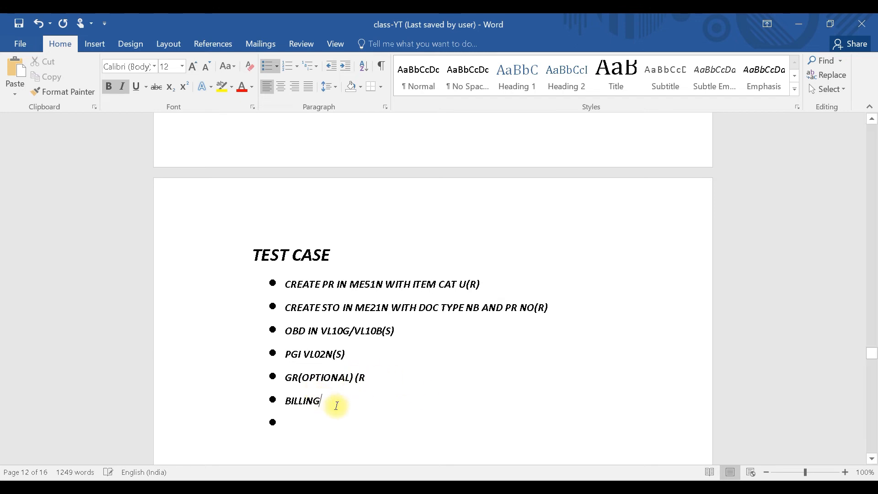
pyautogui.write('(S)VF')
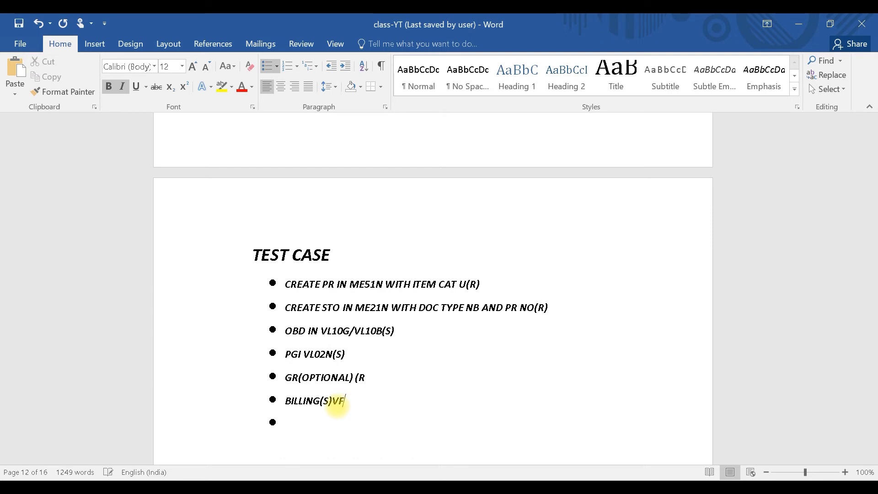
pyautogui.write('01')
# Add the bullet IR IN RECEIVING PLANT and switch back to the SAP Create Vendor window
pyautogui.press('Return')
pyautogui.write('IR IN RECEIVING P')
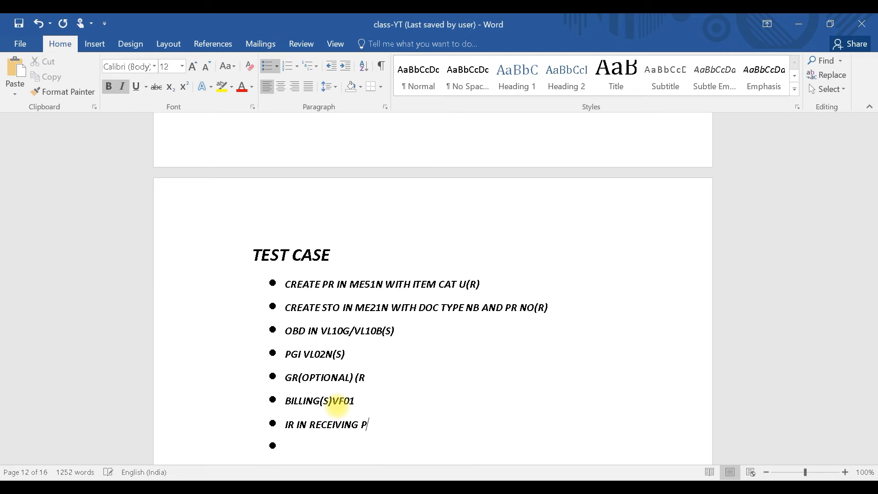
pyautogui.write('LANT')
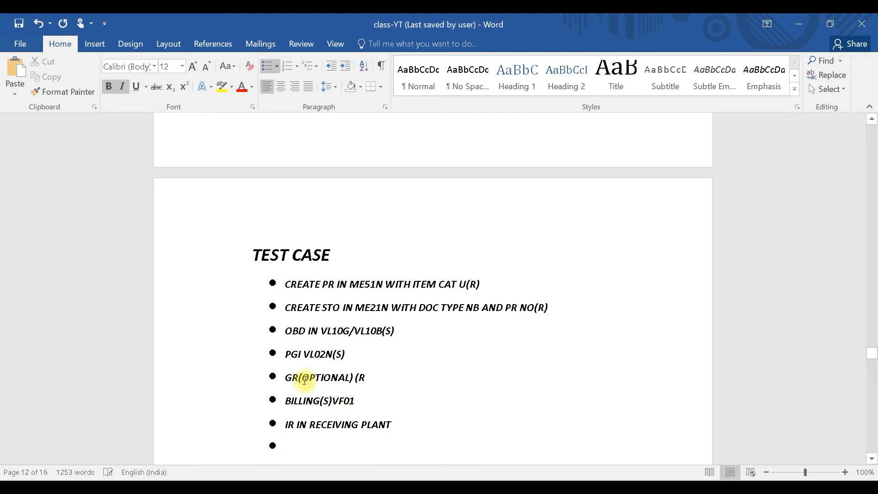
pyautogui.scroll(-3, 414, 278)
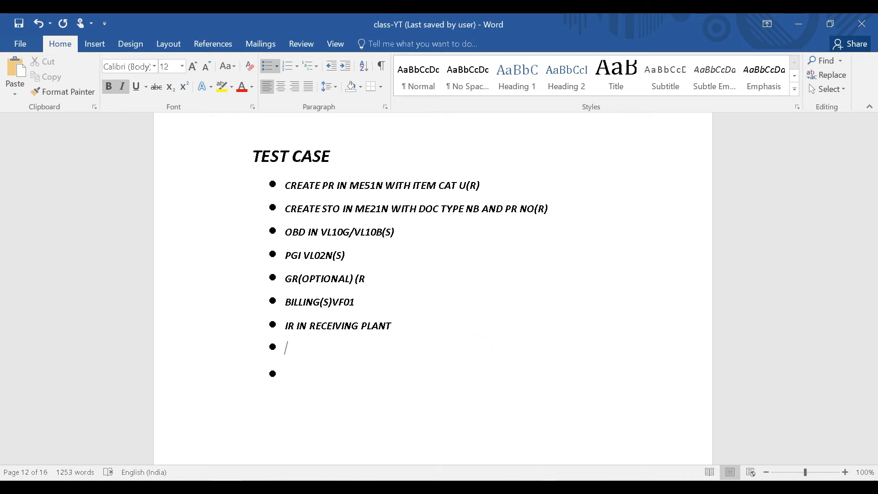
pyautogui.click(501, 433)
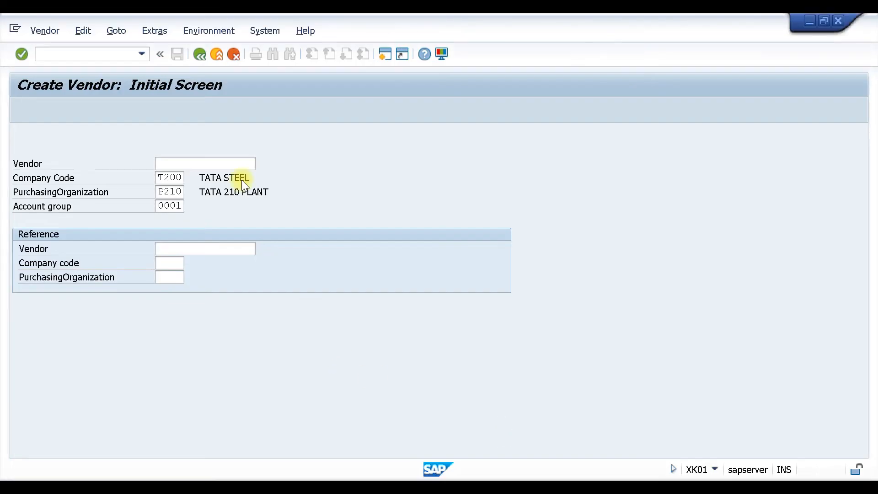
# Start a new purchase requisition with transaction ME51N and enter item category U and material 1289 in the first item
pyautogui.click(85, 52)
pyautogui.write('/NME4')
pyautogui.press('BackSpace')
pyautogui.write('51N')
pyautogui.press('Return')
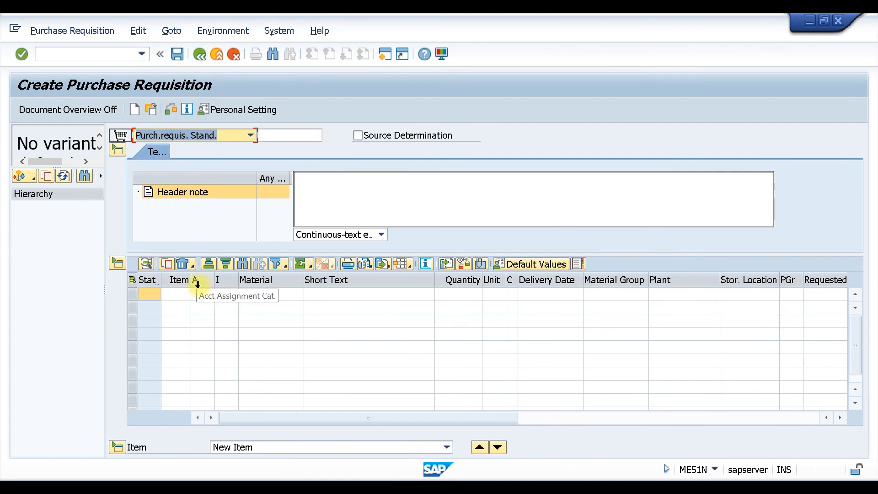
pyautogui.click(227, 296)
pyautogui.write('U')
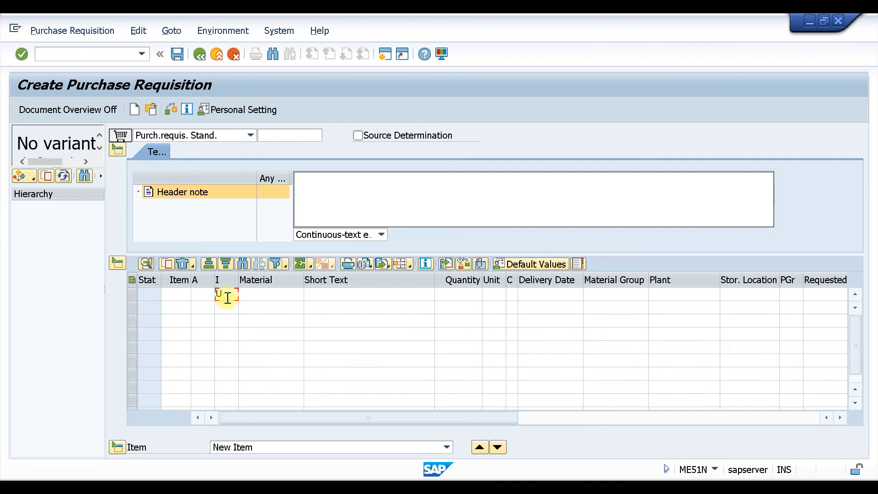
pyautogui.press('Tab')
pyautogui.write('1289')
pyautogui.press('Tab')
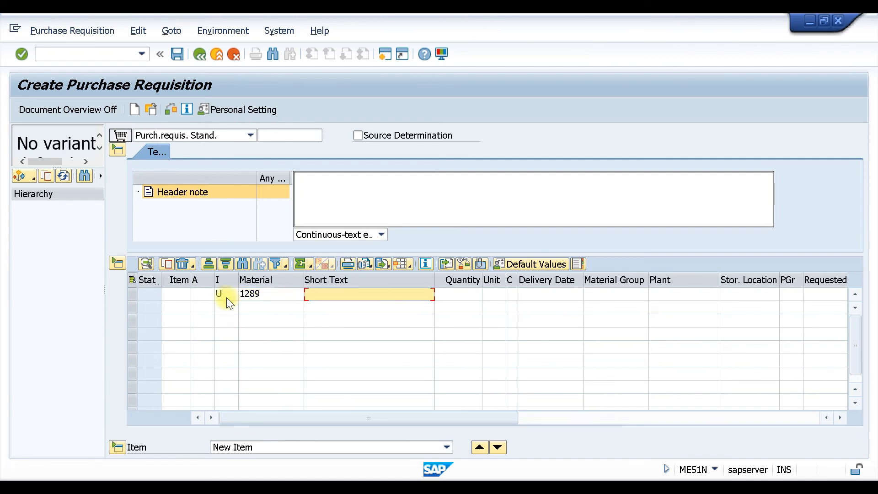
# Set the requisition item's quantity to 10, plant to T210, storage location to T001 and purchasing group to TM0
pyautogui.press('Tab')
pyautogui.write('10')
pyautogui.press('Tab')
pyautogui.press('Tab')
pyautogui.press('Tab')
pyautogui.press('Tab')
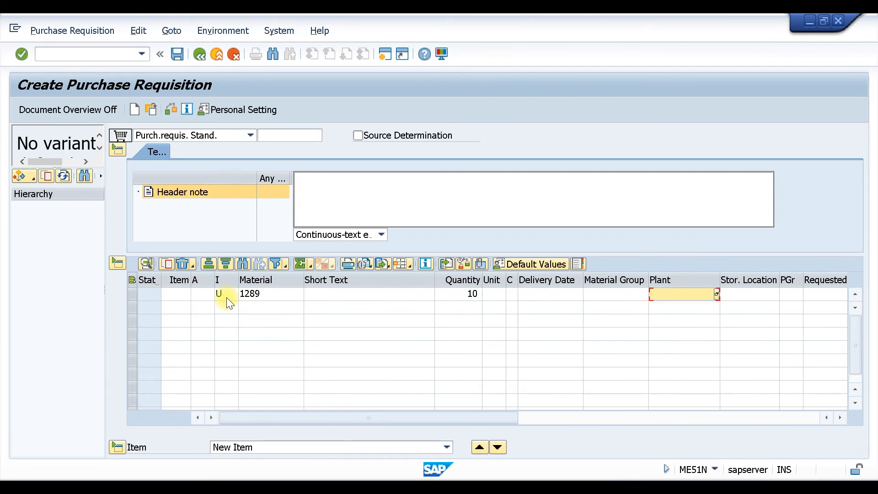
pyautogui.write('T210')
pyautogui.press('Tab')
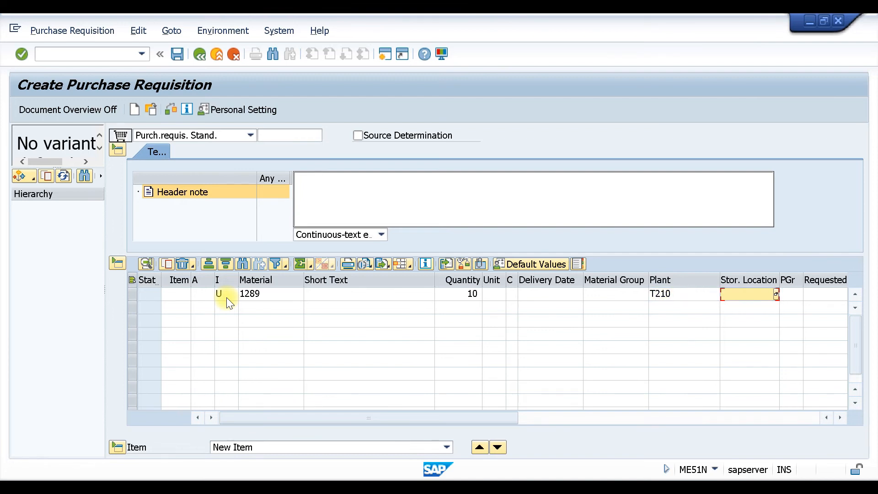
pyautogui.write('T0')
pyautogui.press('Tab')
pyautogui.write('TM0')
pyautogui.press('Tab')
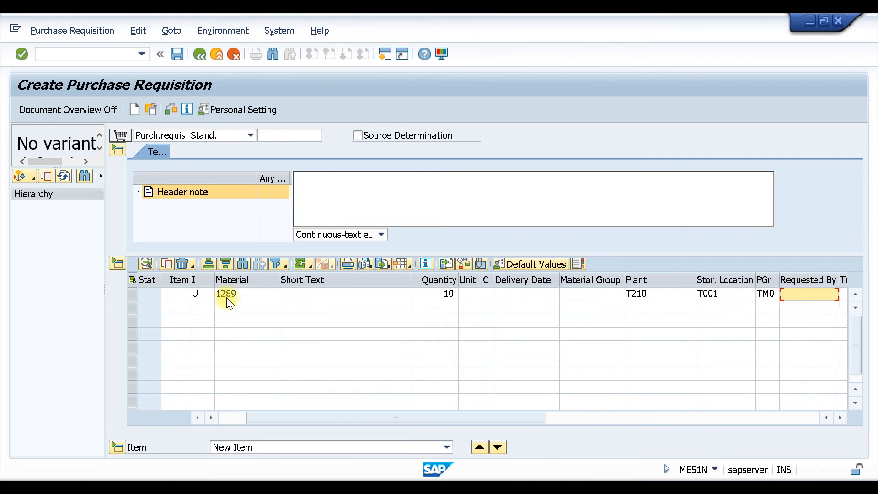
# Set the requisition item's supplying plant to T110 and save the purchase requisition
pyautogui.press('Tab')
pyautogui.press('Tab')
pyautogui.press('Tab')
pyautogui.press('Tab')
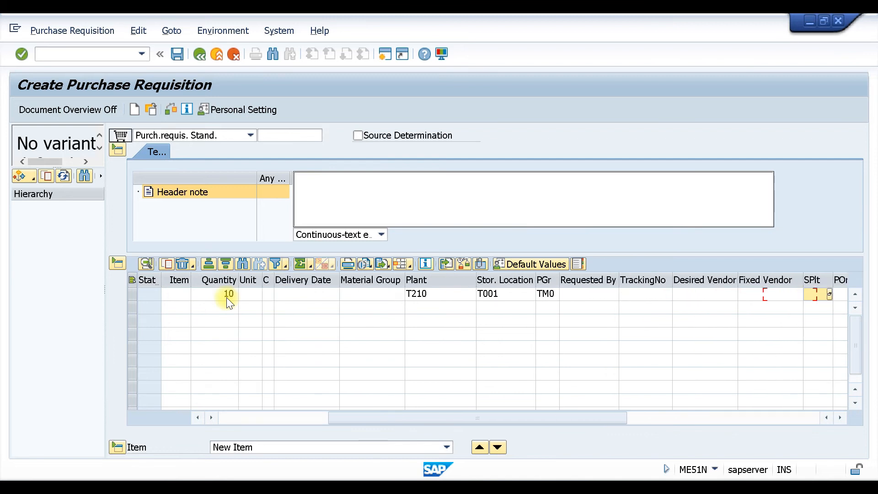
pyautogui.write('T110')
pyautogui.press('Return')
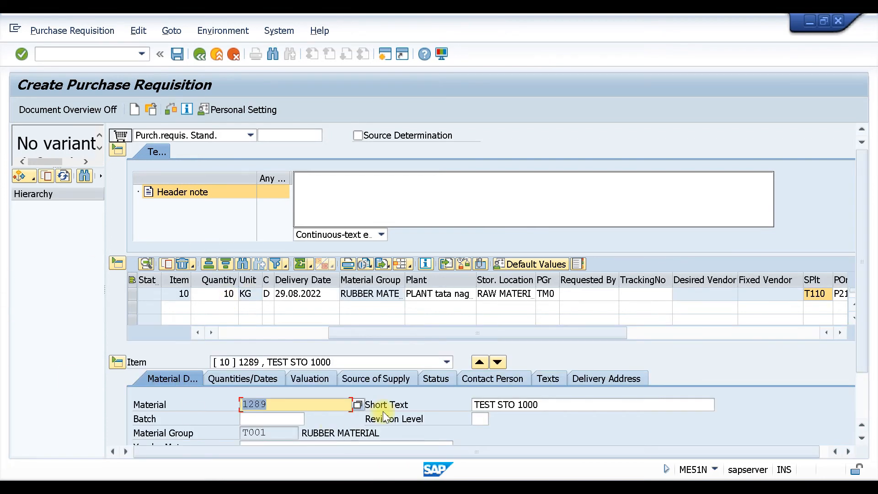
pyautogui.hotkey('ctrl', 's')
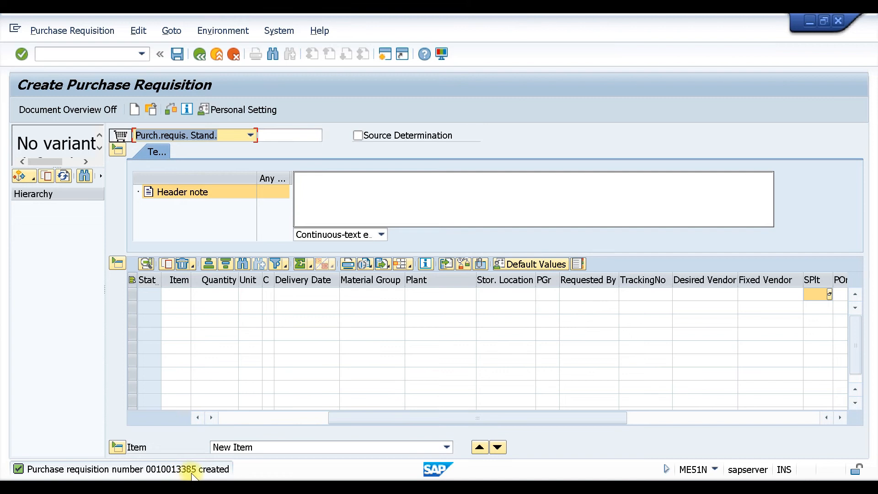
# Start a new purchase order with transaction ME21N and enter T210 as the vendor
pyautogui.click(70, 54)
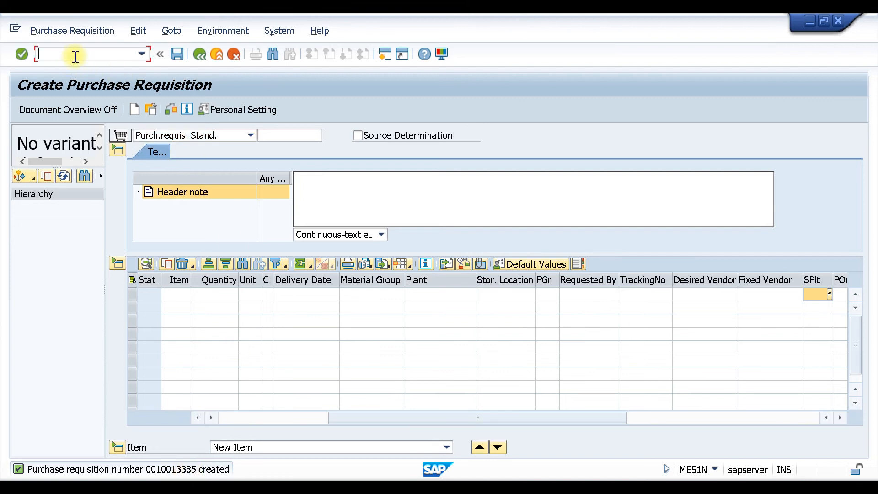
pyautogui.write('/NME21N')
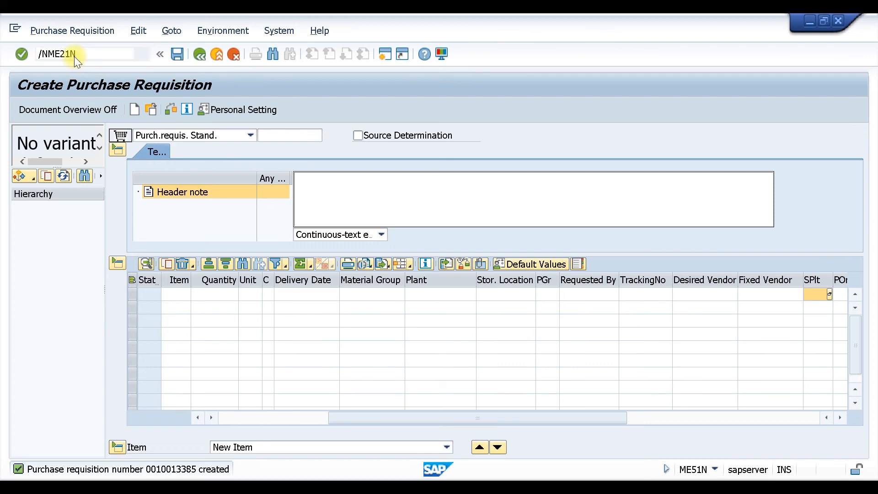
pyautogui.press('Return')
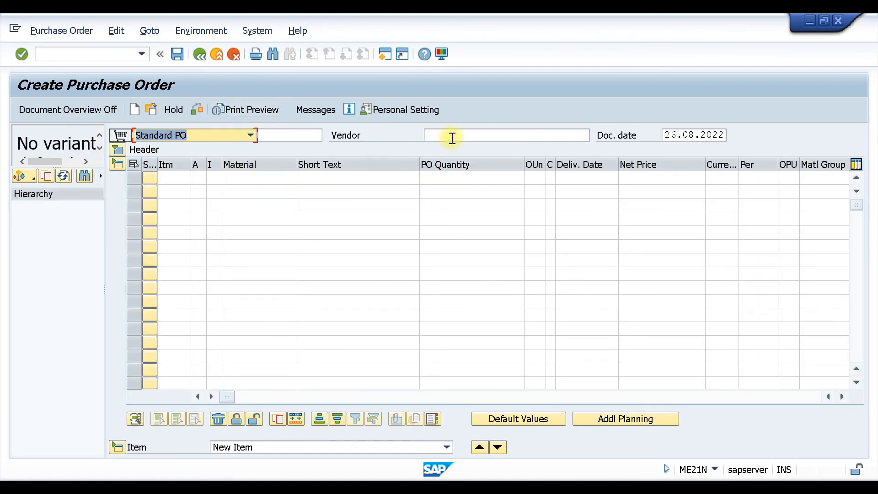
pyautogui.click(452, 138)
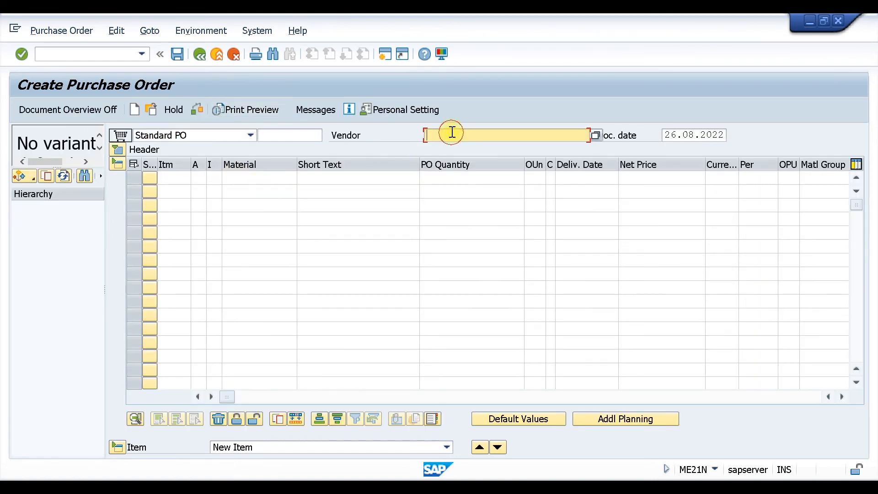
pyautogui.click(449, 146)
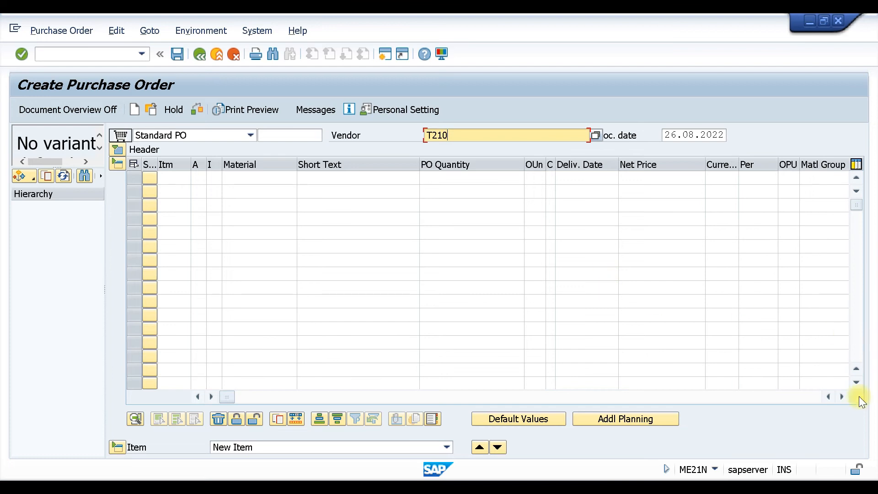
# Reference the newly created purchase requisition in the first item of the purchase order
pyautogui.moveTo(842, 397); pyautogui.dragTo(842, 396)
pyautogui.click(581, 178)
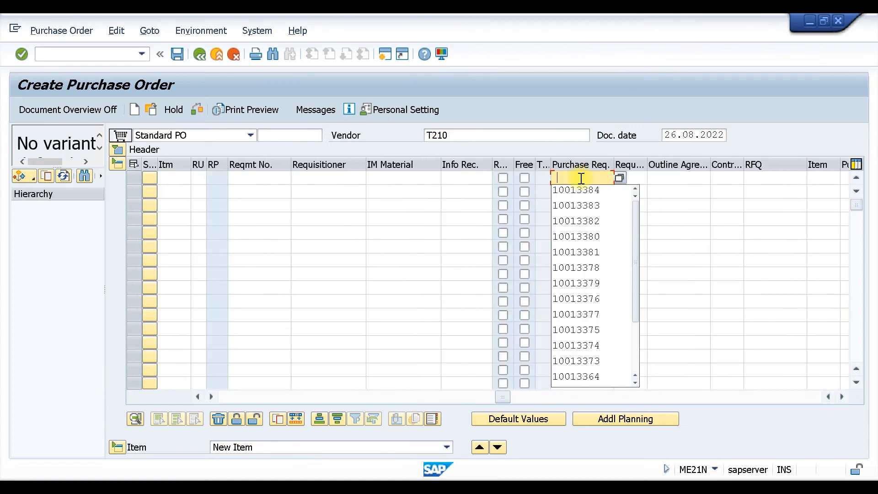
pyautogui.click(586, 192)
pyautogui.click(587, 193)
pyautogui.press('Return')
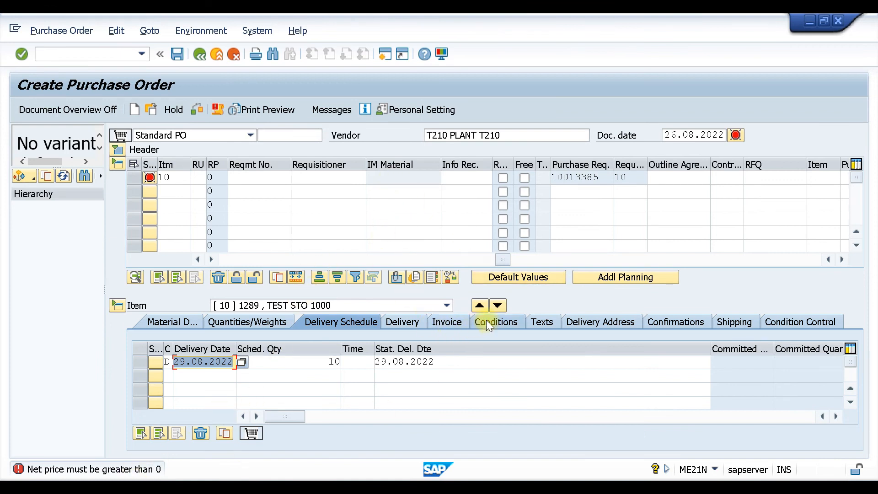
# Set the item's gross price condition PBXX to 100 INR per KG
pyautogui.click(479, 306)
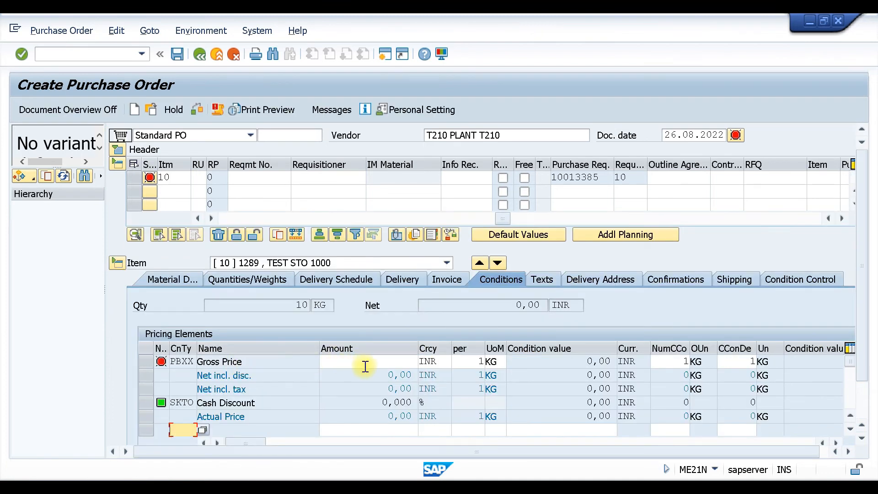
pyautogui.click(368, 362)
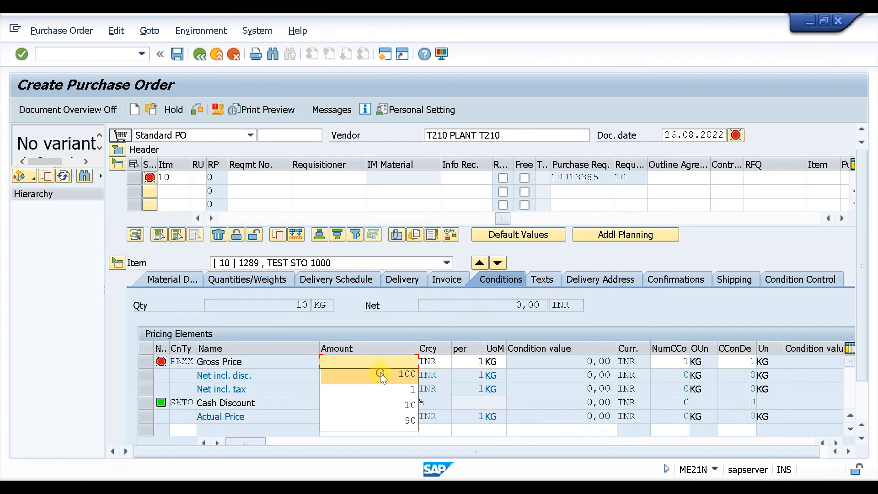
pyautogui.click(381, 374)
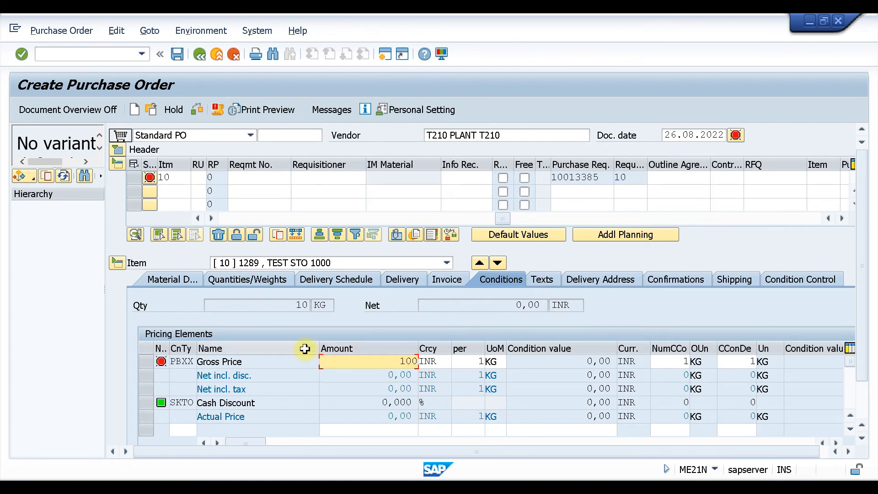
pyautogui.press('Return')
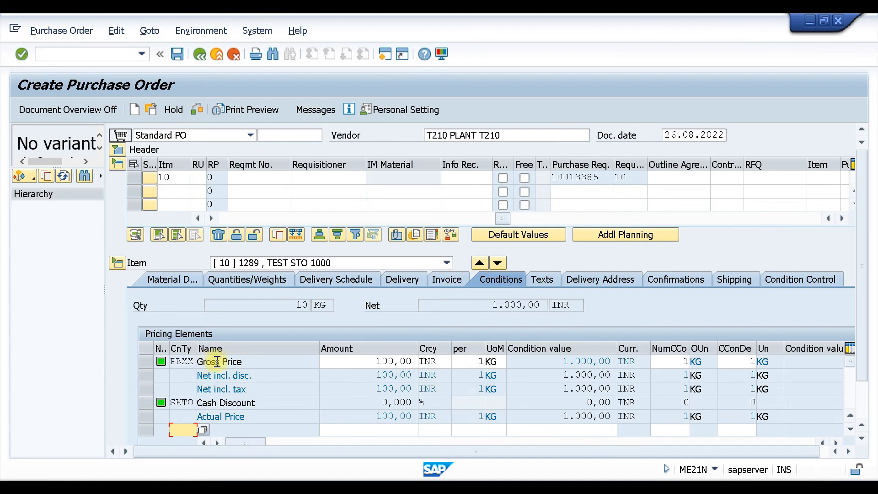
# Review the item's PBXX condition type and its shipping data: delivery type, shipping point and shipping condition
pyautogui.click(172, 361)
pyautogui.doubleClick(172, 362)
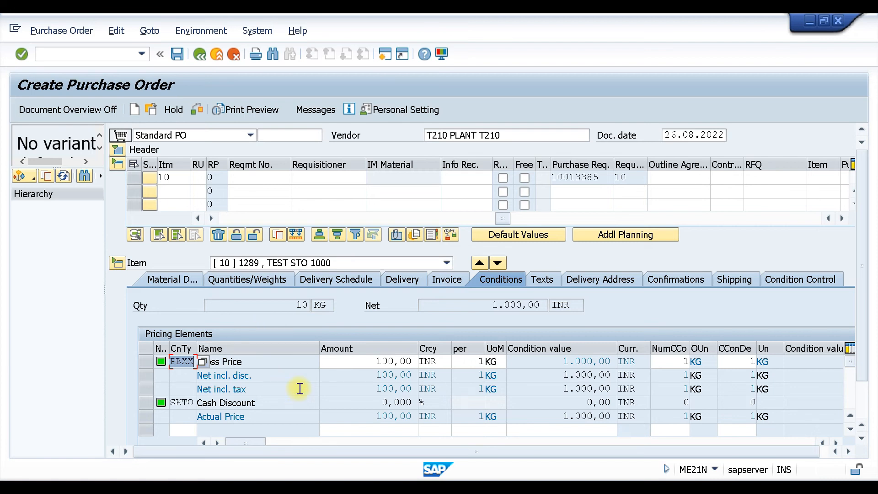
pyautogui.click(731, 276)
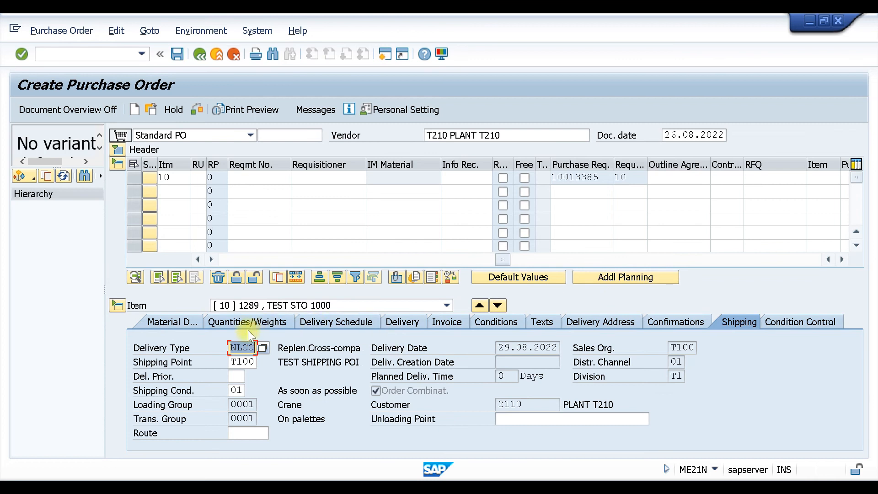
pyautogui.moveTo(232, 347); pyautogui.dragTo(260, 362)
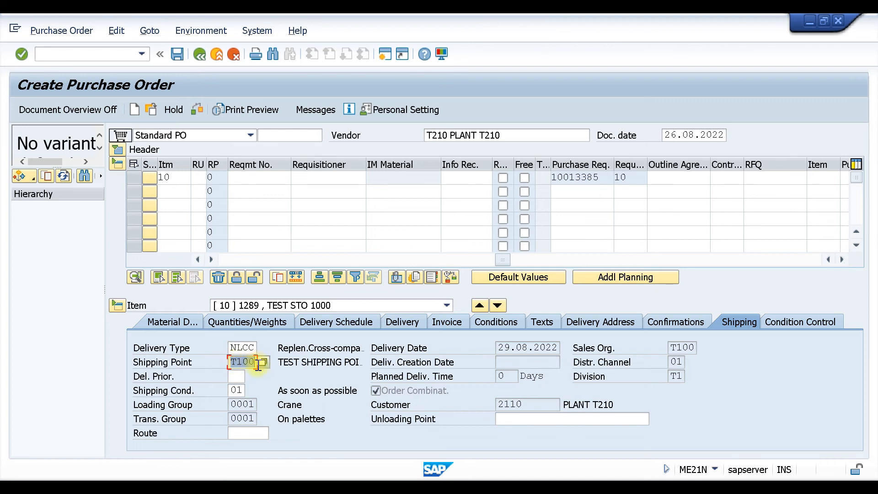
pyautogui.moveTo(242, 391); pyautogui.dragTo(227, 390)
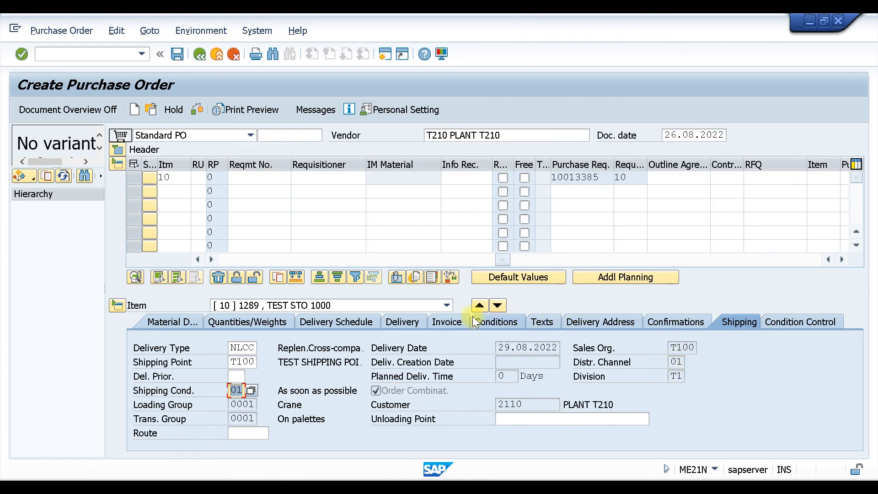
# Check the system messages for the purchase order and save the order
pyautogui.click(465, 326)
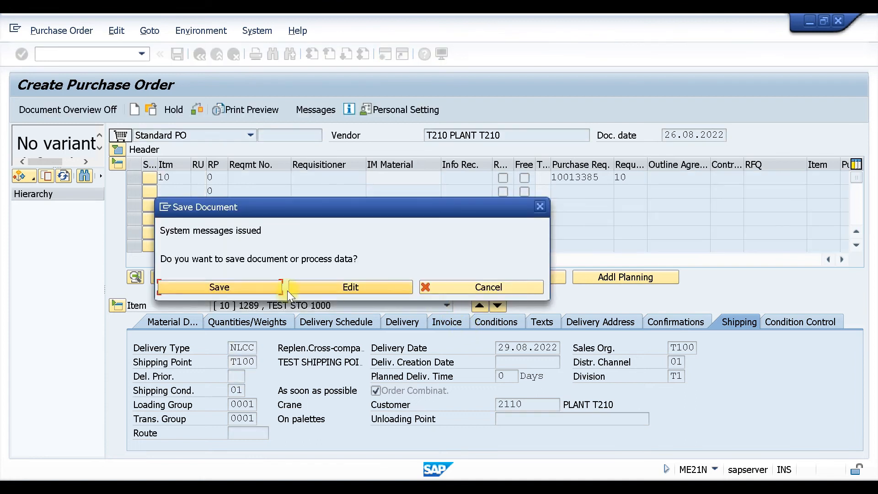
pyautogui.click(320, 287)
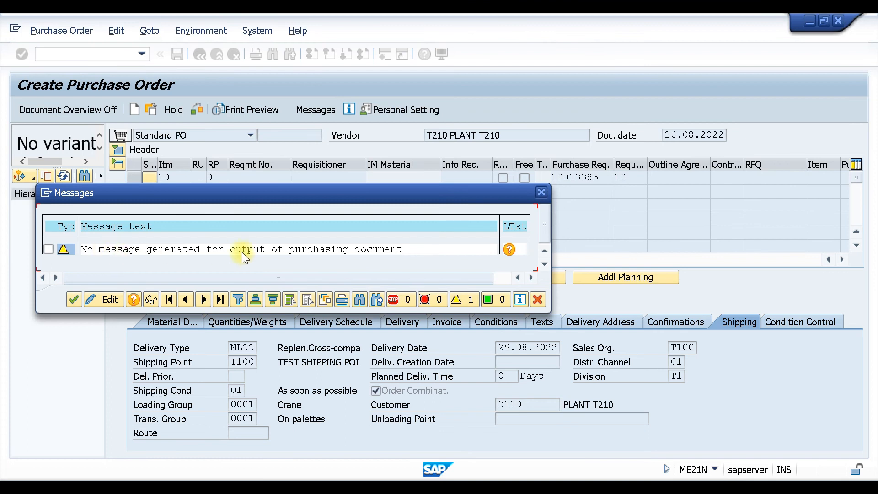
pyautogui.click(75, 299)
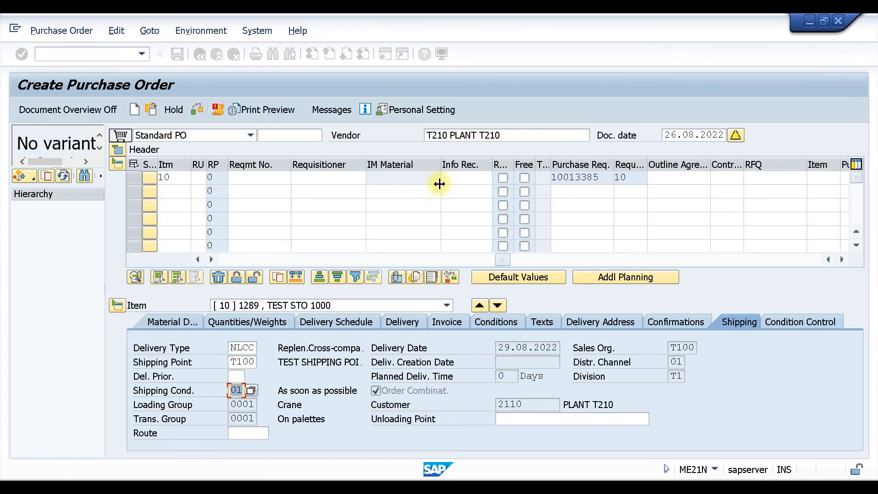
pyautogui.hotkey('ctrl', 's')
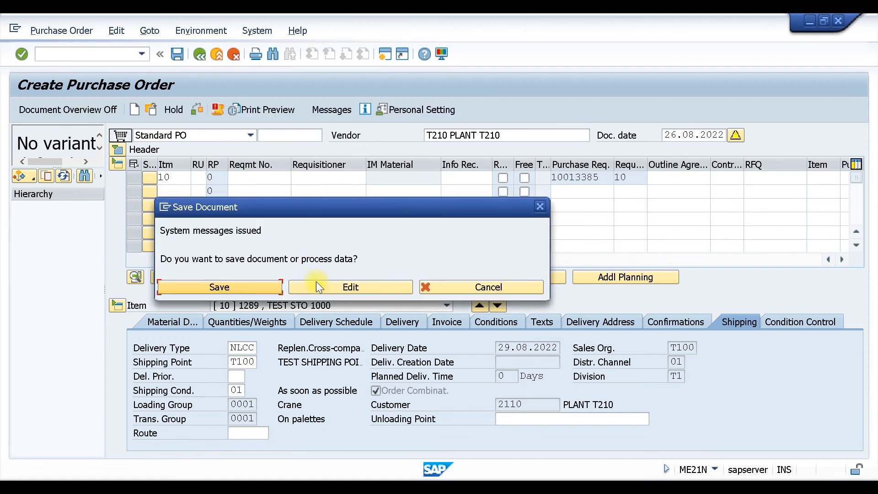
pyautogui.click(246, 286)
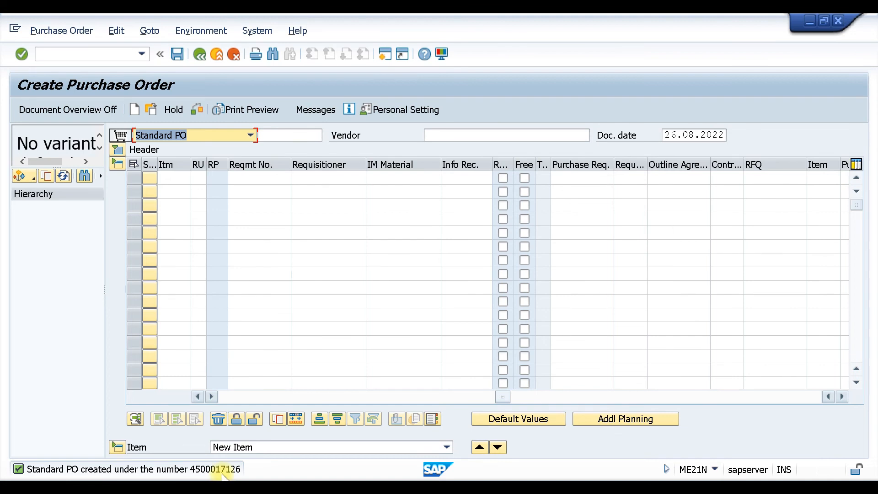
# Start transaction VL10B and enter the new purchase order's number as the purchasing document criterion
pyautogui.click(59, 55)
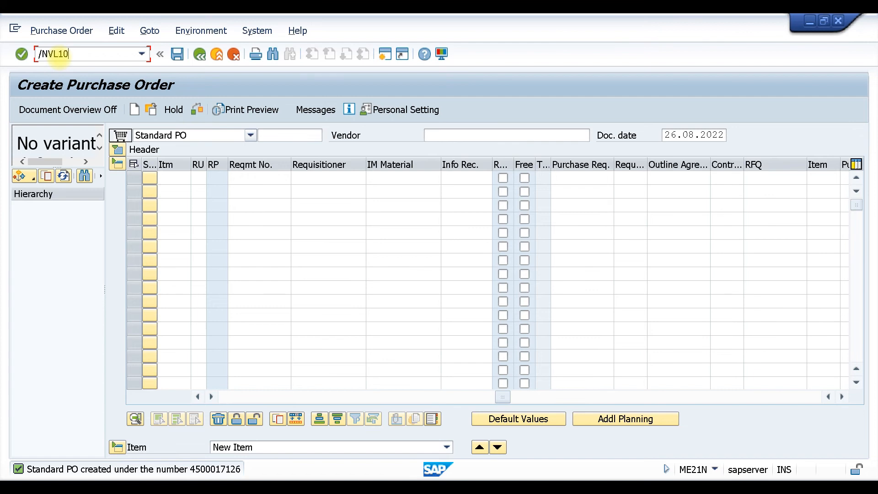
pyautogui.press('Return')
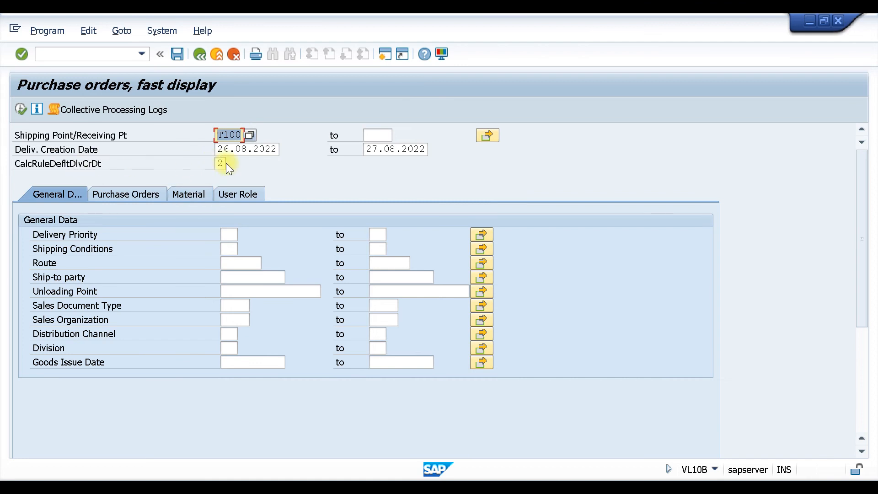
pyautogui.click(126, 196)
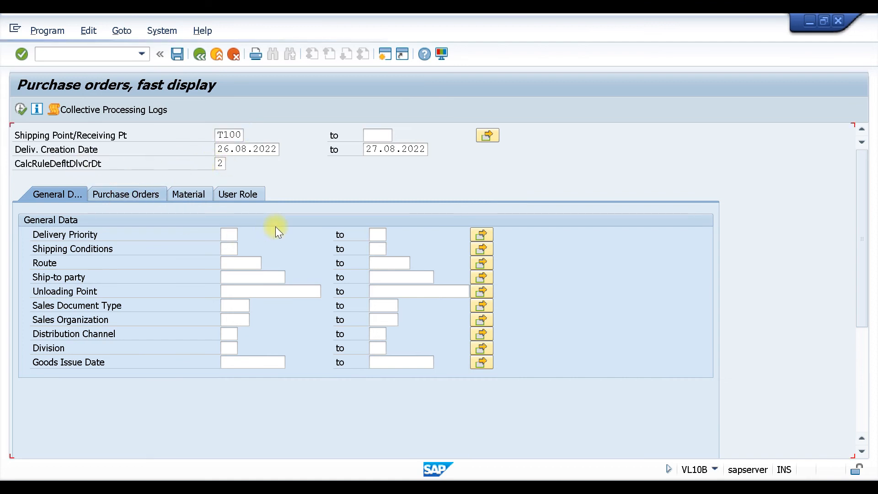
pyautogui.click(245, 236)
pyautogui.click(260, 249)
pyautogui.press('BackSpace')
pyautogui.write('6')
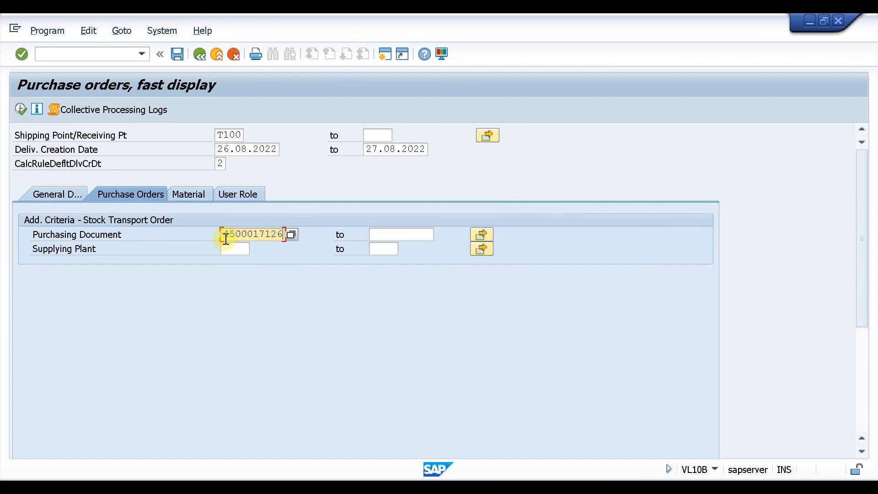
# List the activities due for shipping and create the delivery for the purchase order in the background
pyautogui.click(22, 107)
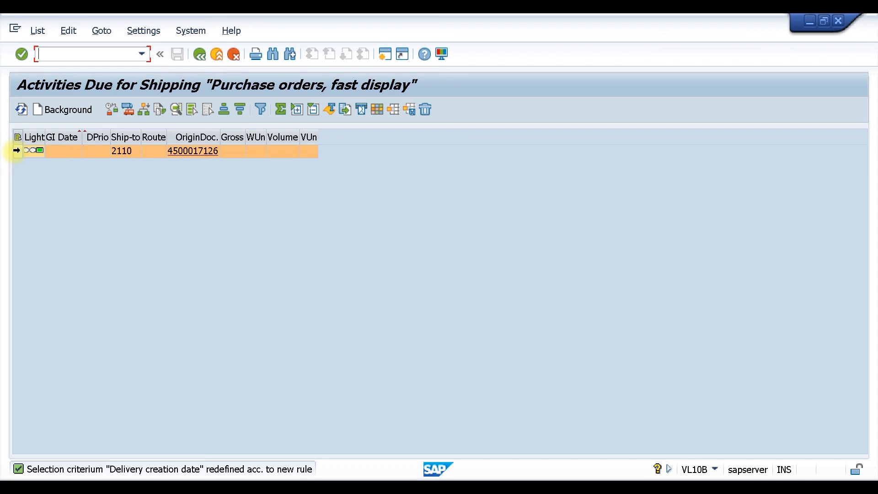
pyautogui.click(16, 150)
pyautogui.click(73, 110)
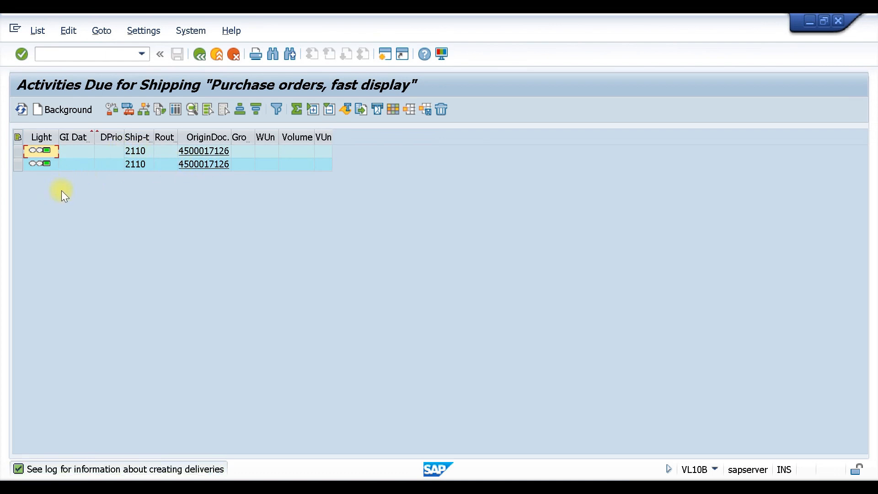
# Open the purchase order from the shipping list, display its delivery from the purchase order history, and switch the delivery to change mode
pyautogui.click(197, 165)
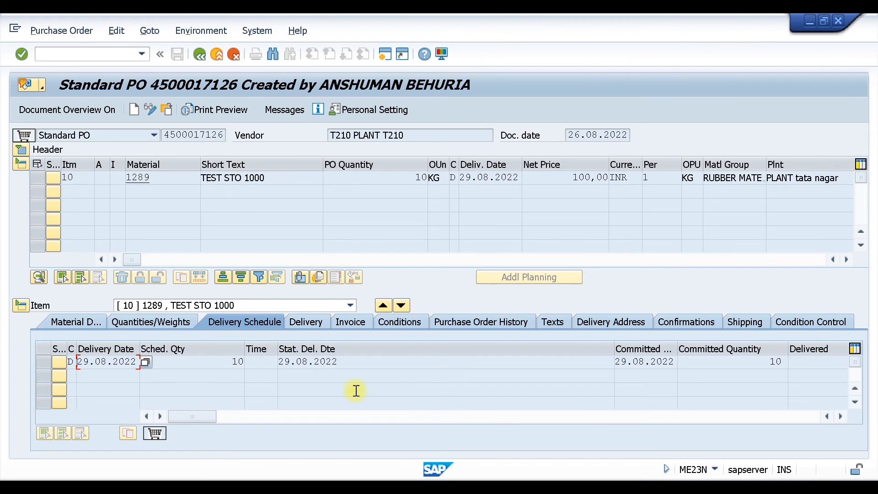
pyautogui.click(472, 325)
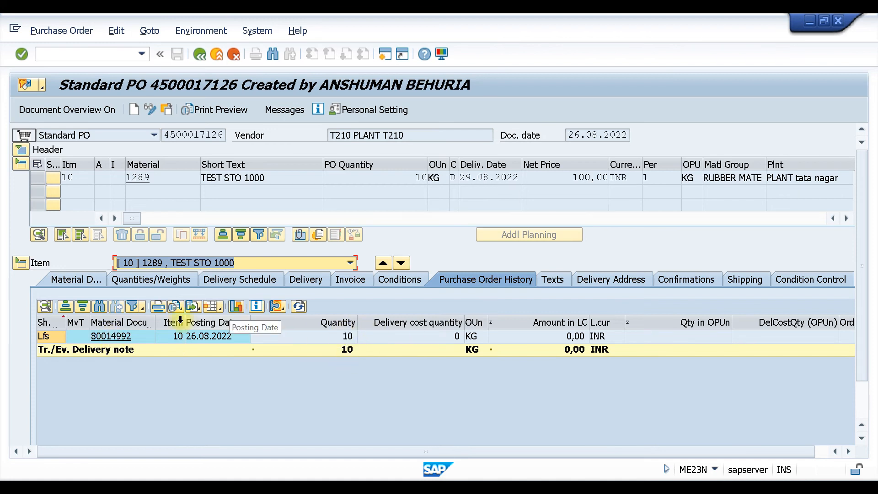
pyautogui.click(115, 337)
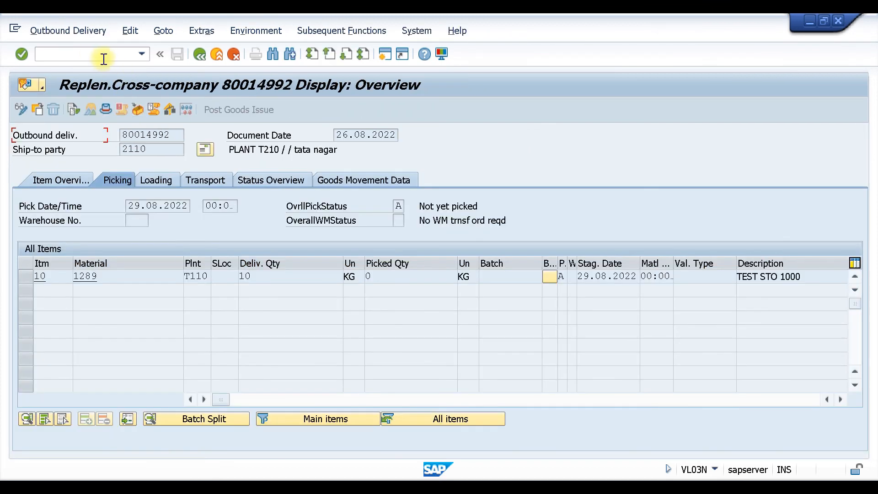
pyautogui.click(89, 31)
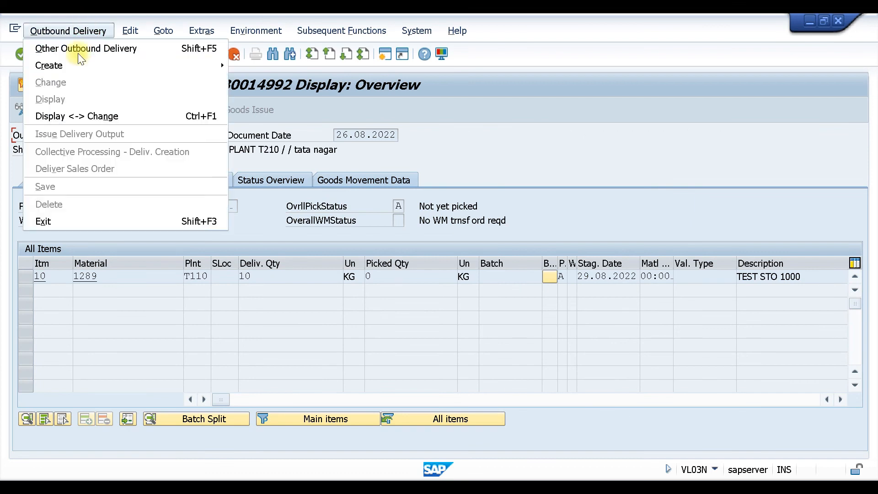
pyautogui.click(72, 114)
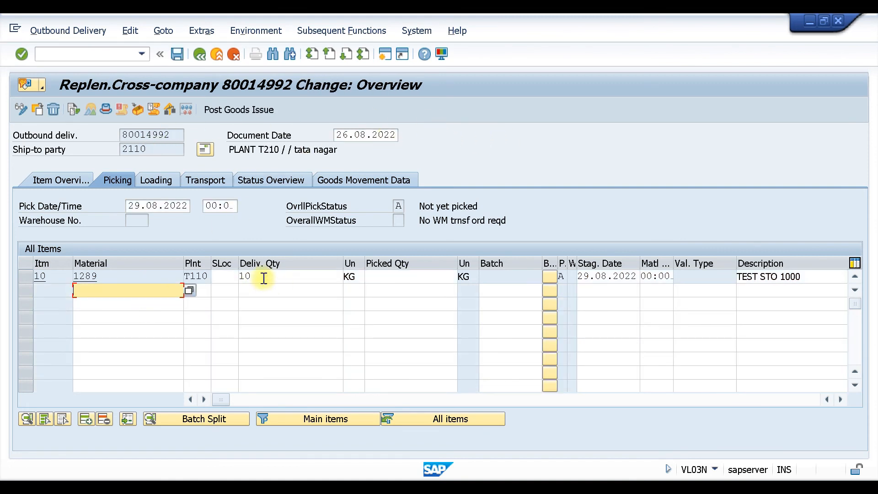
# Set item 10's storage location to T001 and picked quantity to 10 KG, and try to post the goods issue
pyautogui.click(229, 277)
pyautogui.click(230, 288)
pyautogui.click(393, 277)
pyautogui.click(388, 288)
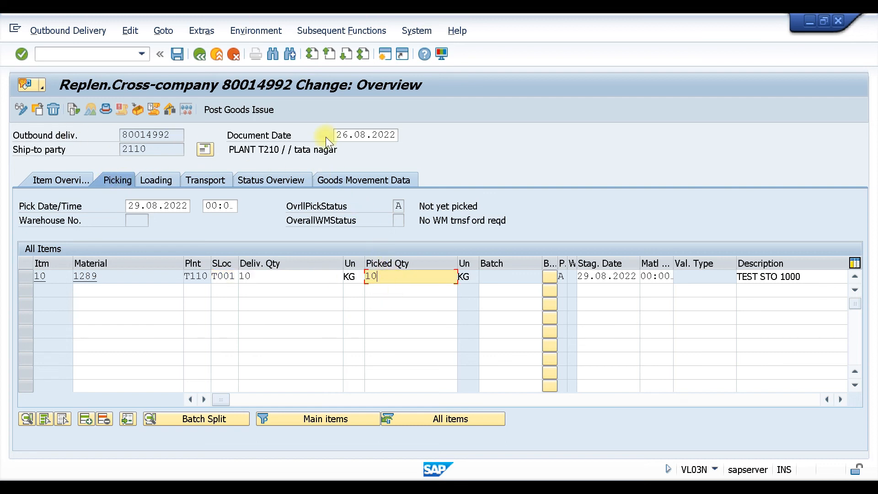
pyautogui.click(23, 277)
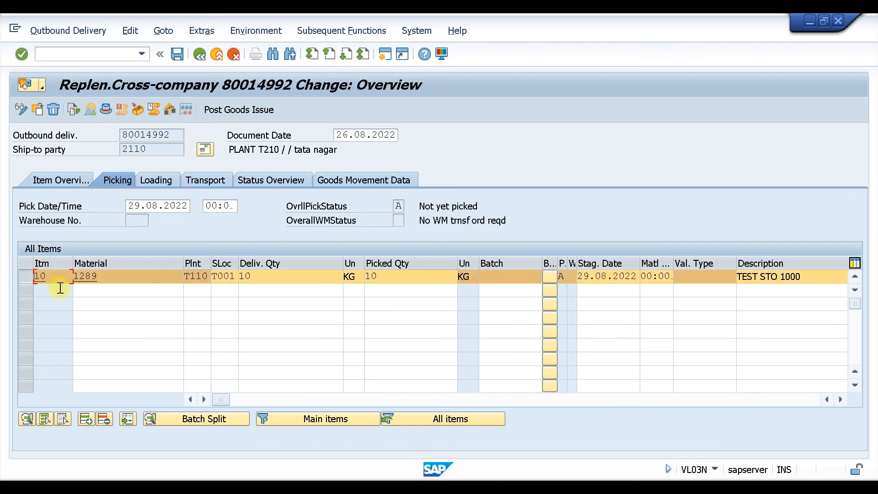
pyautogui.click(235, 110)
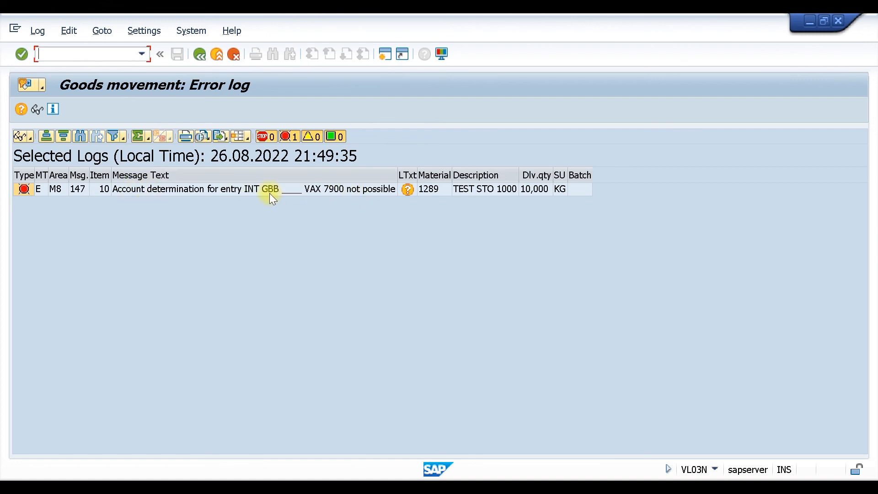
# Start transaction OBYC in a new session and open the GBB account assignments for chart of accounts INT
pyautogui.click(385, 54)
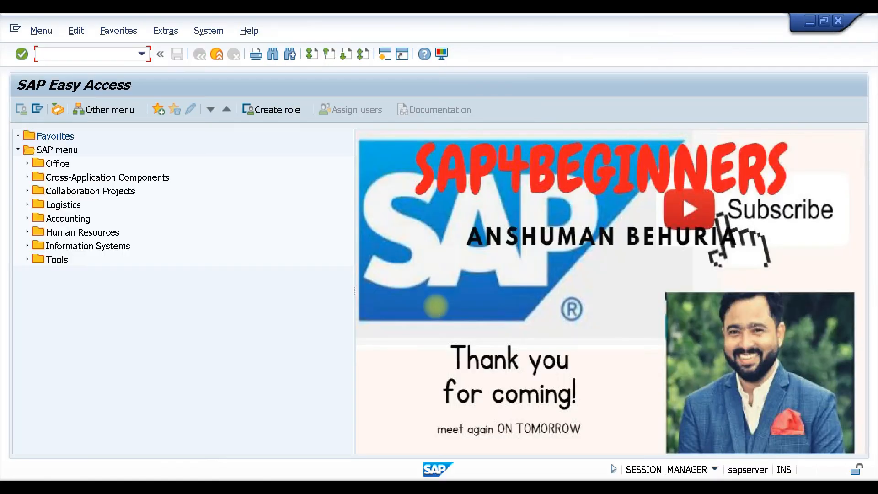
pyautogui.press('Return')
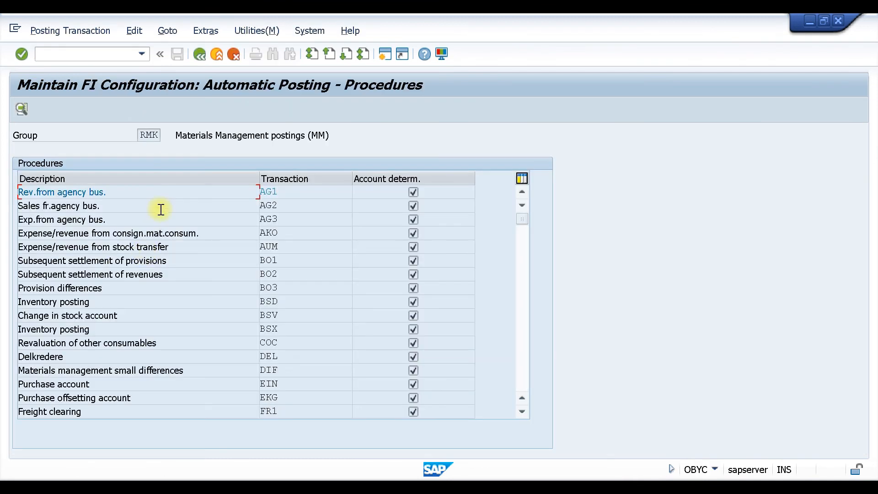
pyautogui.scroll(-7, 299, 315)
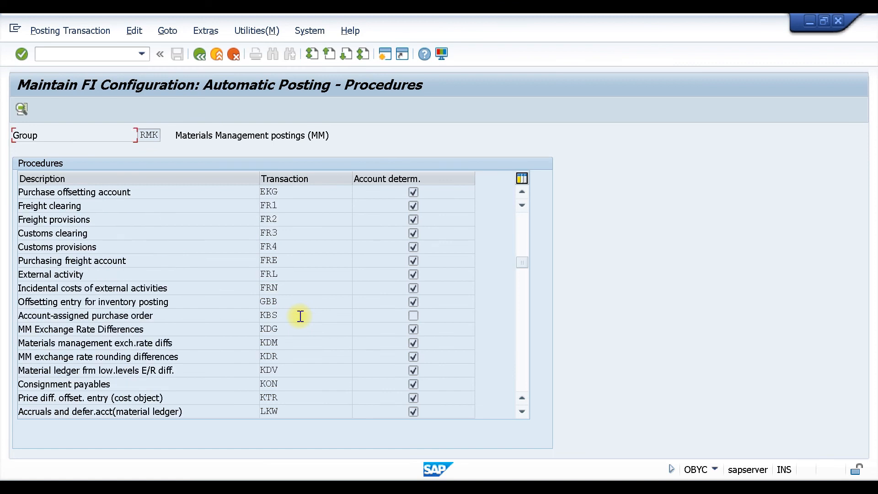
pyautogui.doubleClick(275, 220)
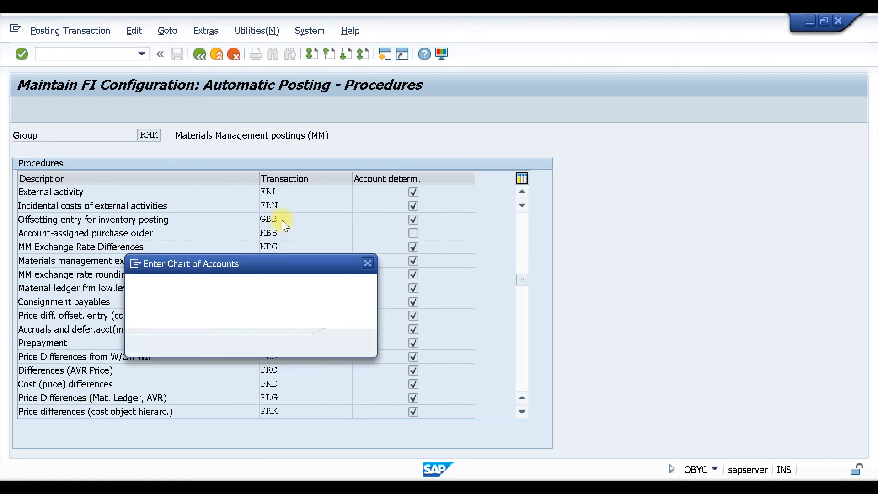
pyautogui.click(345, 344)
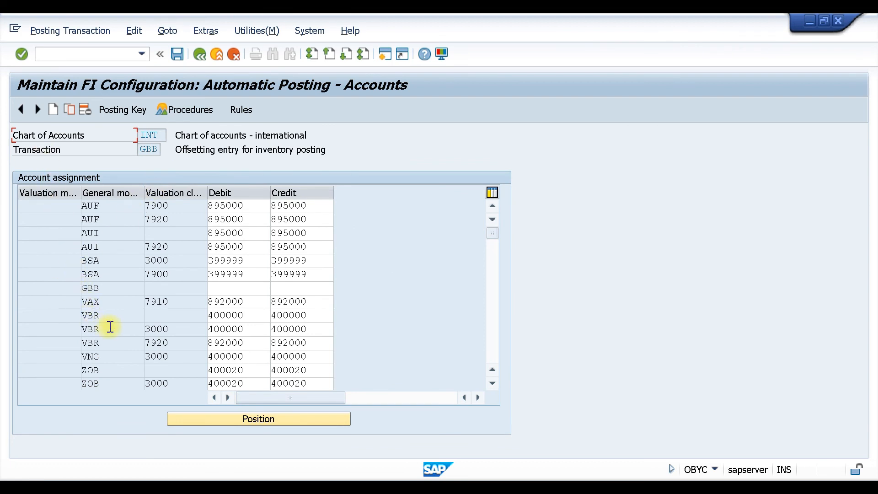
# Copy the VAX 7910 account assignment to valuation class 7900 and save it under customizing request DM0K900015
pyautogui.hotkey('alt', 'Tab')
pyautogui.hotkey('alt', 'Tab')
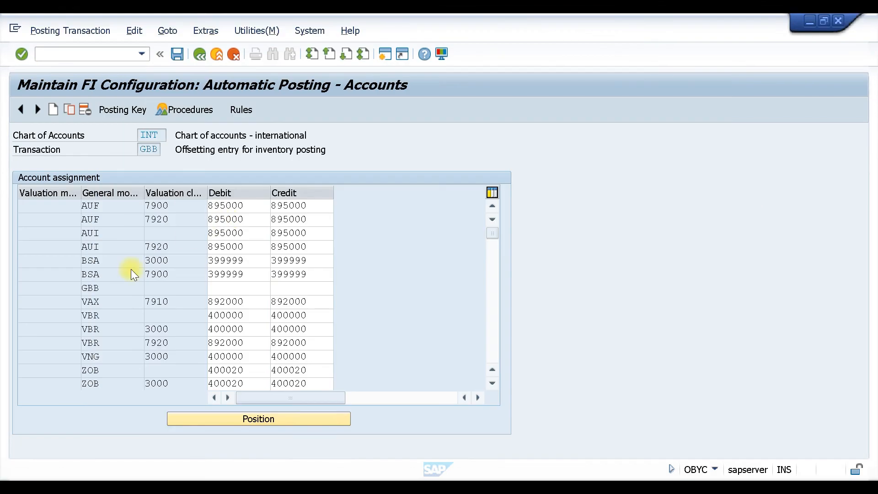
pyautogui.click(70, 302)
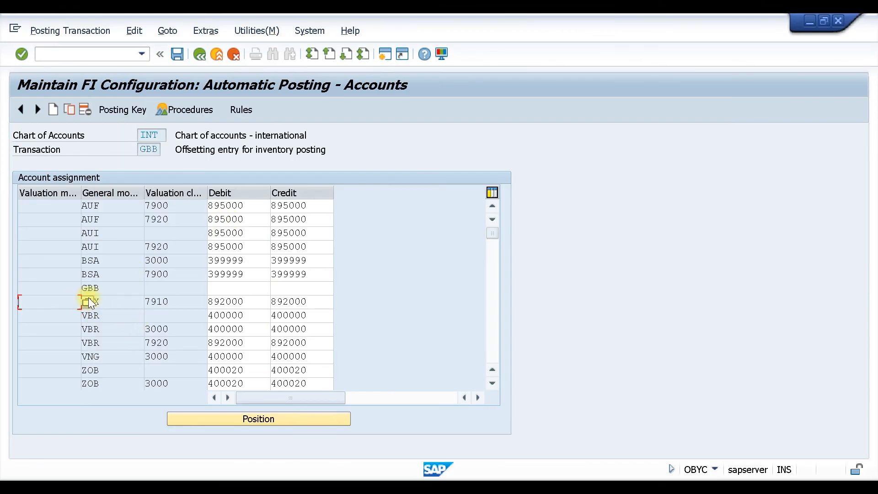
pyautogui.click(69, 109)
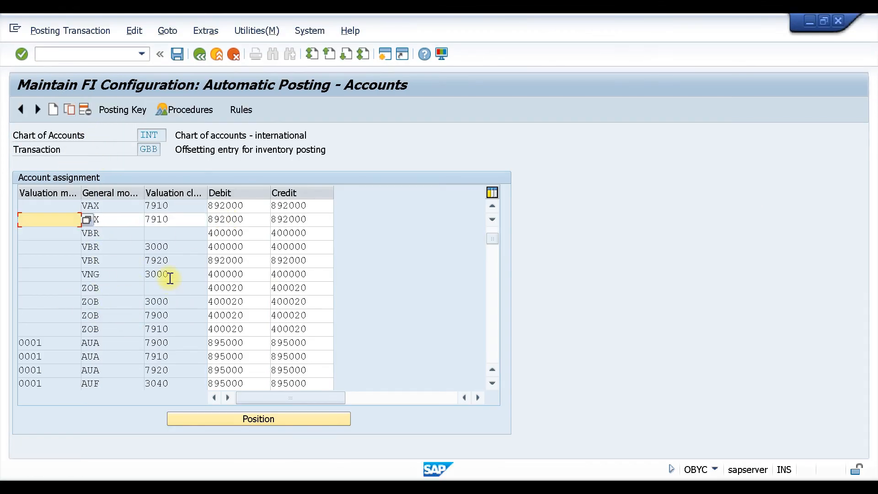
pyautogui.click(180, 221)
pyautogui.press('BackSpace')
pyautogui.press('BackSpace')
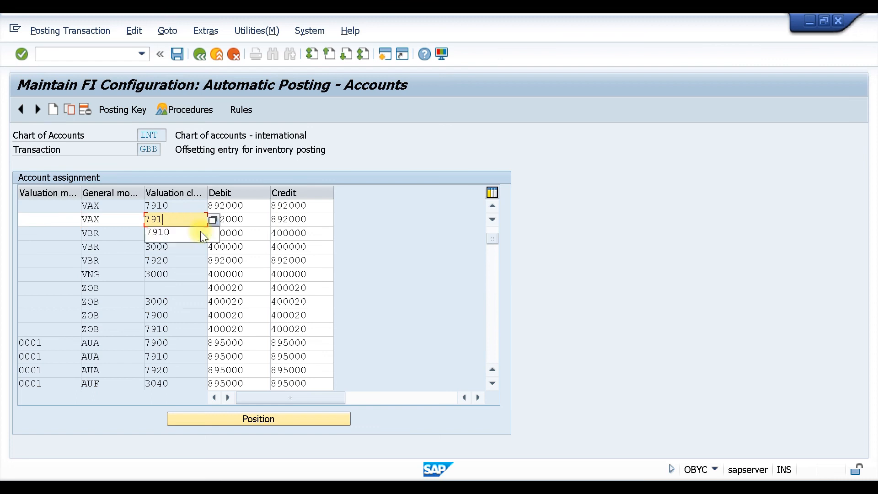
pyautogui.write('00')
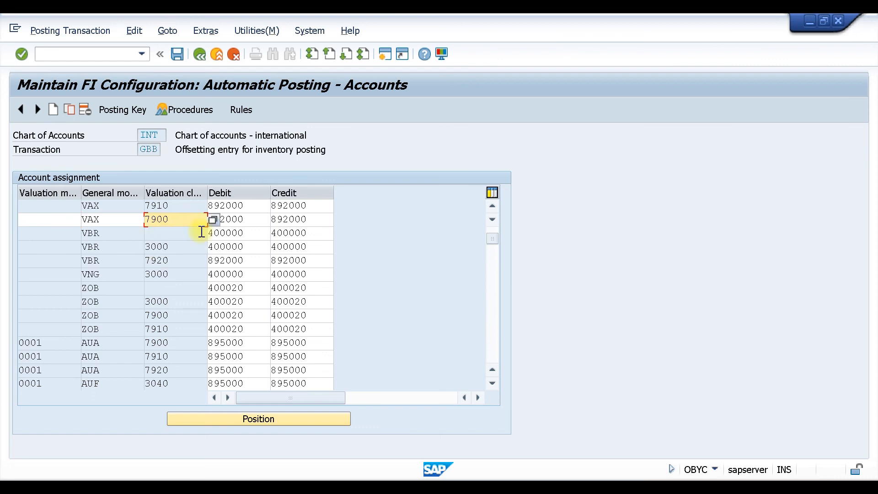
pyautogui.press('Return')
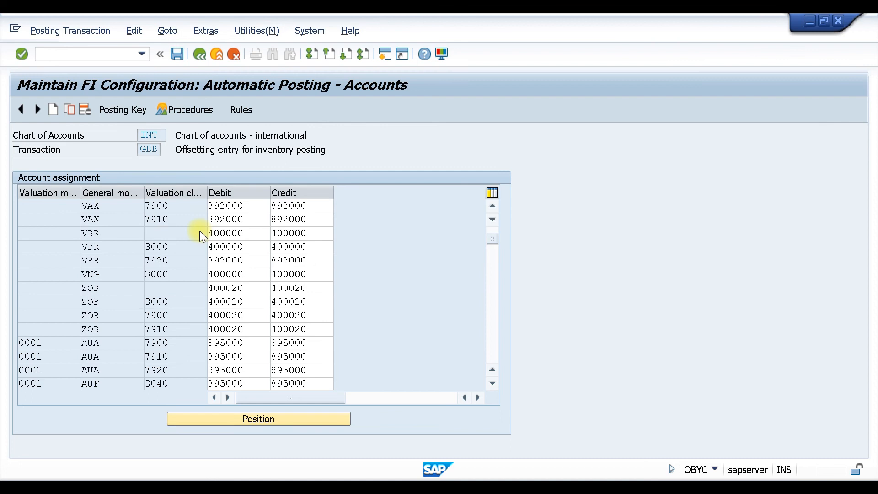
pyautogui.hotkey('ctrl', 's')
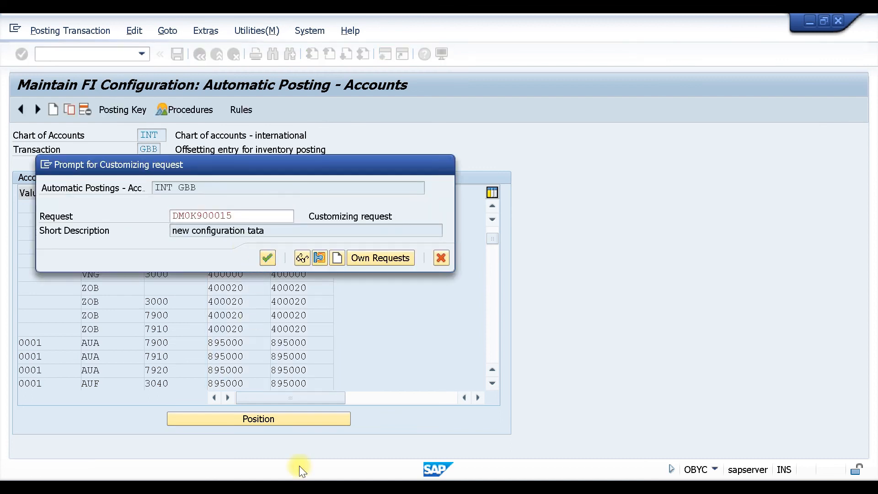
pyautogui.press('Return')
# Return from the goods movement error log to the outbound delivery and post its goods issue
pyautogui.moveTo(452, 487)
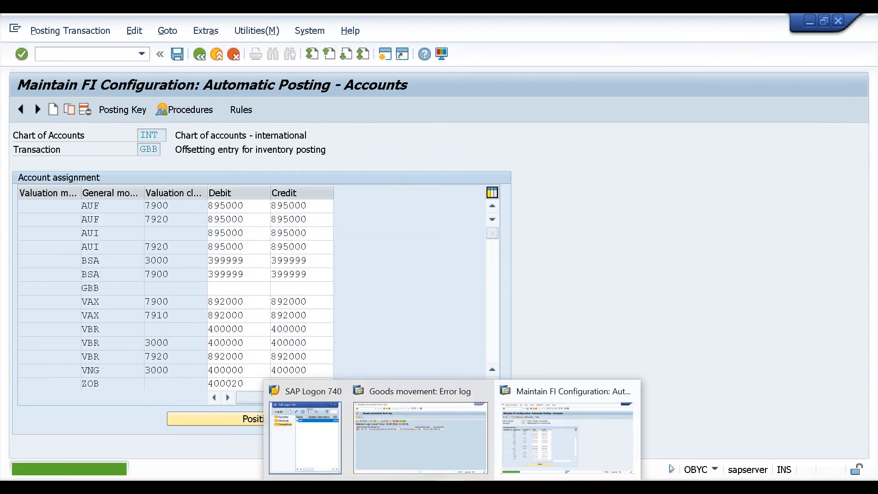
pyautogui.click(438, 439)
pyautogui.click(200, 54)
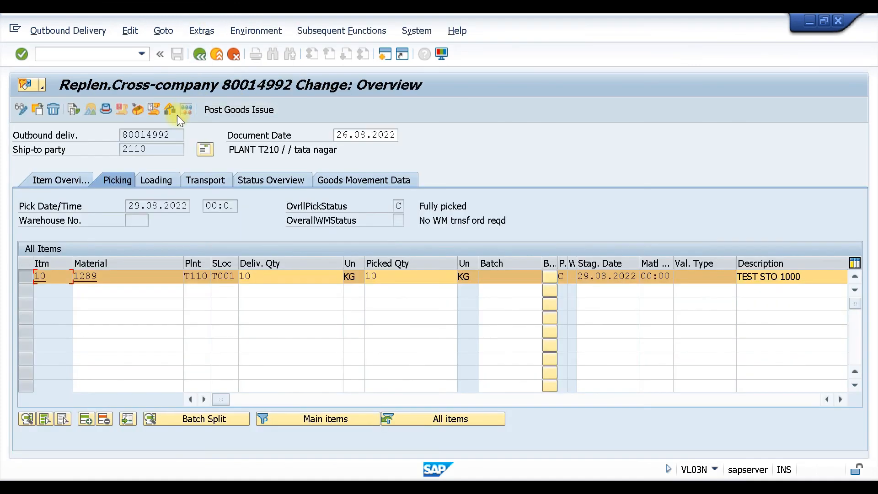
pyautogui.click(254, 110)
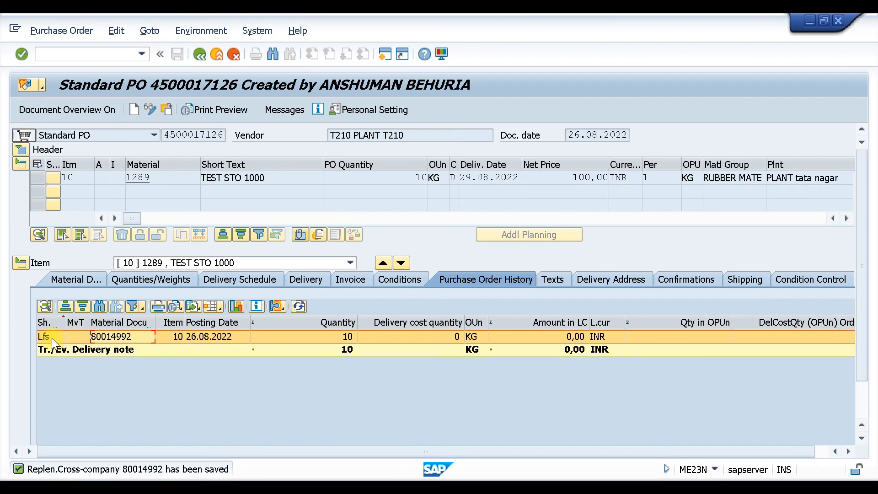
# Reopen the delivery from the purchase order history and check its picked quantity and overall picking status
pyautogui.click(98, 338)
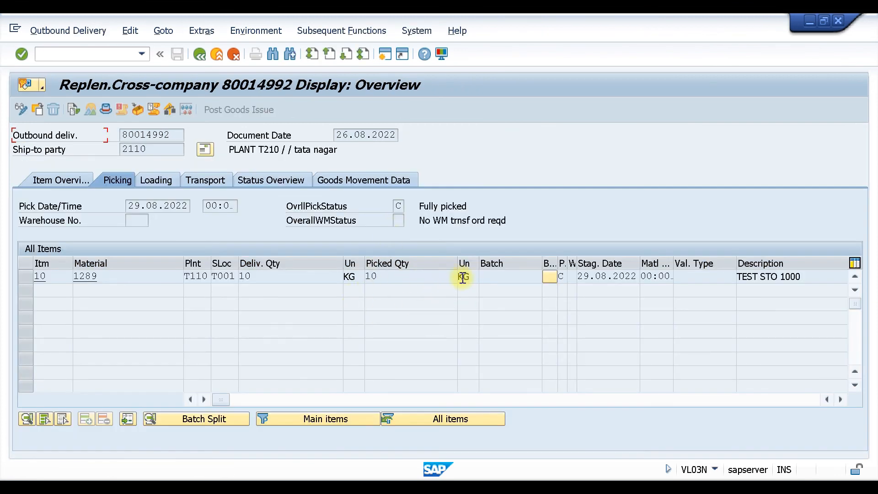
pyautogui.click(386, 276)
pyautogui.doubleClick(373, 277)
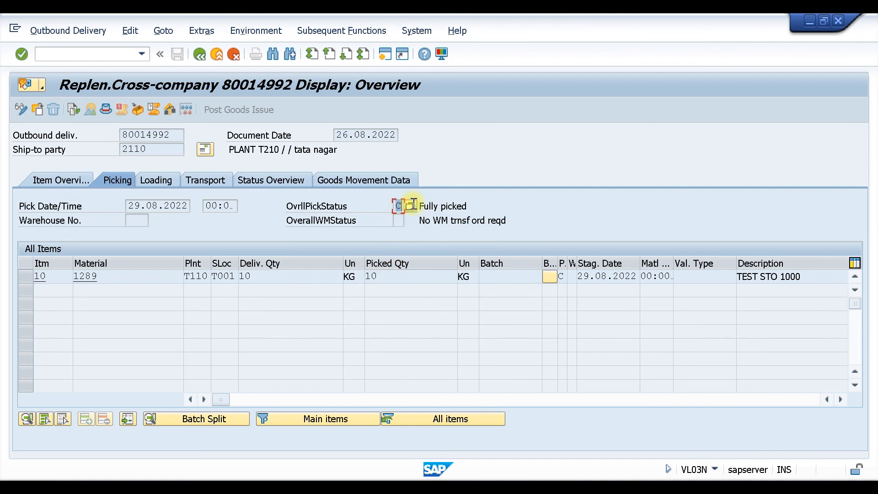
pyautogui.moveTo(466, 206); pyautogui.dragTo(420, 207)
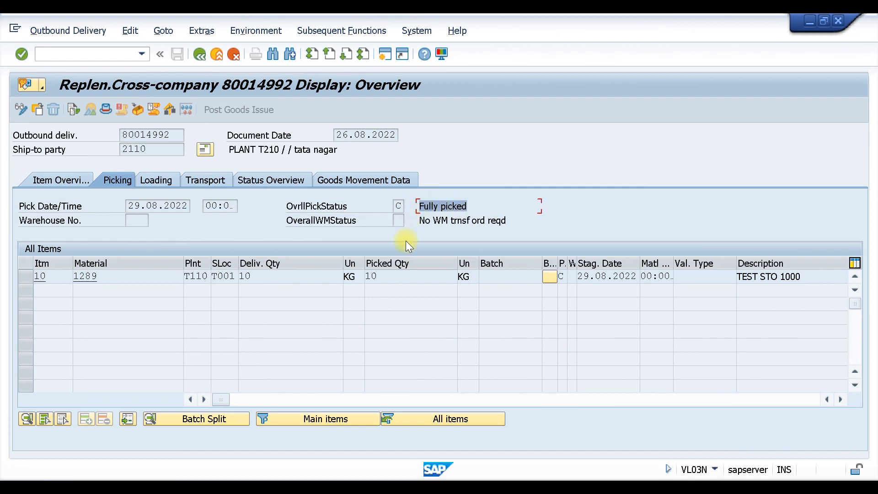
# Review the delivery's goods movement data, including the item's movement type
pyautogui.click(108, 52)
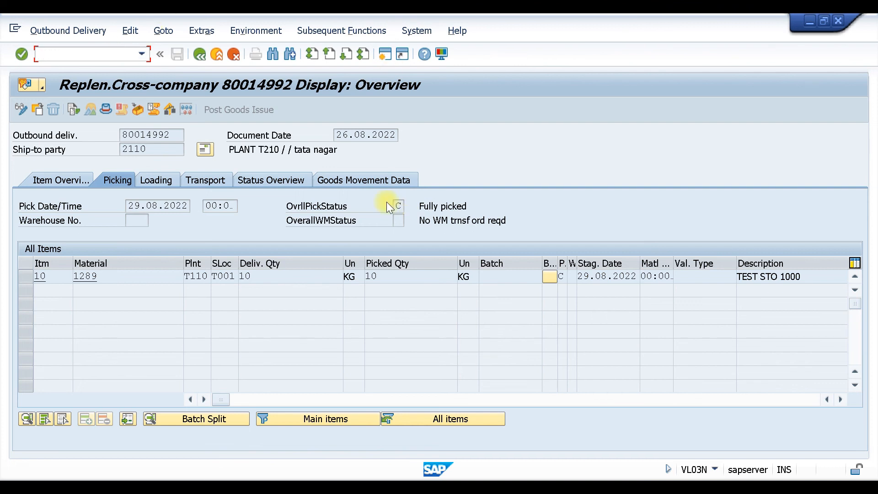
pyautogui.click(384, 182)
pyautogui.click(374, 183)
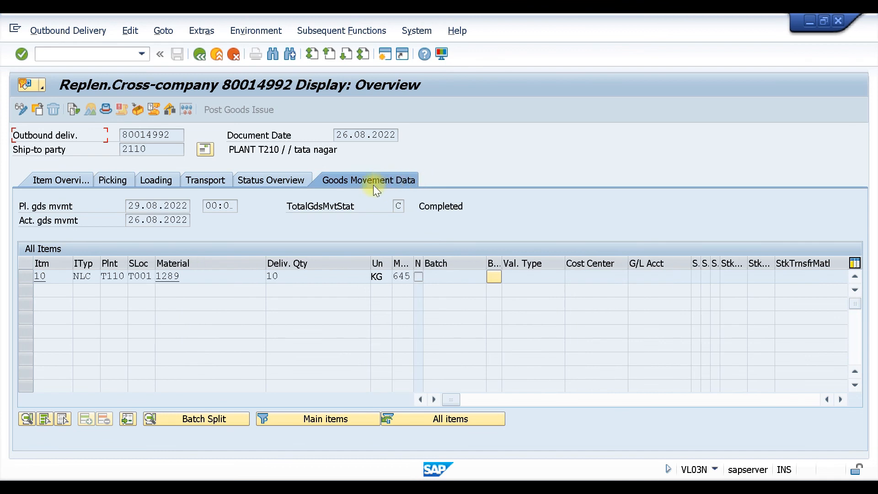
pyautogui.doubleClick(410, 276)
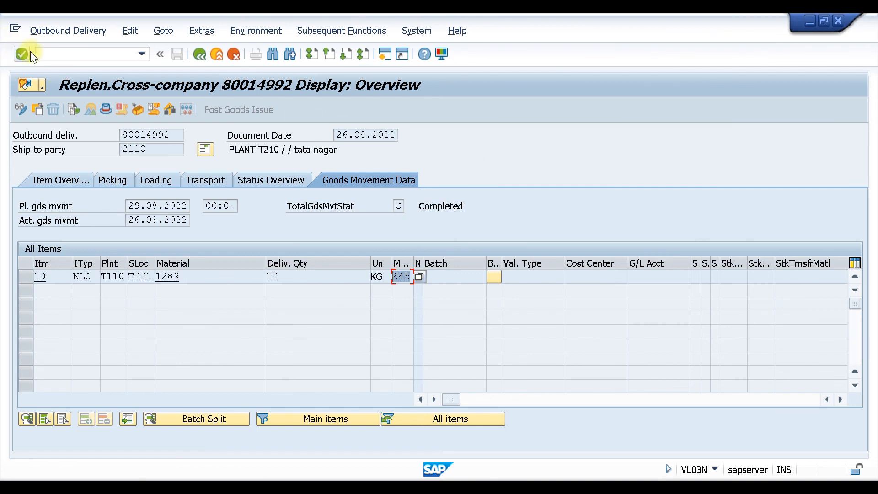
# Start transaction VF01 and create the intercompany billing document for the outbound delivery
pyautogui.click(51, 60)
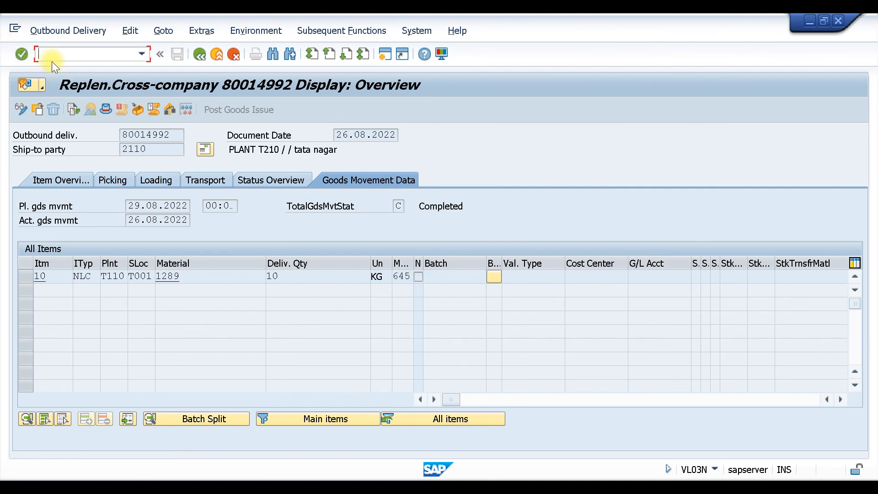
pyautogui.write('/NVF01')
pyautogui.press('Return')
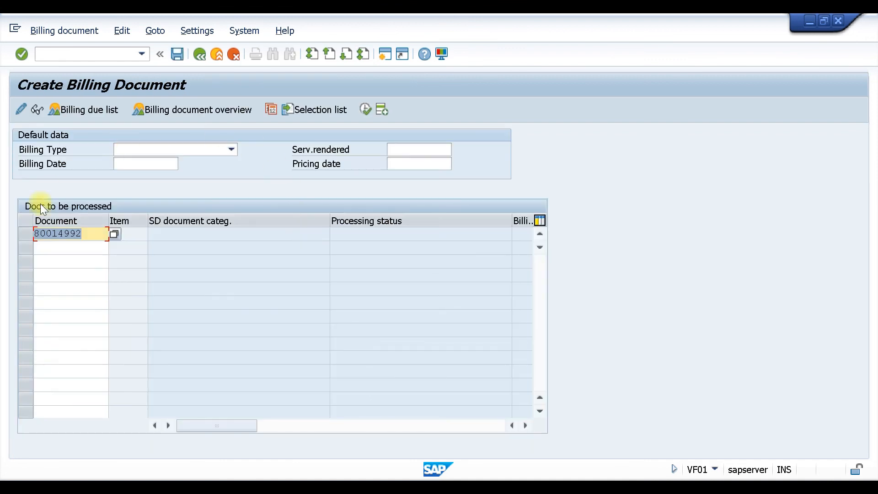
pyautogui.moveTo(65, 237); pyautogui.dragTo(32, 235)
pyautogui.click(22, 54)
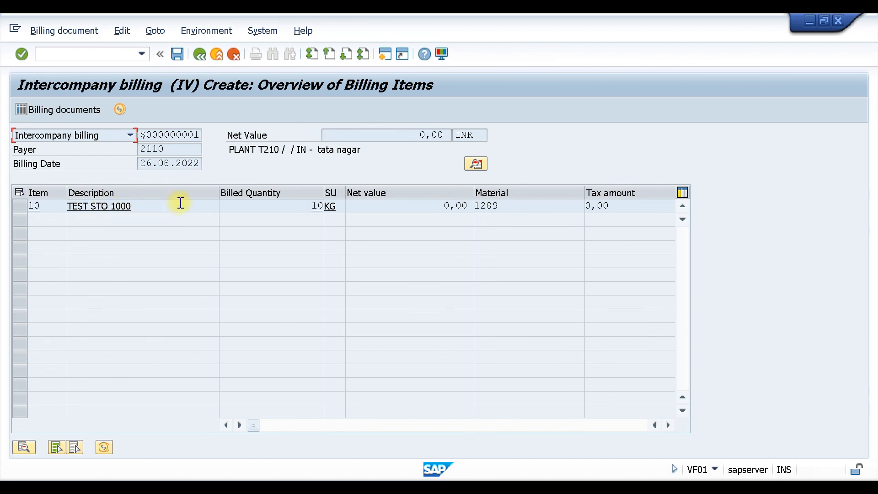
# Check the billing item's billed quantity and net value, and save the intercompany billing document
pyautogui.click(298, 205)
pyautogui.doubleClick(457, 205)
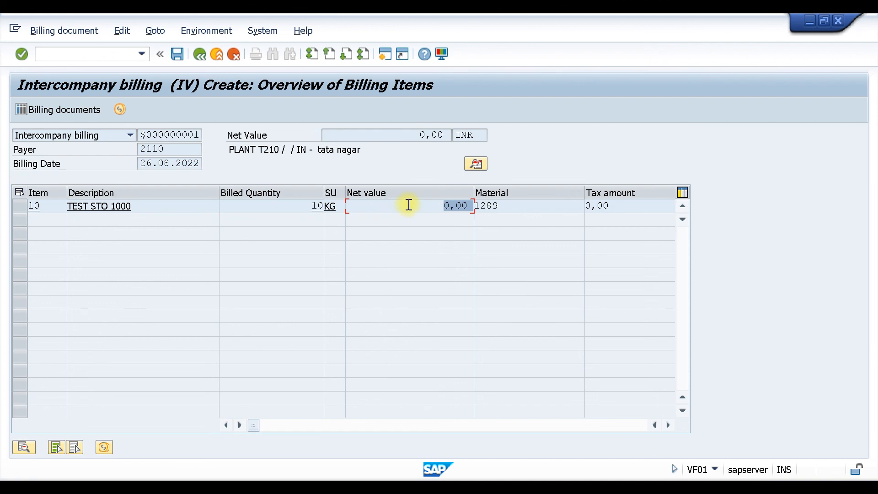
pyautogui.click(424, 203)
pyautogui.moveTo(424, 203); pyautogui.dragTo(475, 204)
pyautogui.click(178, 54)
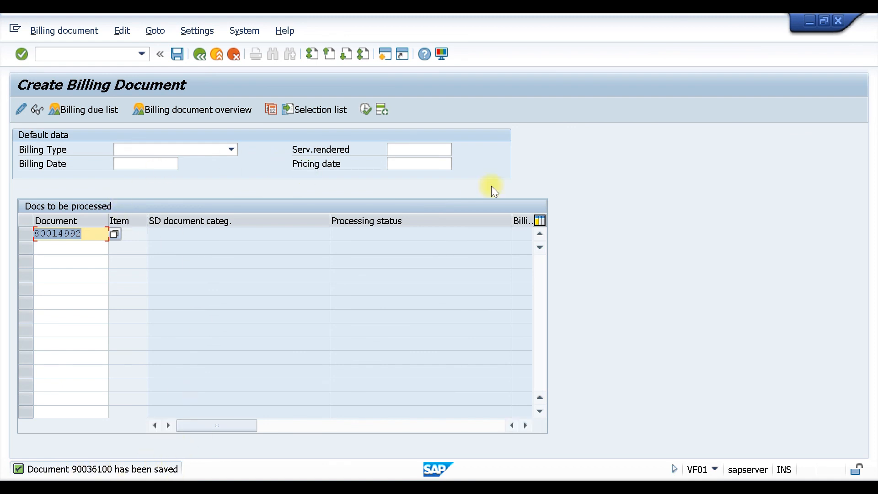
# Start transaction MIRO for an incoming invoice and set the invoice date to 26.08.2022
pyautogui.click(70, 54)
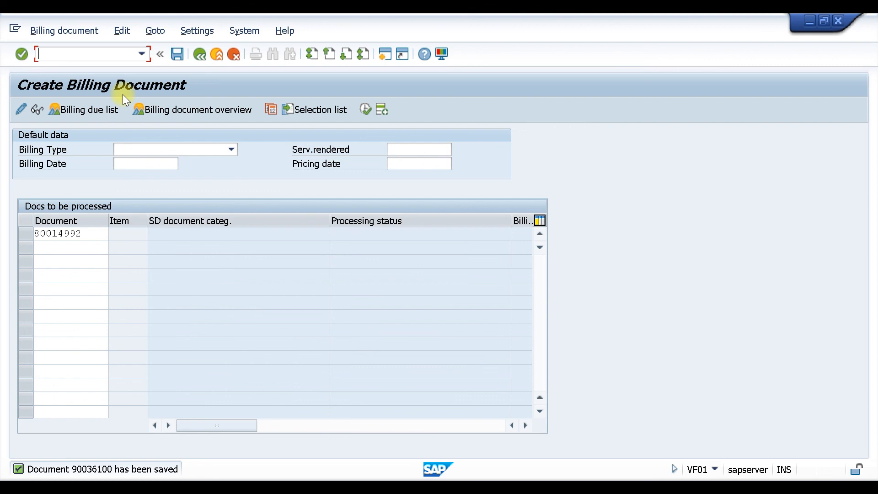
pyautogui.write('/NMIRO')
pyautogui.press('Return')
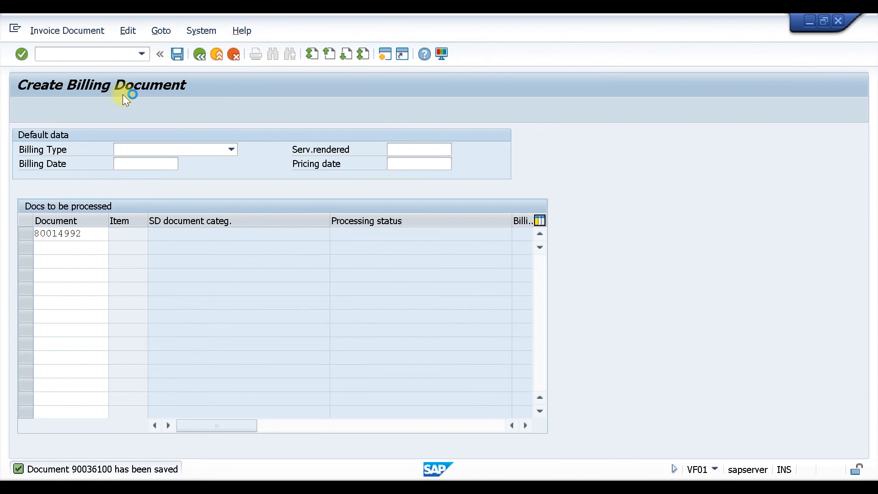
pyautogui.click(137, 192)
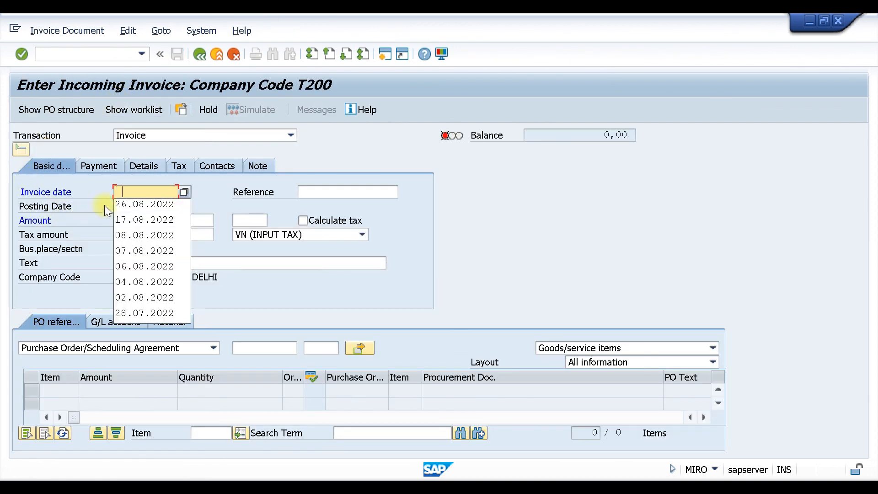
pyautogui.click(146, 203)
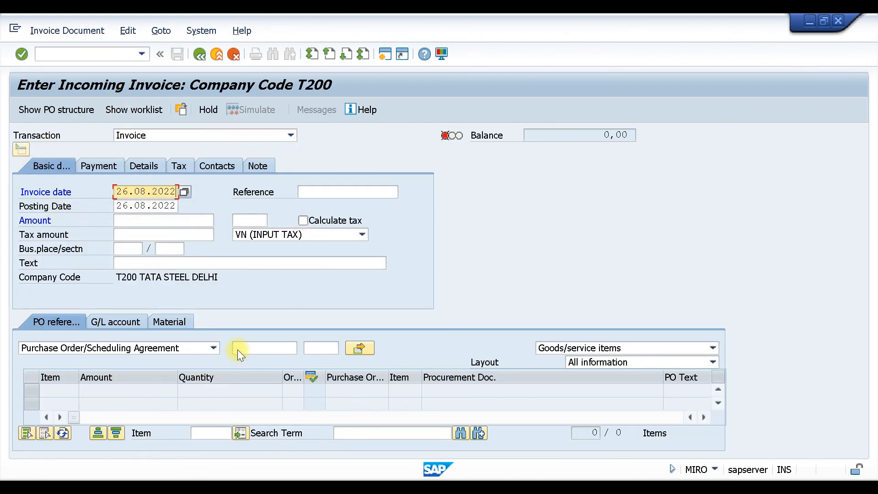
# Enter the stock transfer's purchase order number as the invoice reference and load its item
pyautogui.click(254, 346)
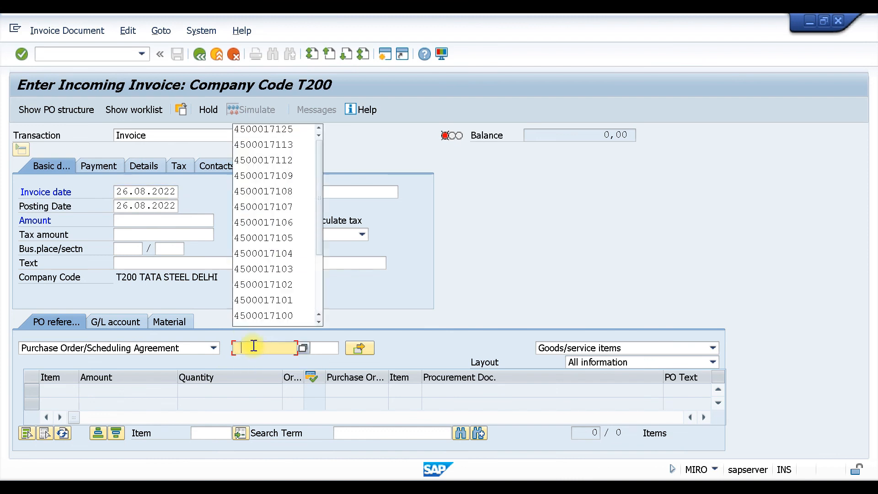
pyautogui.click(286, 134)
pyautogui.press('BackSpace')
pyautogui.write('6')
pyautogui.press('Return')
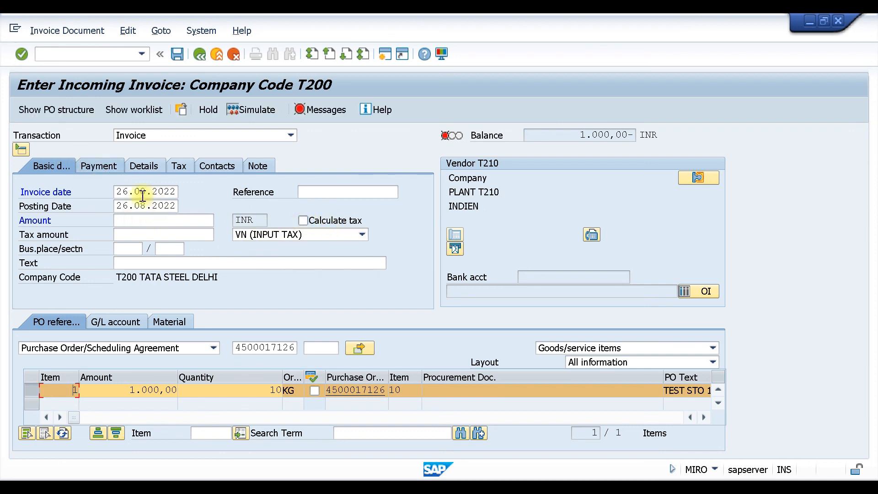
# Check the incoming invoice's payment data and return to its basic data
pyautogui.click(99, 166)
pyautogui.click(114, 191)
pyautogui.click(117, 207)
pyautogui.click(46, 166)
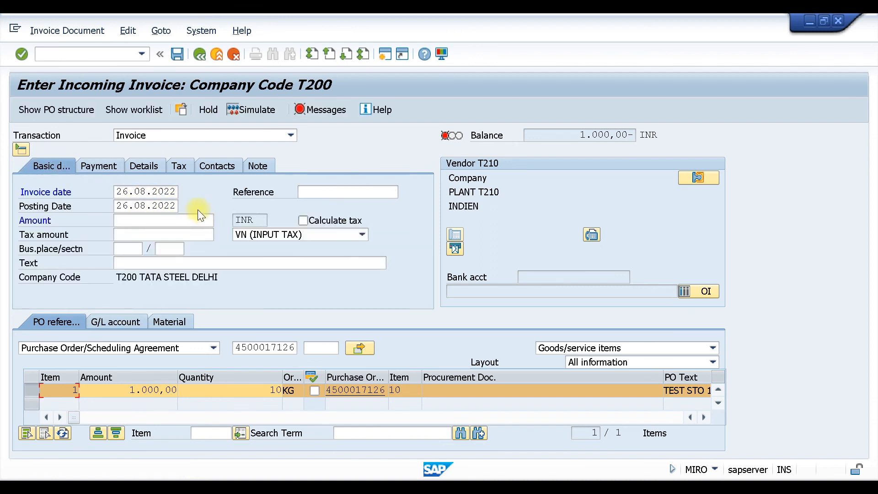
# Enable automatic tax calculation, copy the balance of 1.050,00 INR into the invoice amount, and save the incoming invoice
pyautogui.click(303, 221)
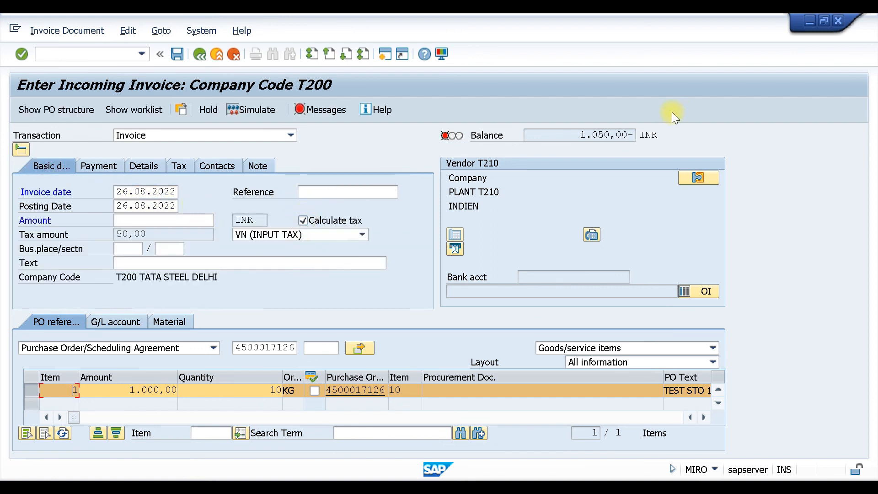
pyautogui.moveTo(610, 133); pyautogui.dragTo(548, 143)
pyautogui.hotkey('ctrl', 'c')
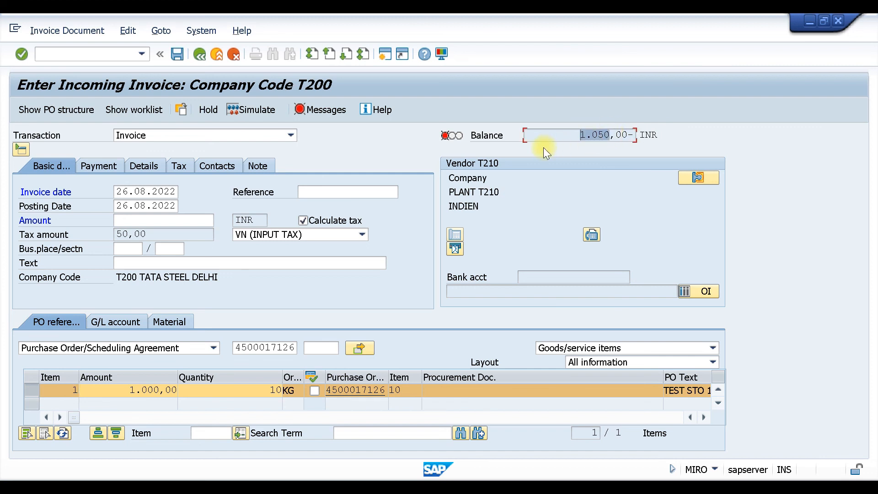
pyautogui.click(198, 221)
pyautogui.hotkey('ctrl', 'v')
pyautogui.press('Return')
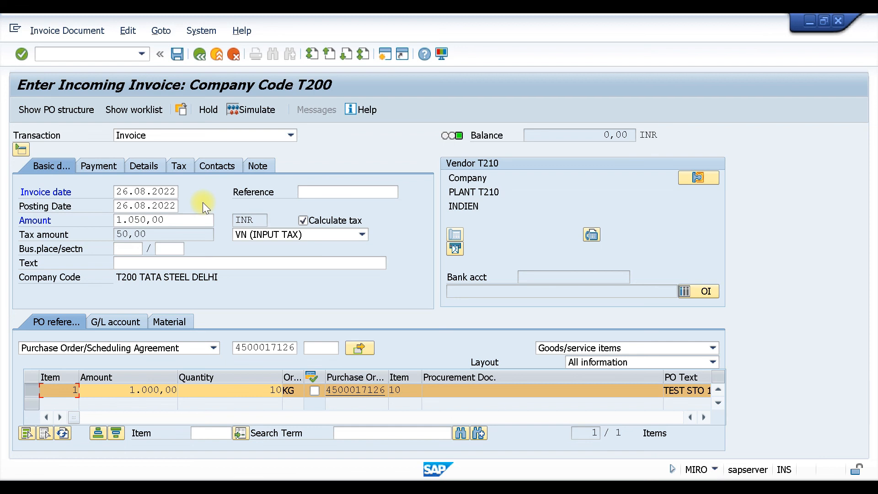
pyautogui.hotkey('ctrl', 's')
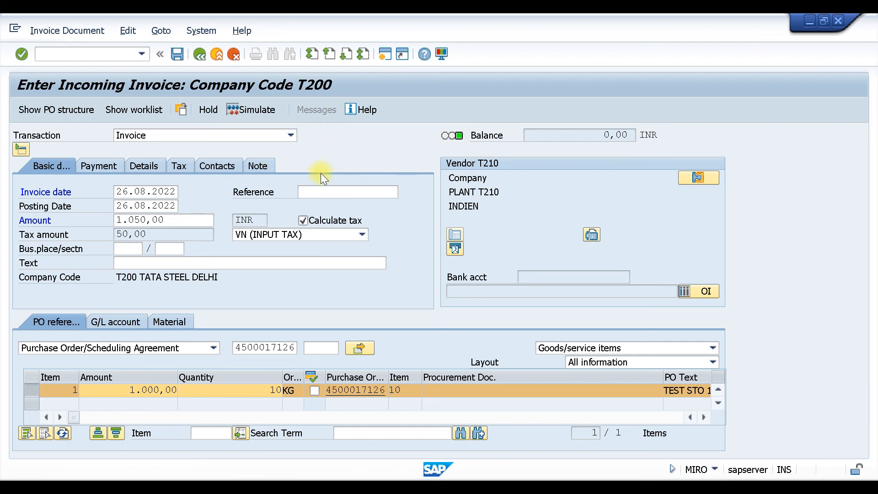